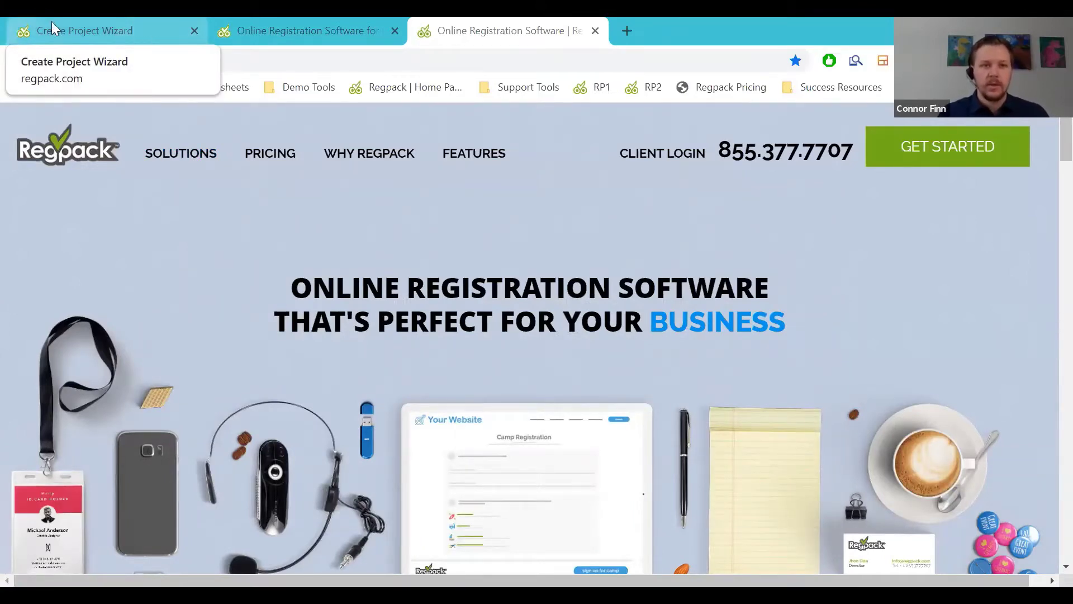
Step: Examine the Create Project Wizard's options for copying a project and its template categories, from Event to Sports
key(ctrl+1)
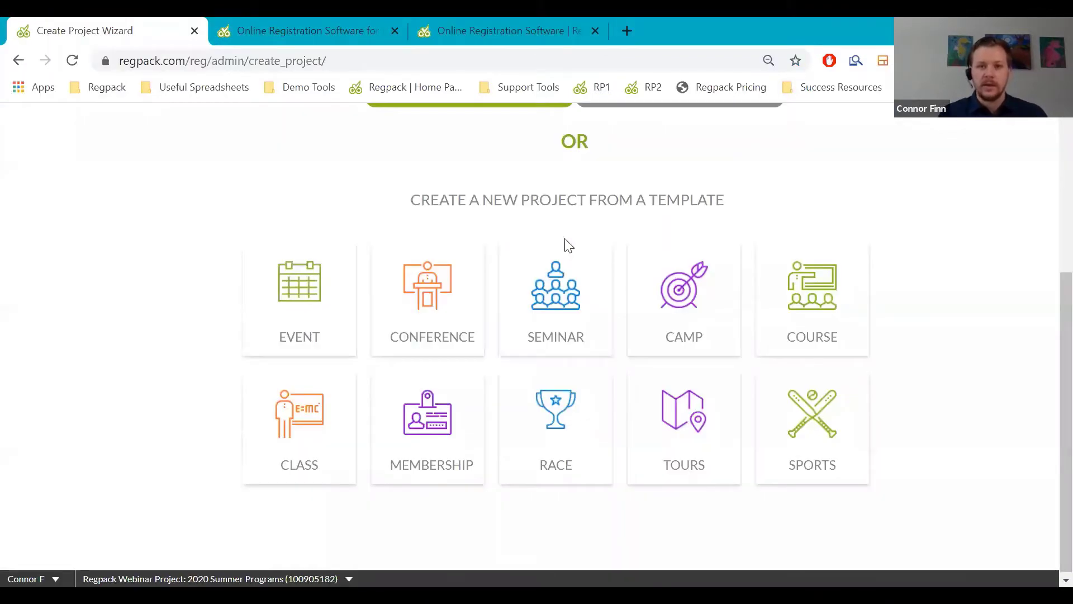
scroll(562, 246, up, 5)
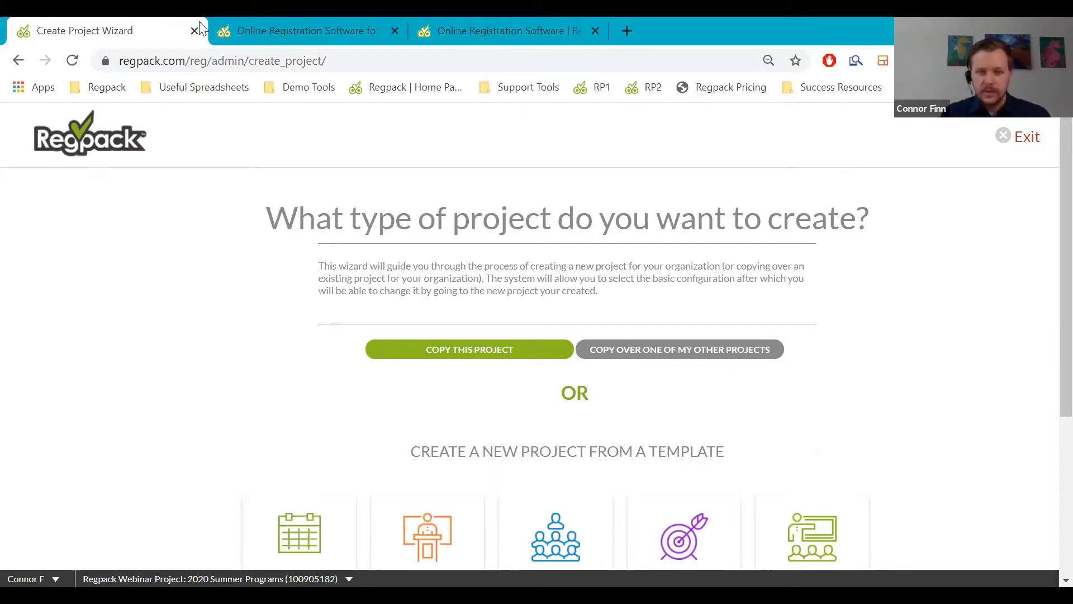
scroll(366, 168, down, 1)
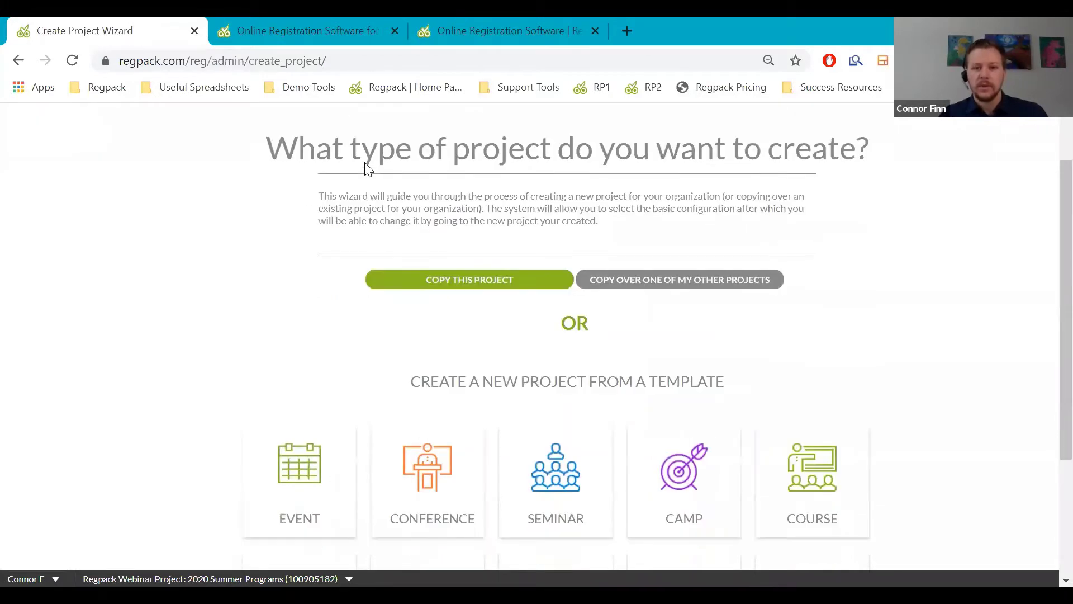
scroll(384, 245, down, 3)
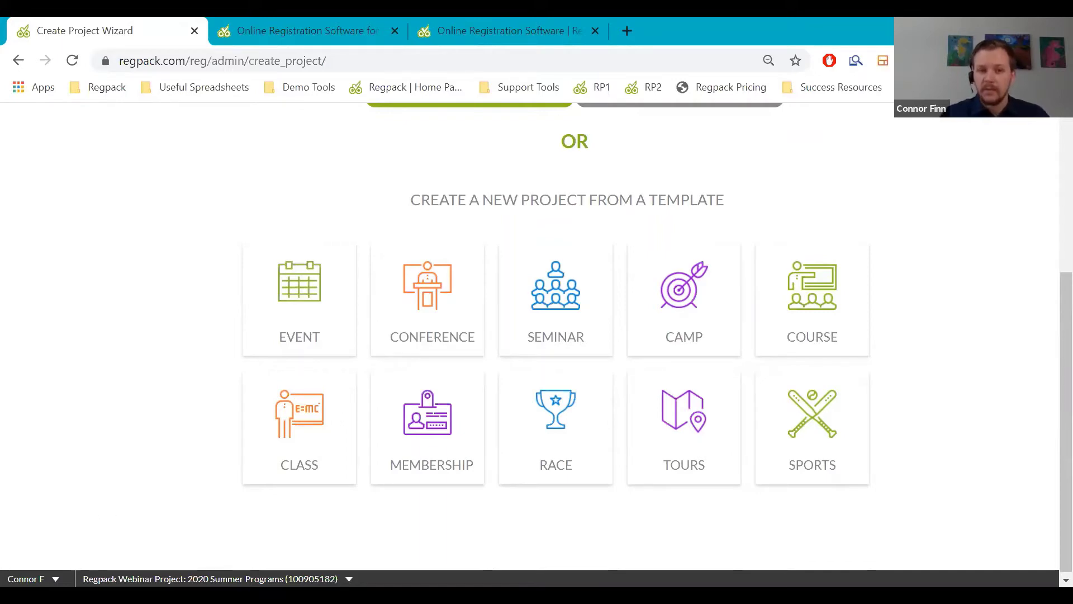
scroll(559, 335, up, 3)
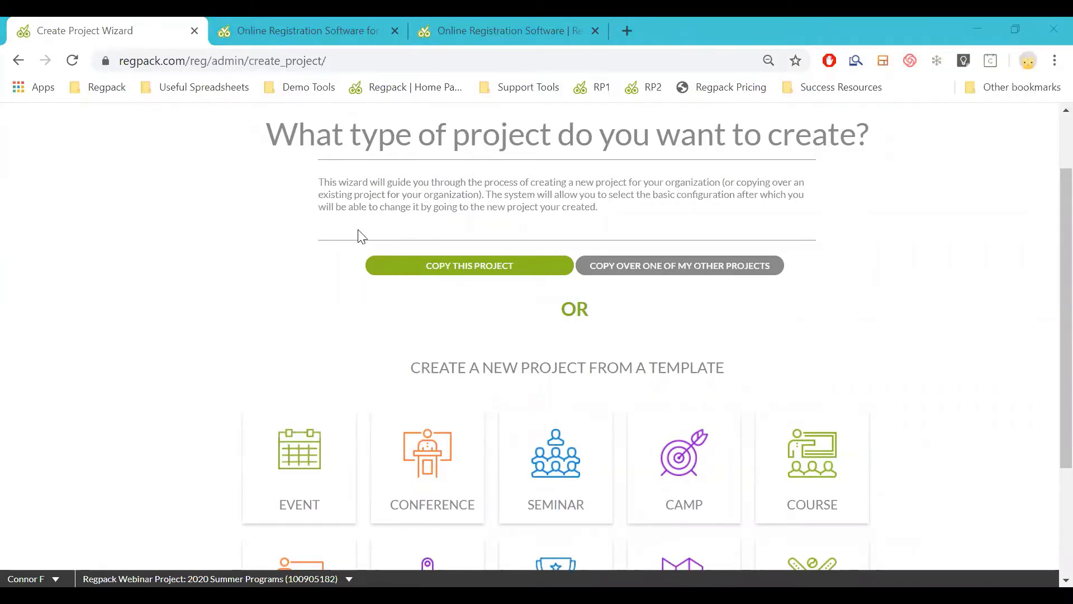
scroll(384, 271, down, 2)
scroll(385, 271, up, 1)
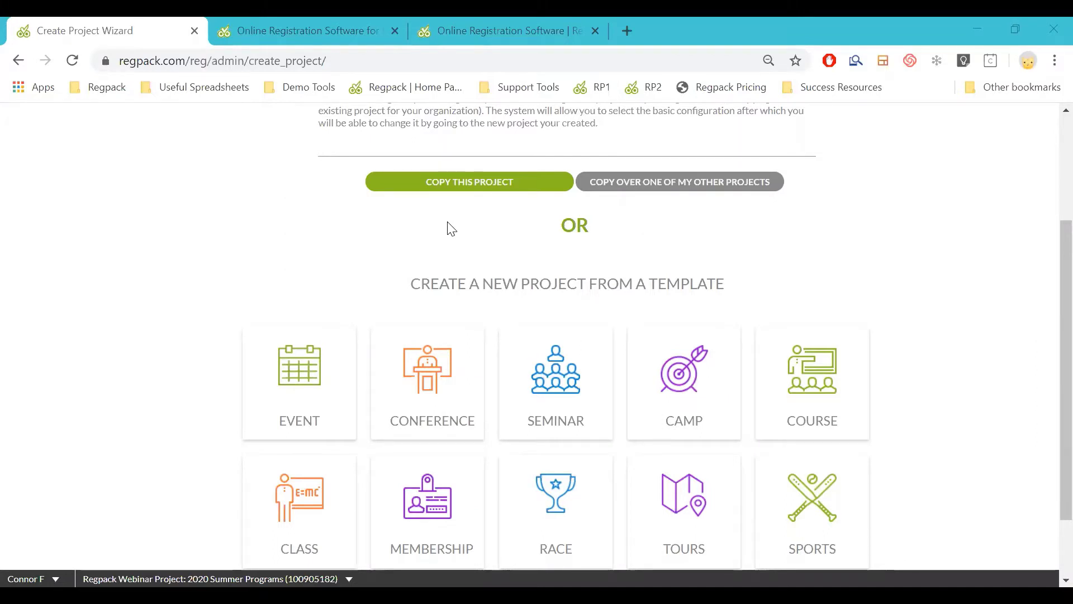
scroll(452, 228, up, 3)
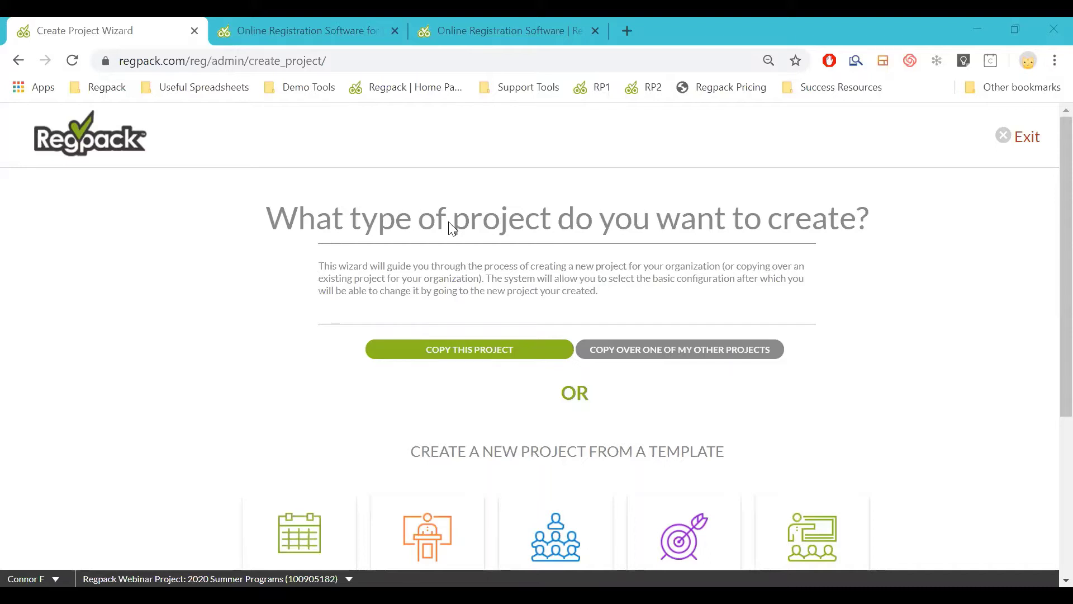
scroll(833, 367, down, 5)
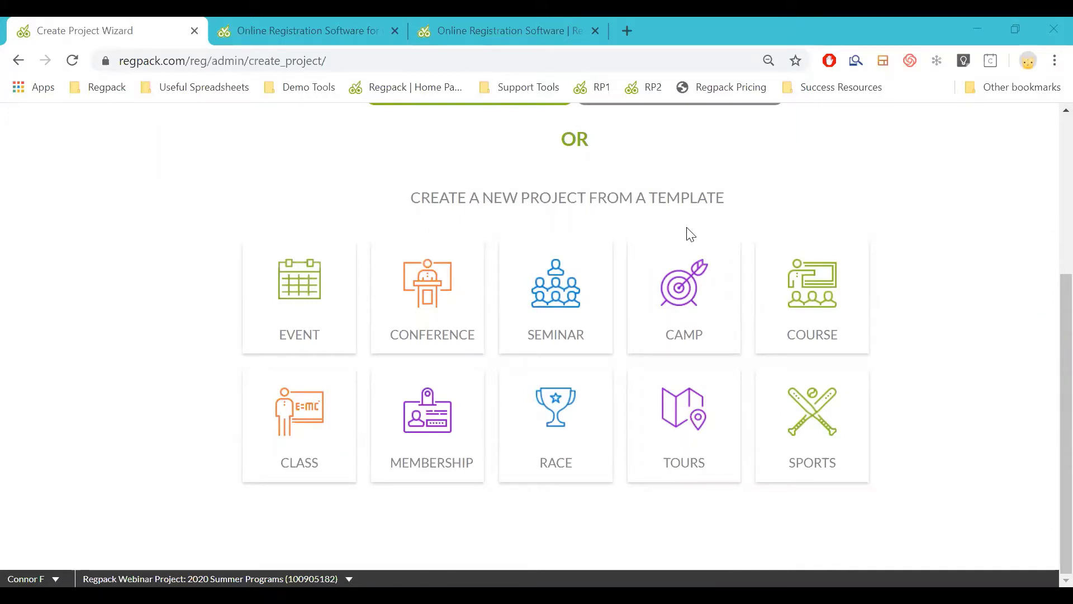
Step: Bring up the Camp project templates for group registration without payments or orders
click(692, 283)
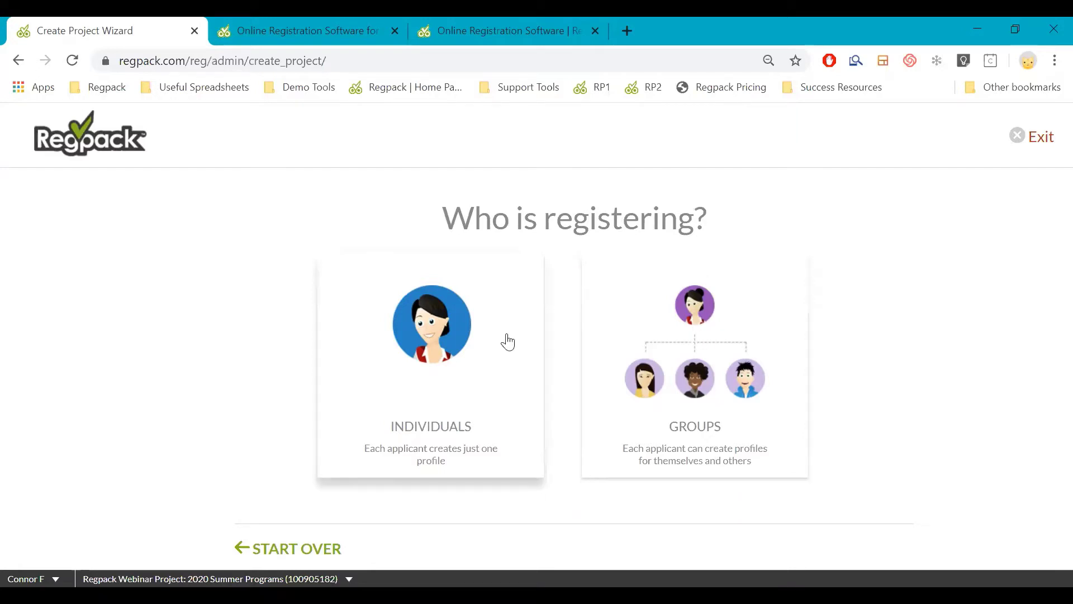
click(718, 372)
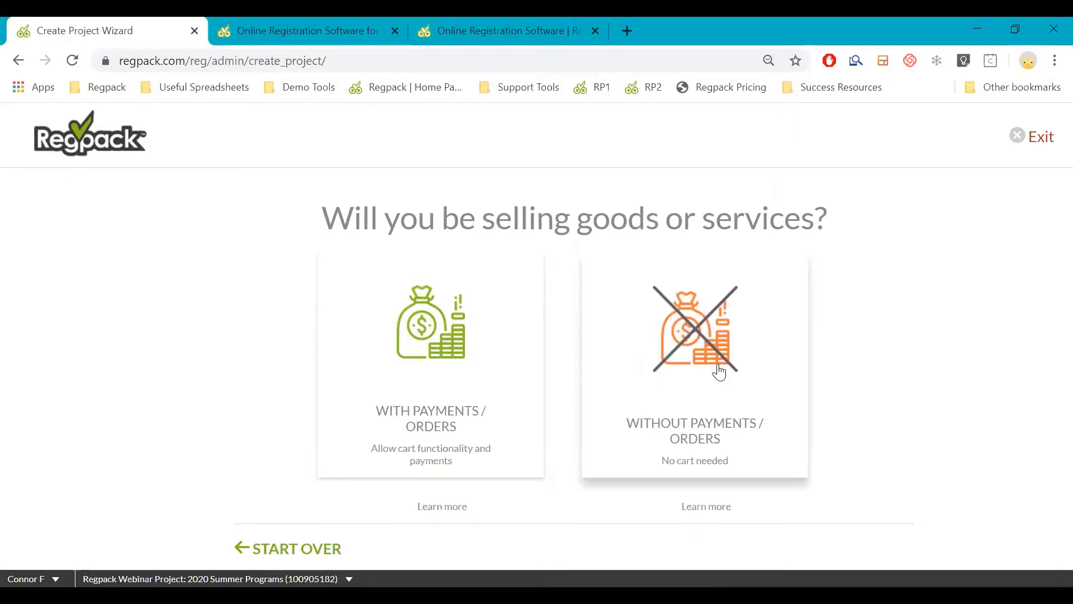
click(726, 374)
scroll(774, 391, down, 5)
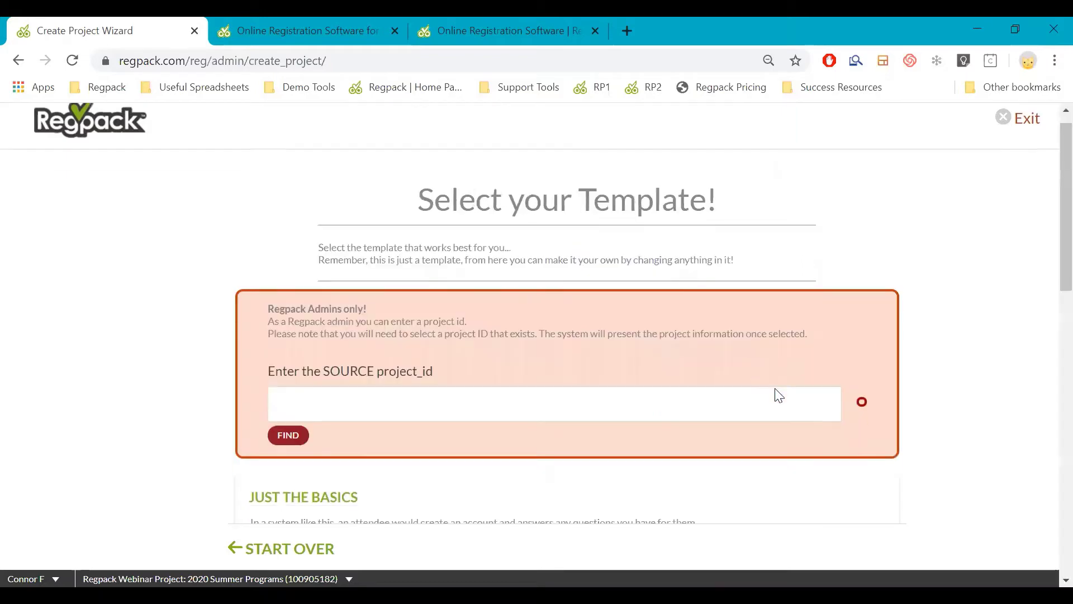
Step: Review the available templates, including Lead Management and Staff Application (Basic Info Only), and start the wizard over
scroll(881, 455, down, 7)
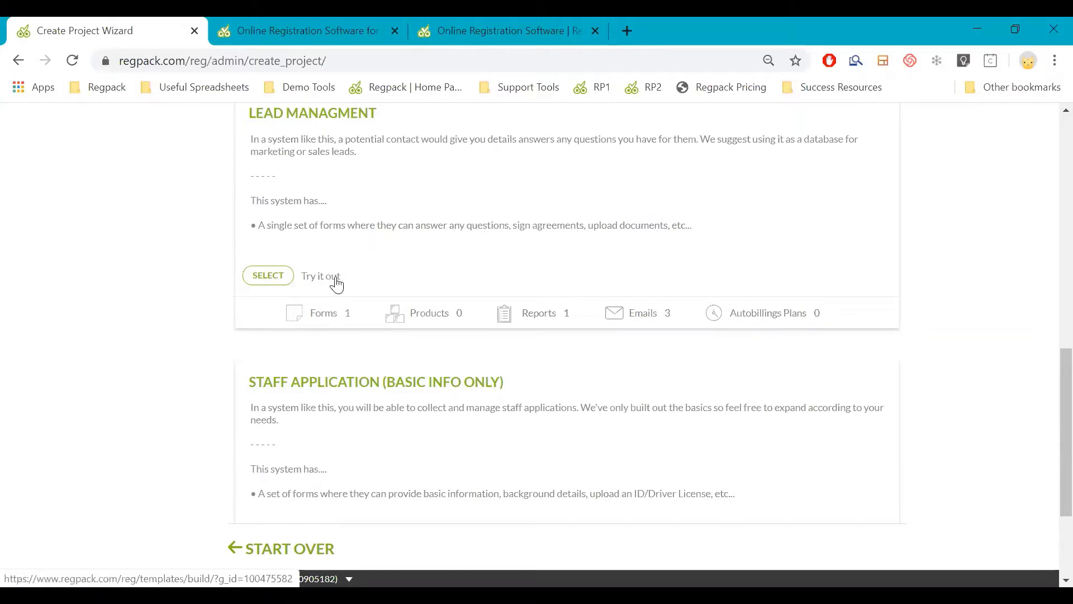
scroll(346, 291, down, 2)
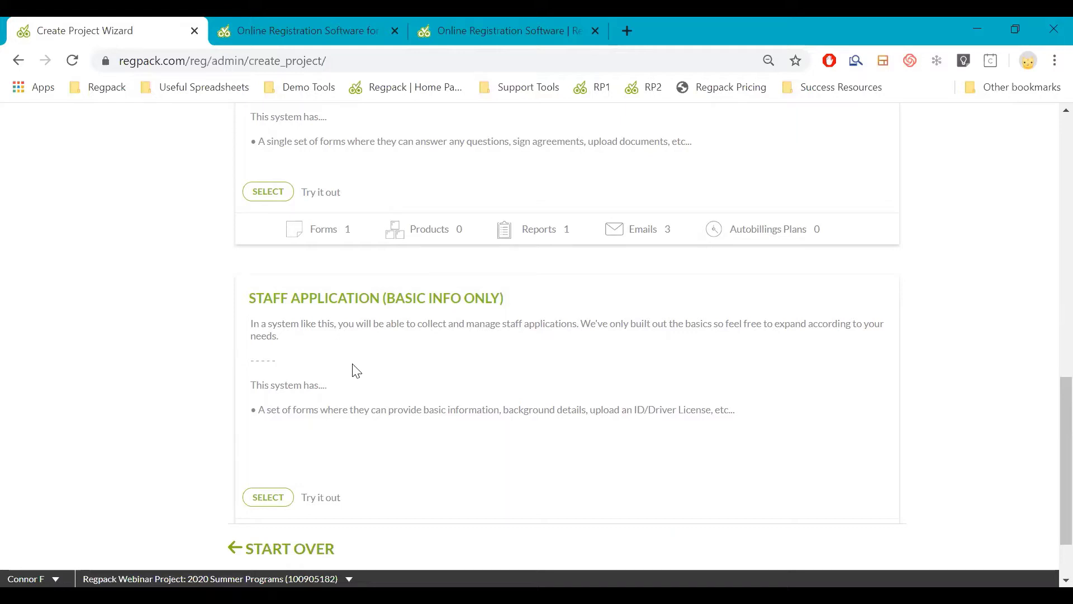
scroll(353, 370, down, 1)
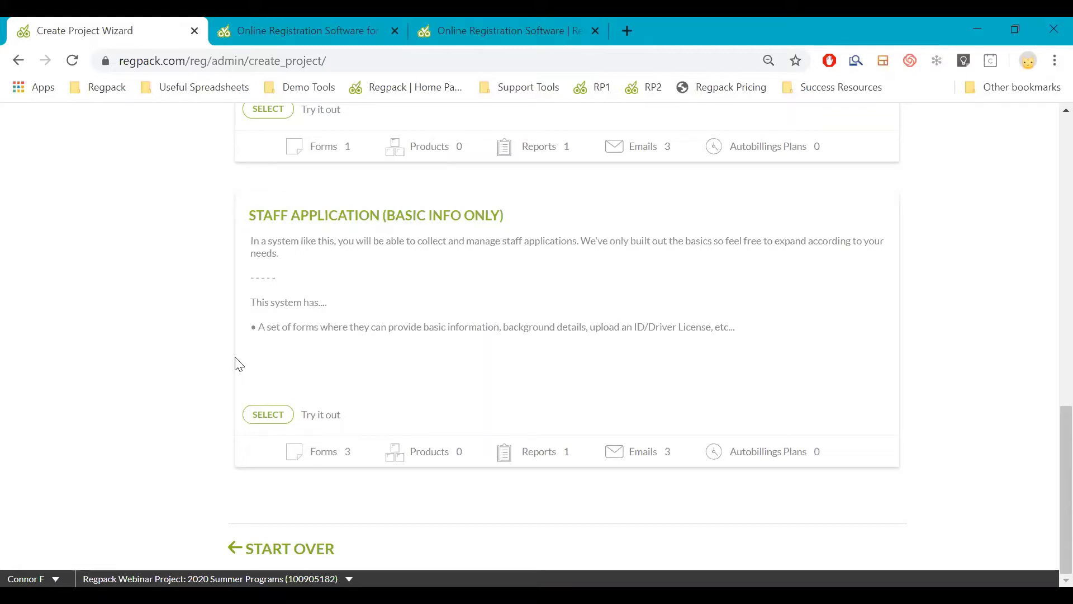
click(276, 548)
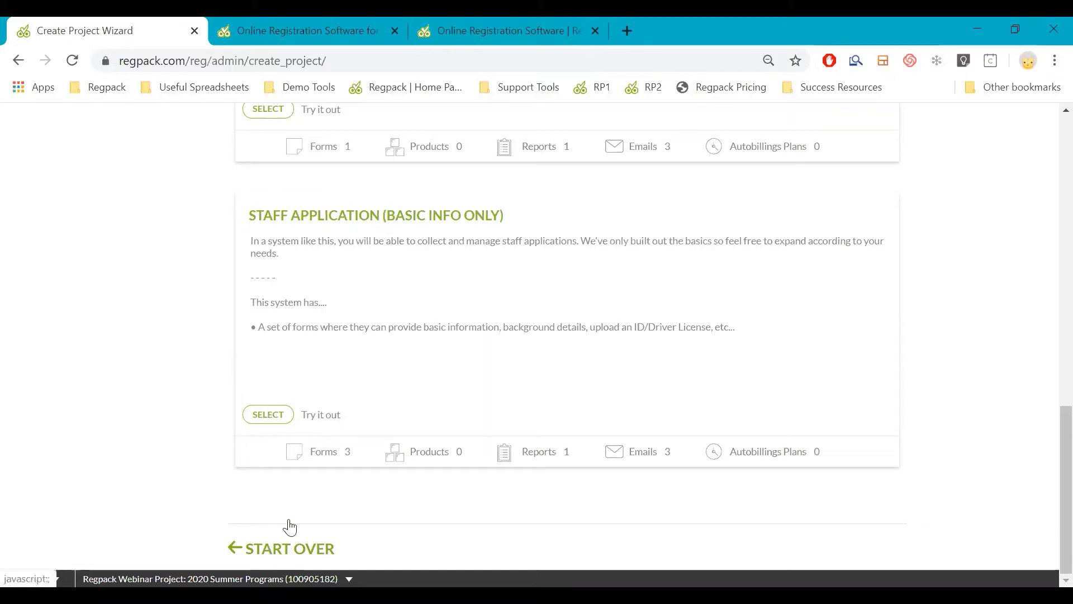
scroll(352, 324, down, 2)
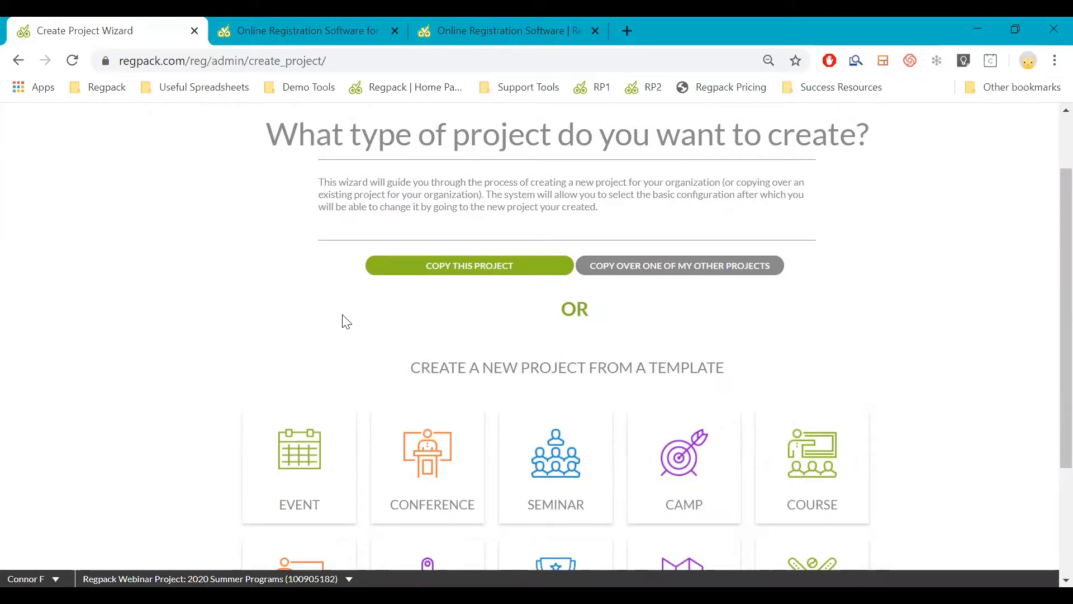
Step: Open the Regpack Donations form and examine its mandatory donor name and email fields and the donation levels
click(308, 44)
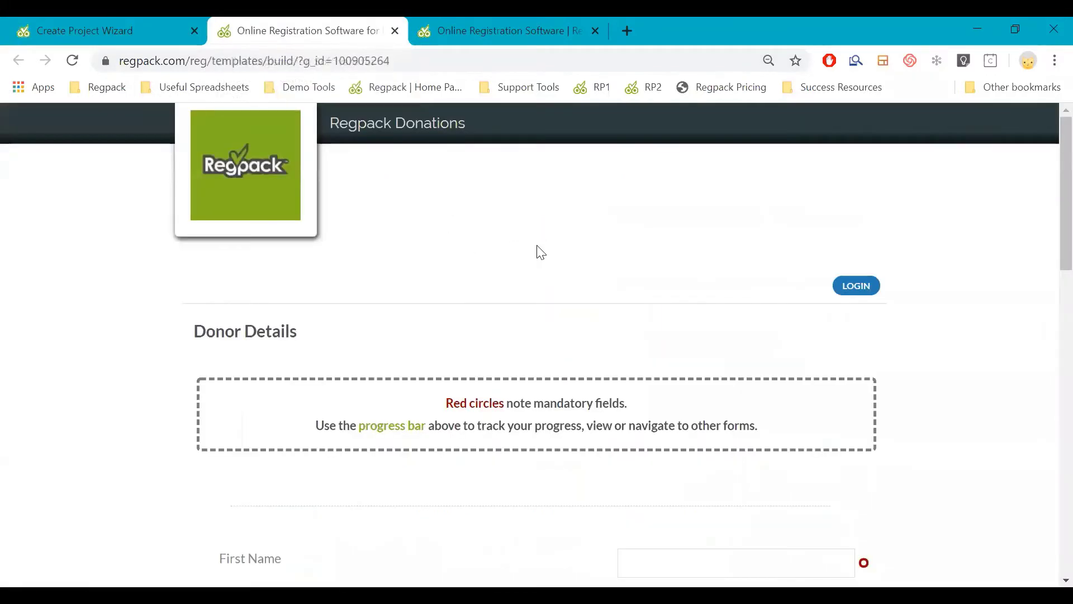
scroll(543, 256, down, 2)
scroll(543, 256, down, 6)
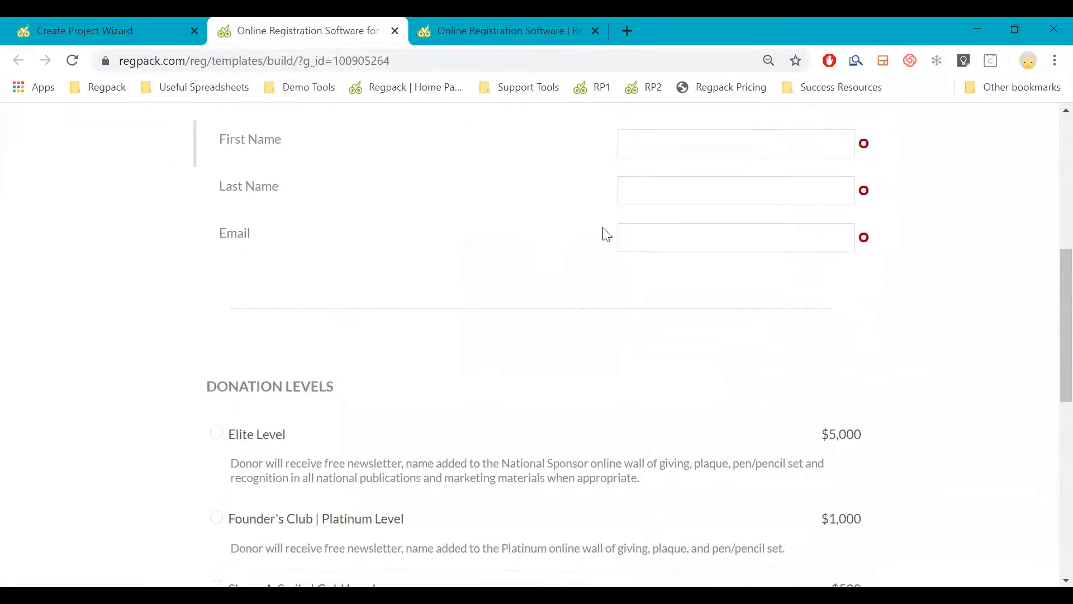
scroll(592, 266, up, 5)
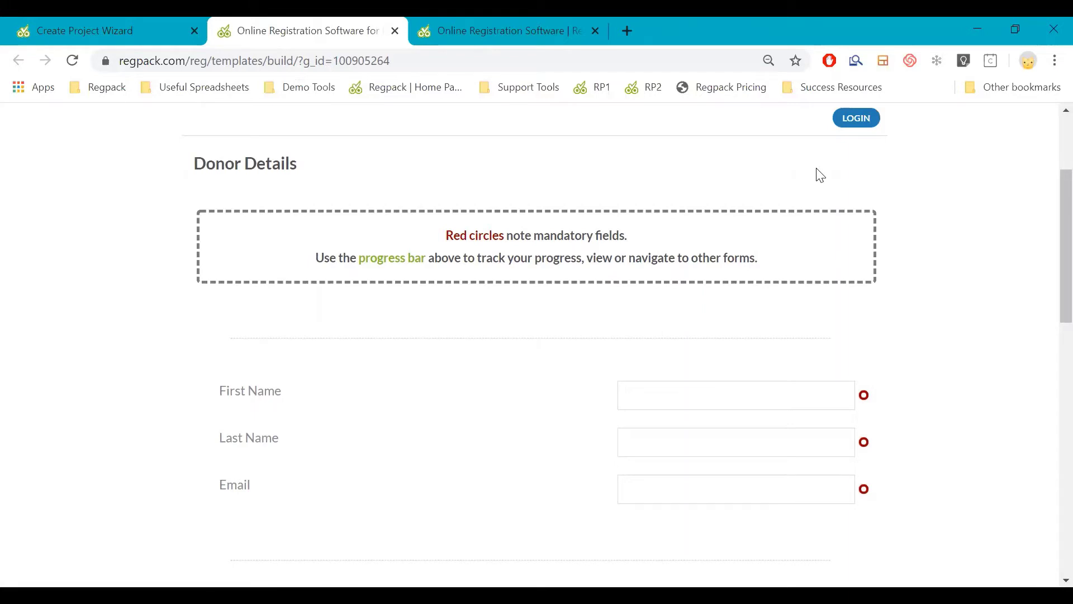
scroll(815, 173, down, 6)
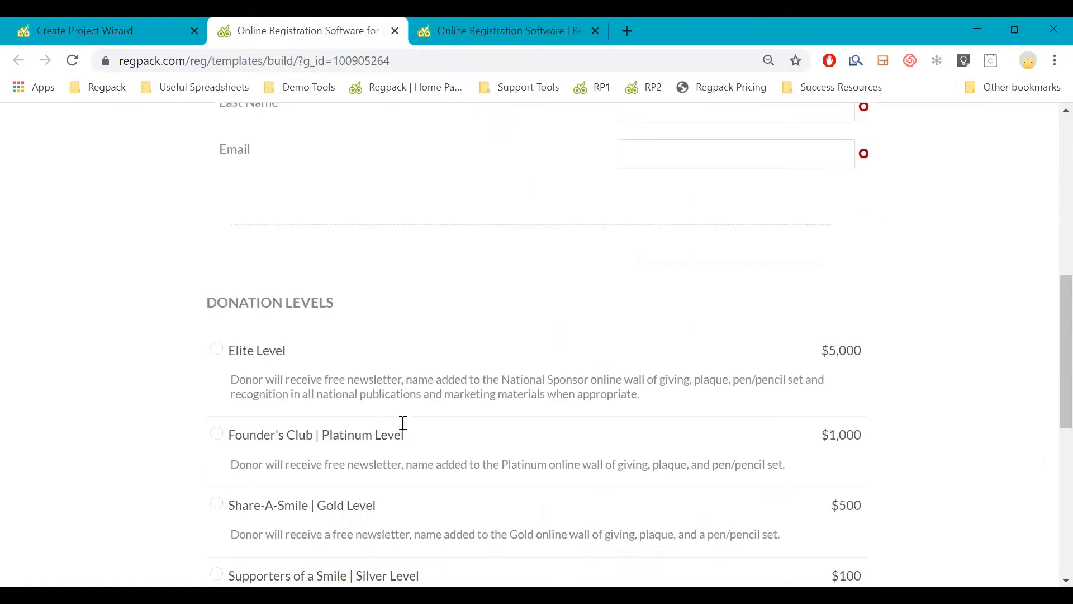
scroll(607, 376, down, 4)
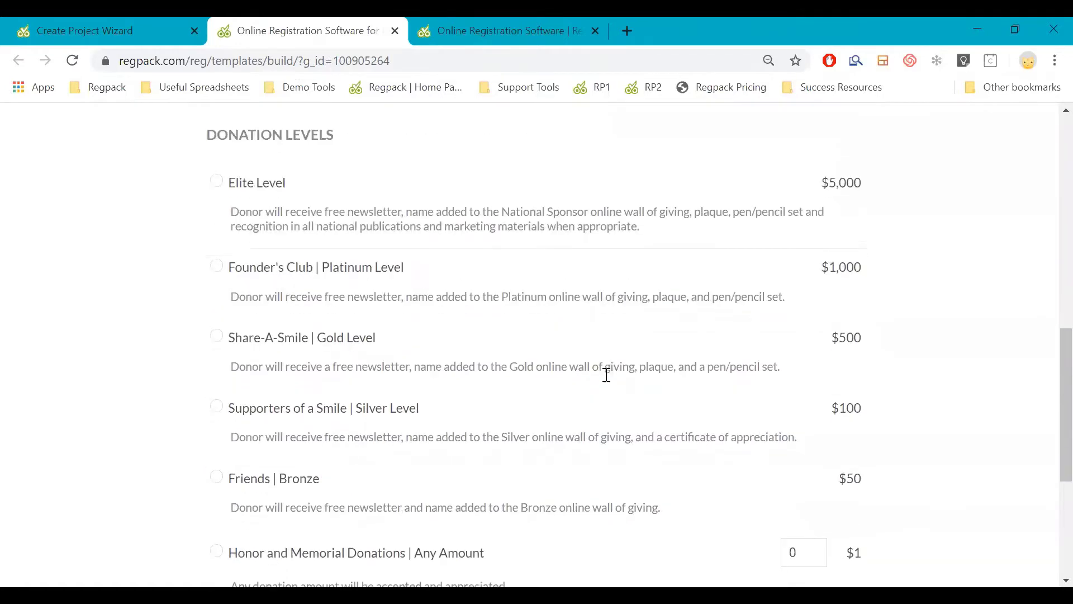
scroll(631, 351, up, 6)
scroll(643, 280, up, 1)
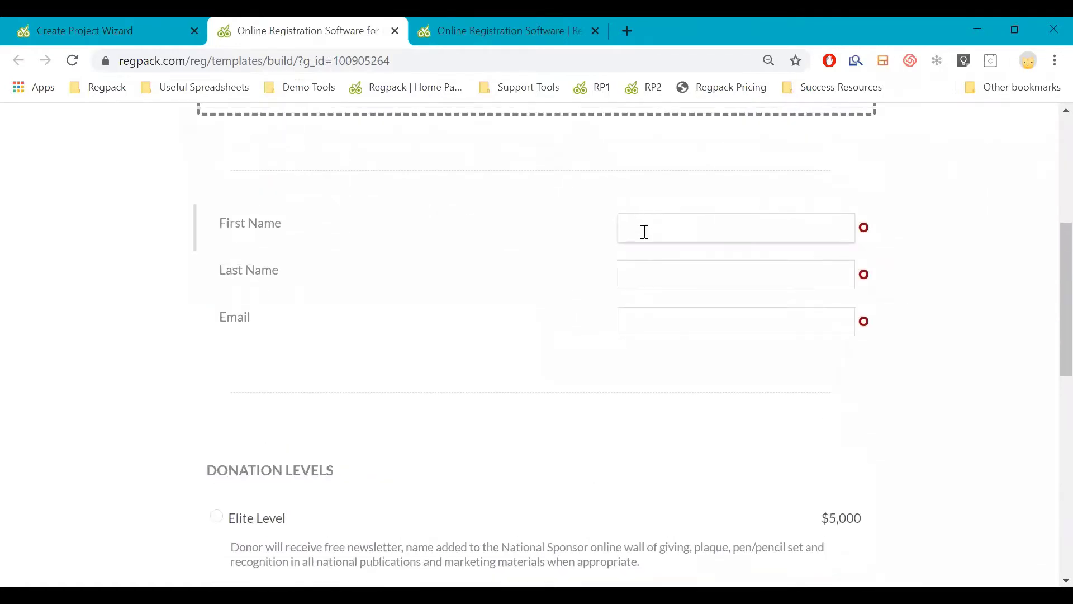
Step: Examine the donation levels from Elite Level to Honor and Memorial Donations, and review the donor details up to the form's header
scroll(643, 296, down, 2)
scroll(642, 307, down, 4)
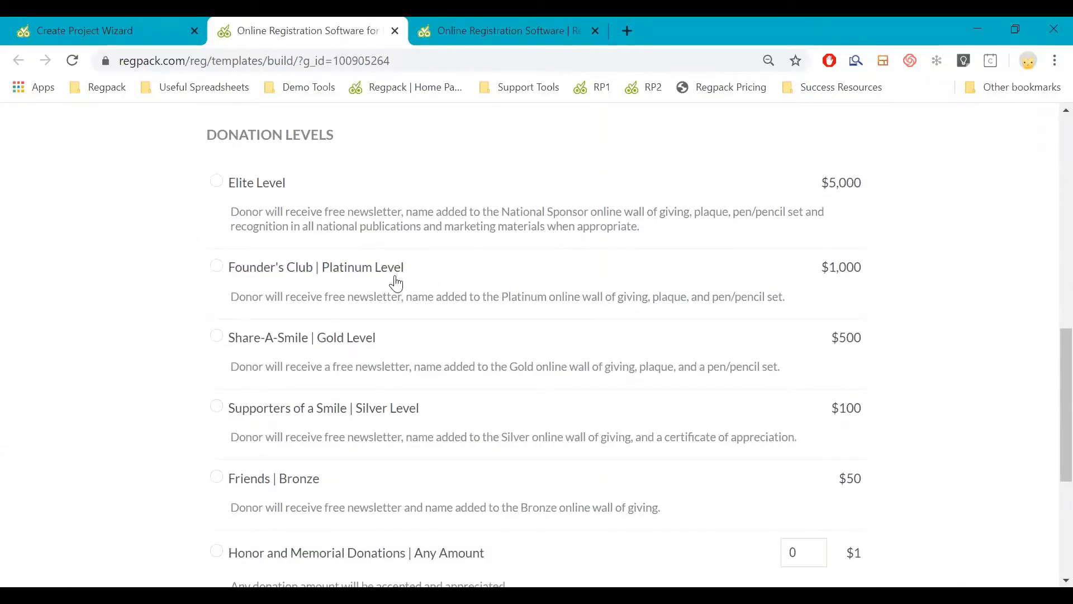
scroll(408, 361, down, 2)
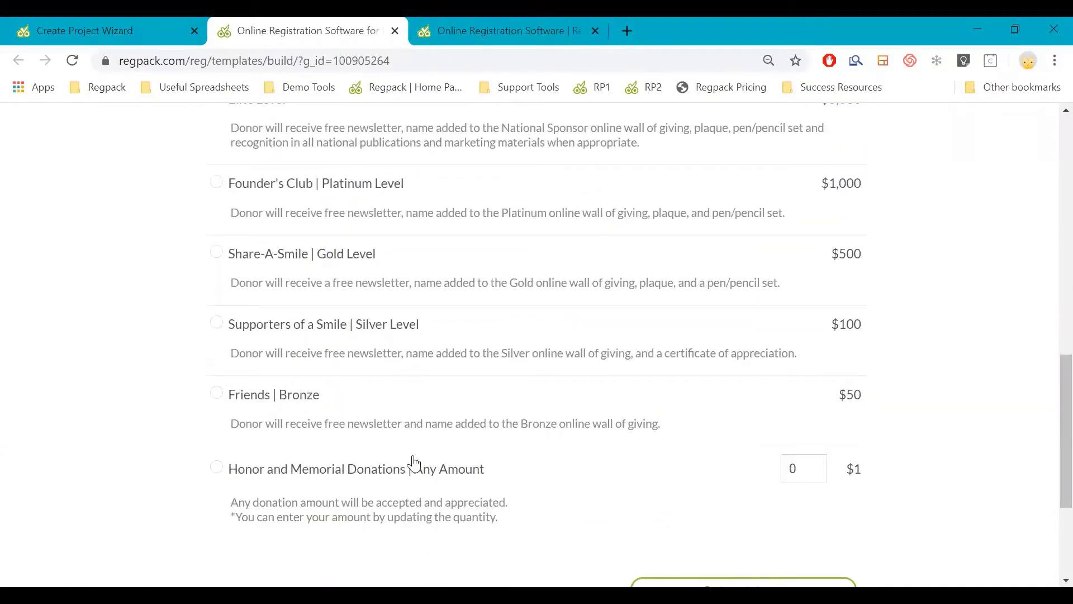
scroll(667, 387, up, 1)
scroll(667, 386, down, 1)
scroll(278, 355, up, 3)
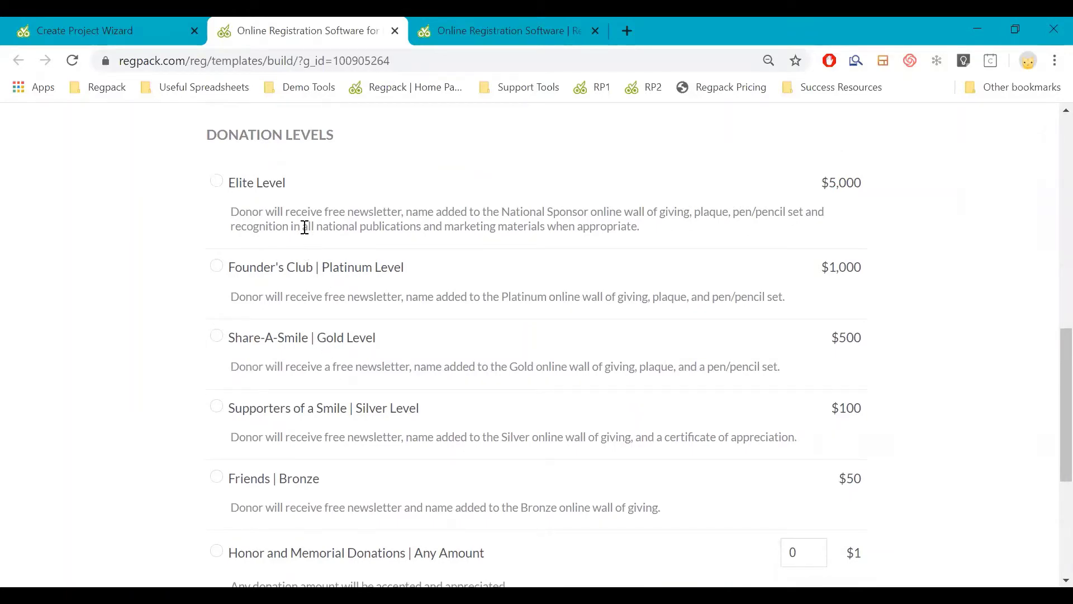
scroll(534, 297, down, 3)
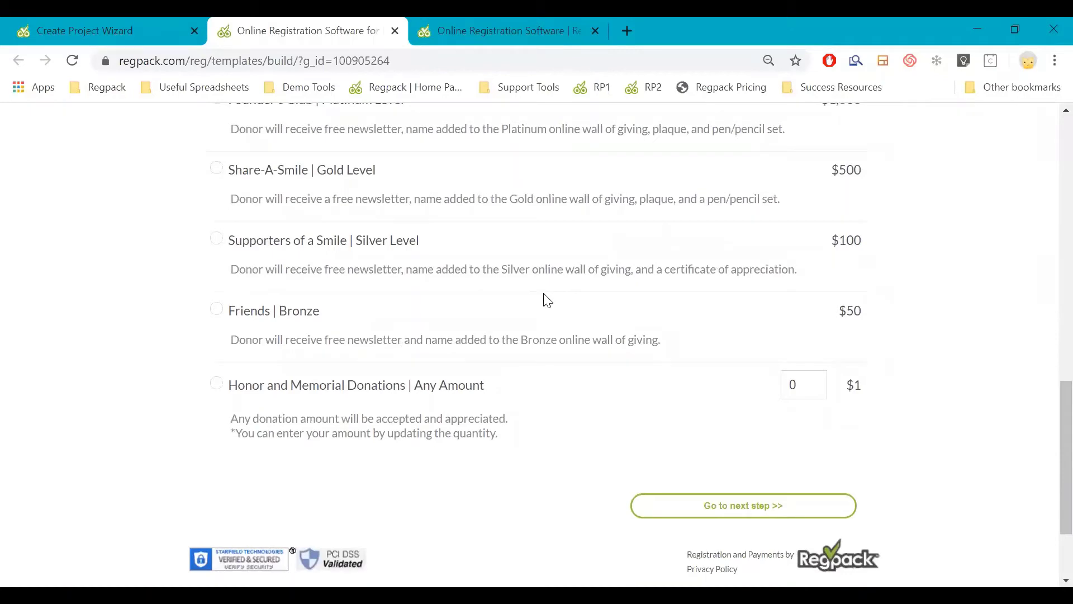
scroll(548, 300, up, 3)
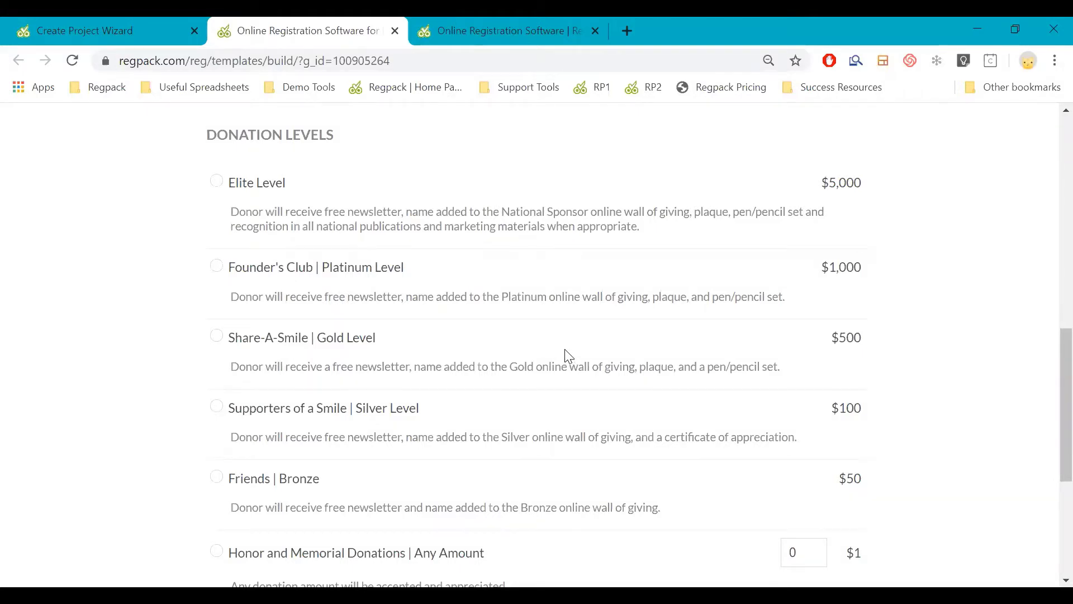
scroll(569, 355, down, 3)
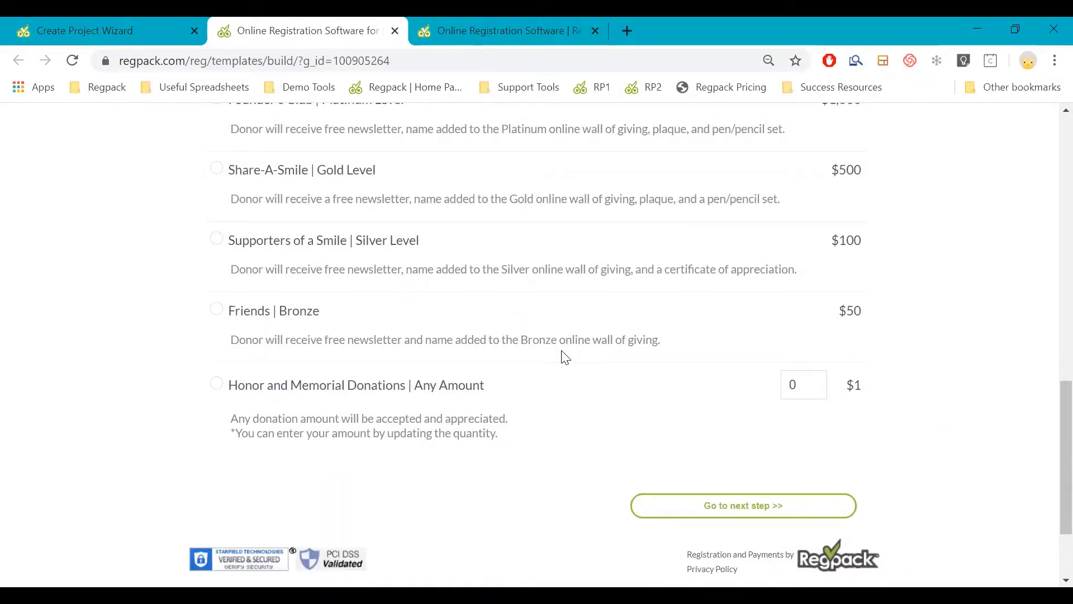
scroll(565, 357, up, 5)
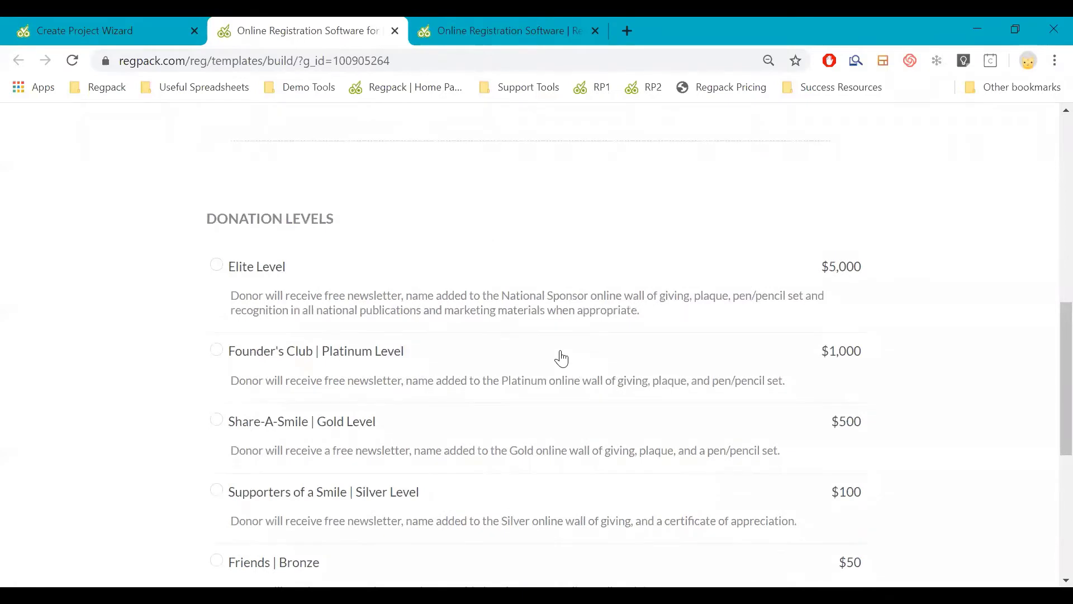
scroll(562, 358, up, 5)
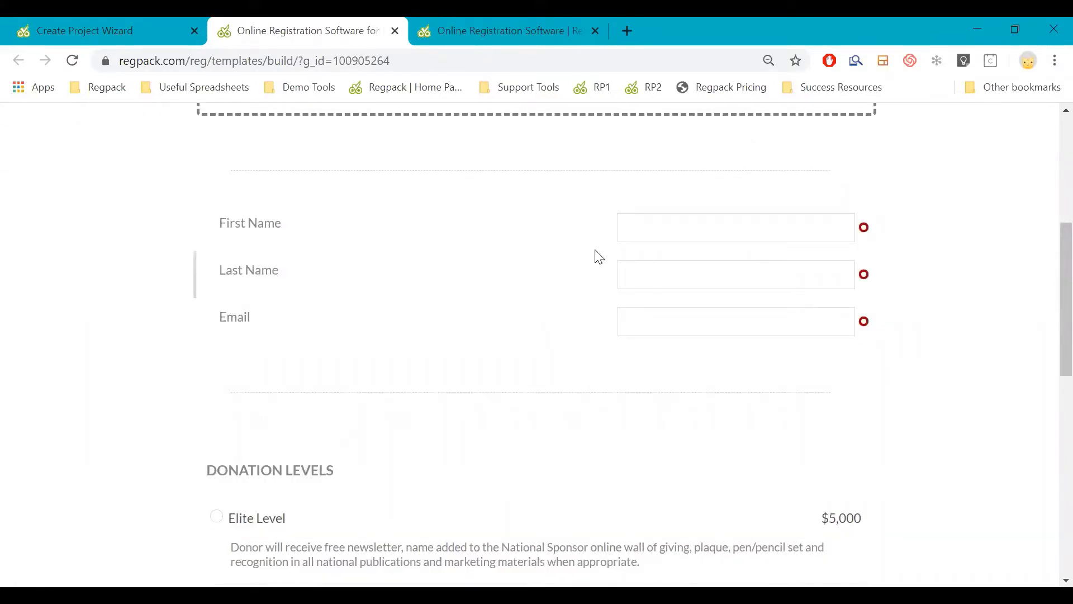
scroll(479, 430, down, 3)
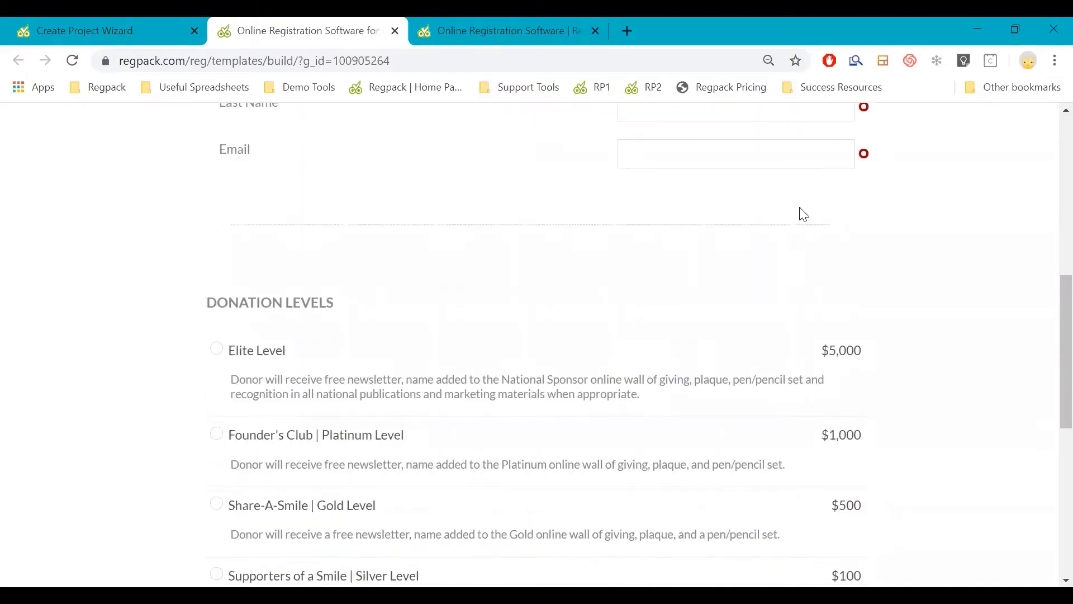
scroll(807, 208, up, 1)
scroll(807, 208, up, 1)
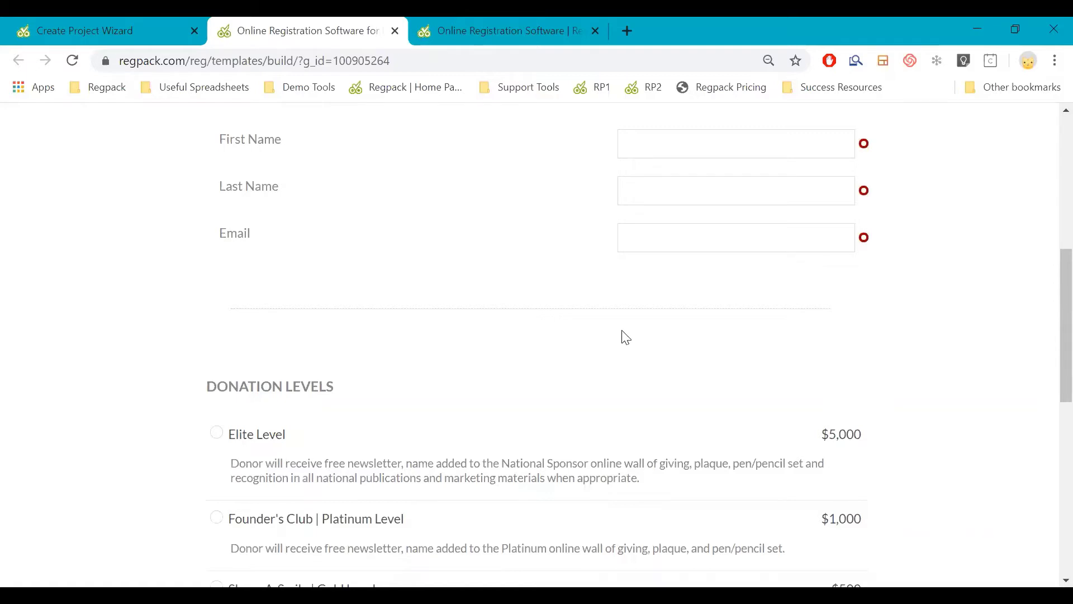
scroll(623, 336, up, 7)
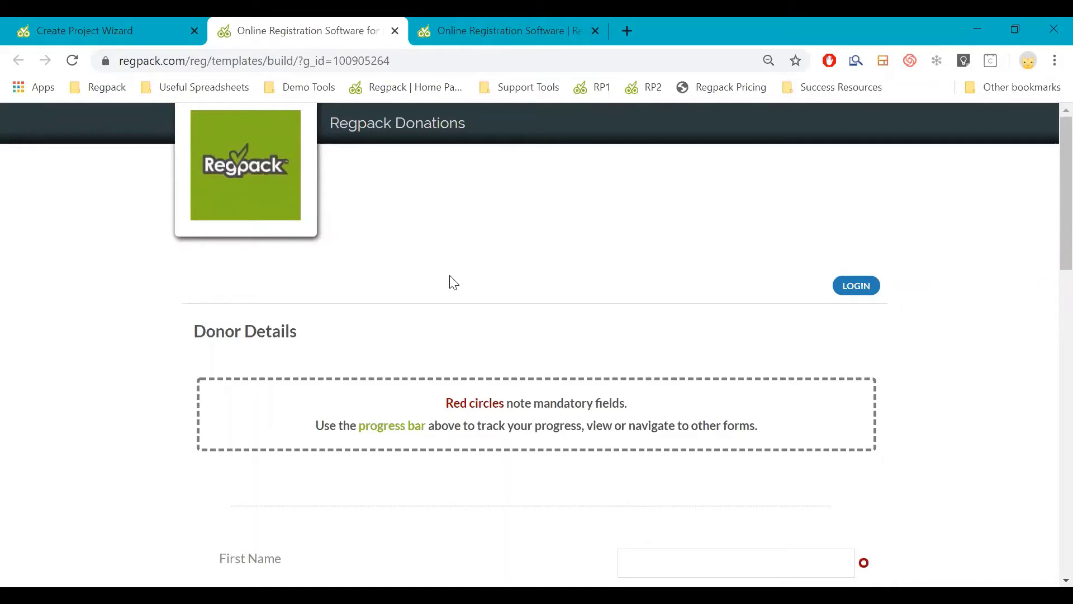
Step: Return to the Create Project Wizard and look over the template categories for a new project
click(127, 34)
scroll(825, 325, down, 2)
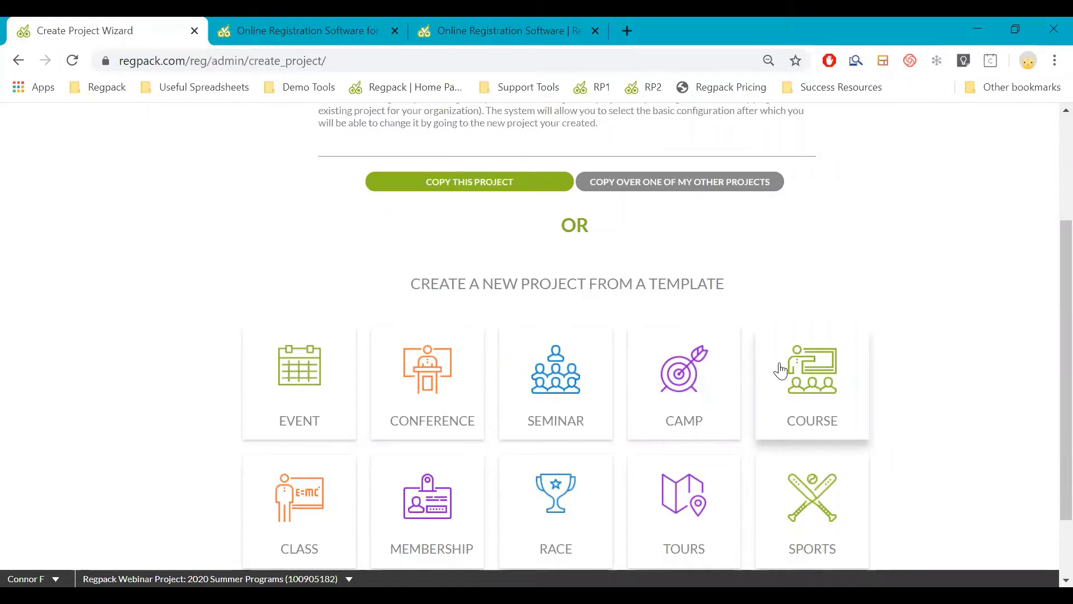
scroll(780, 370, down, 2)
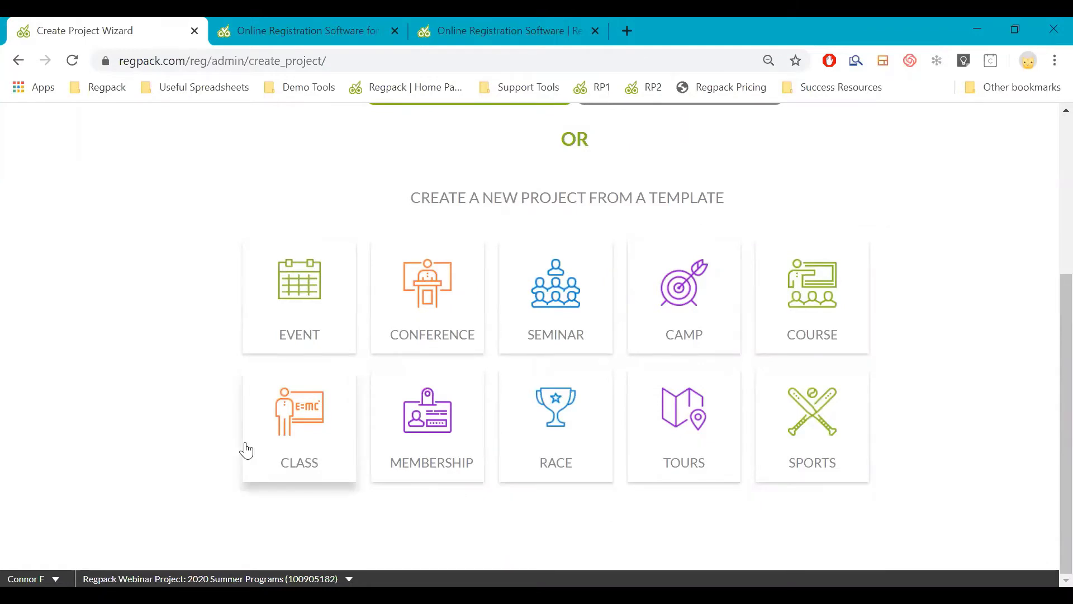
Step: Start a new project from the Course template category, with individuals as the registrants
click(863, 305)
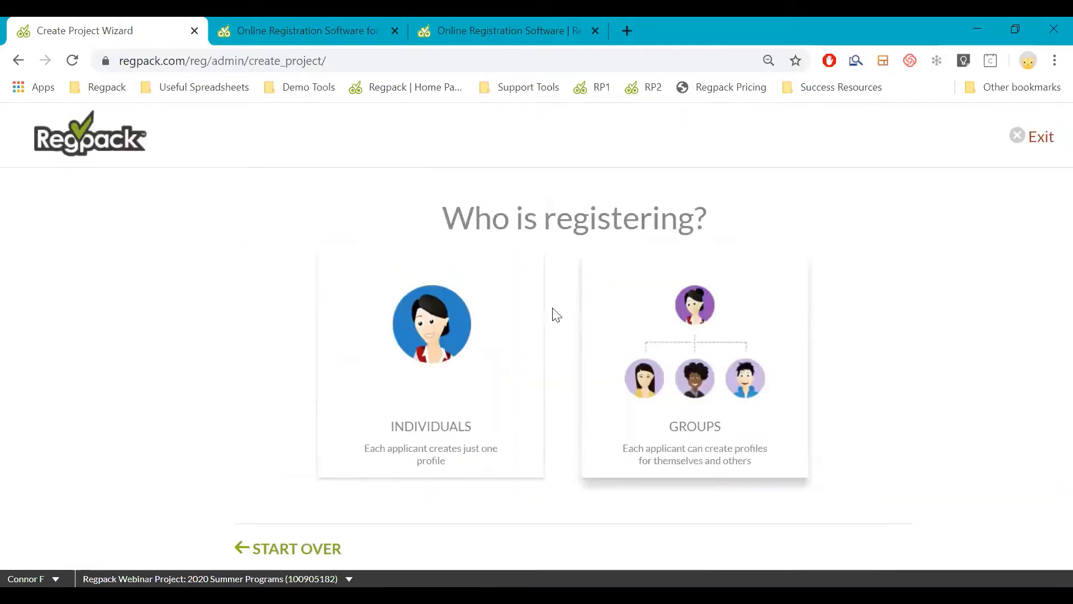
click(501, 316)
click(502, 316)
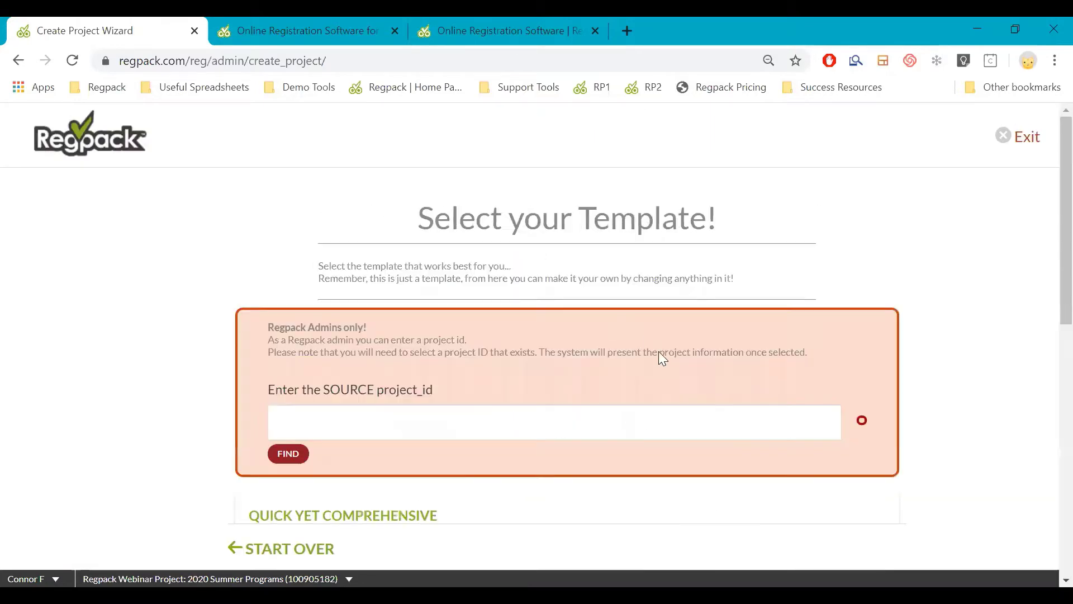
Step: Compare the descriptions and included modules of the Quick Yet Comprehensive and Products & Payments templates
scroll(697, 379, down, 5)
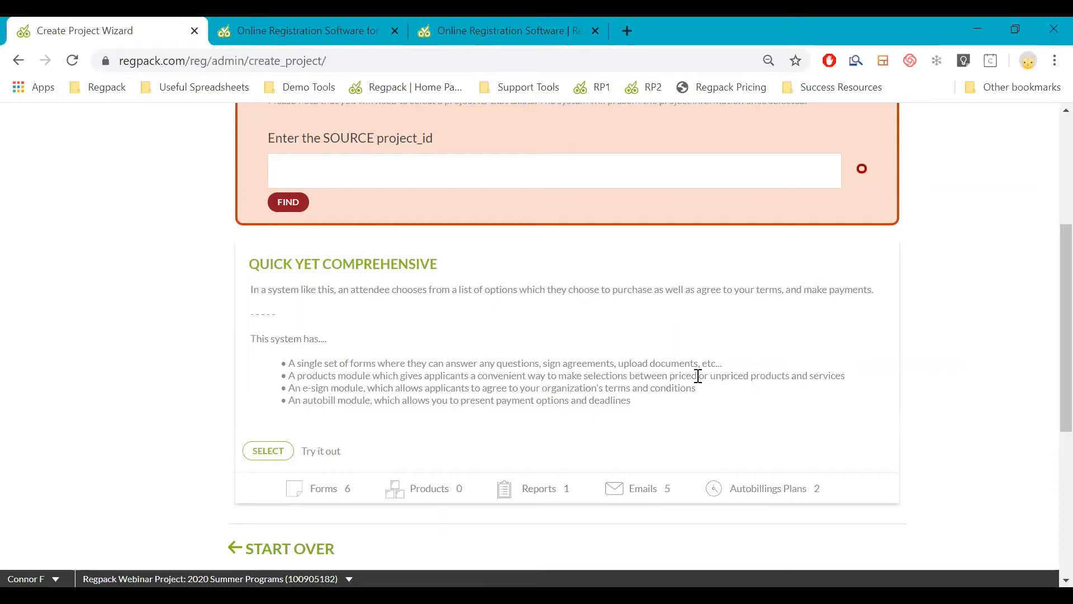
scroll(668, 338, down, 3)
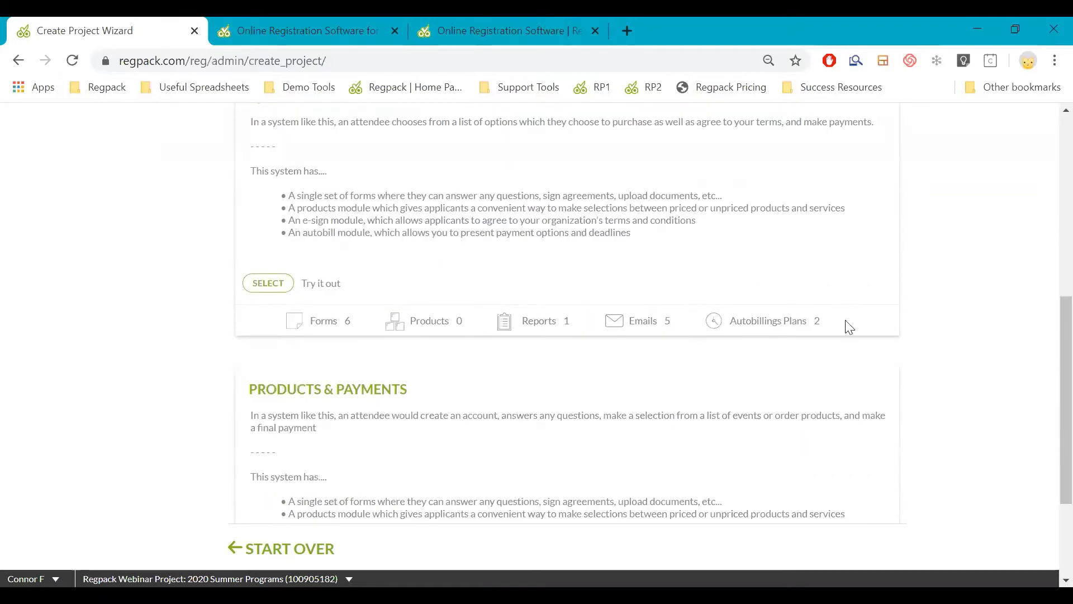
scroll(565, 370, up, 3)
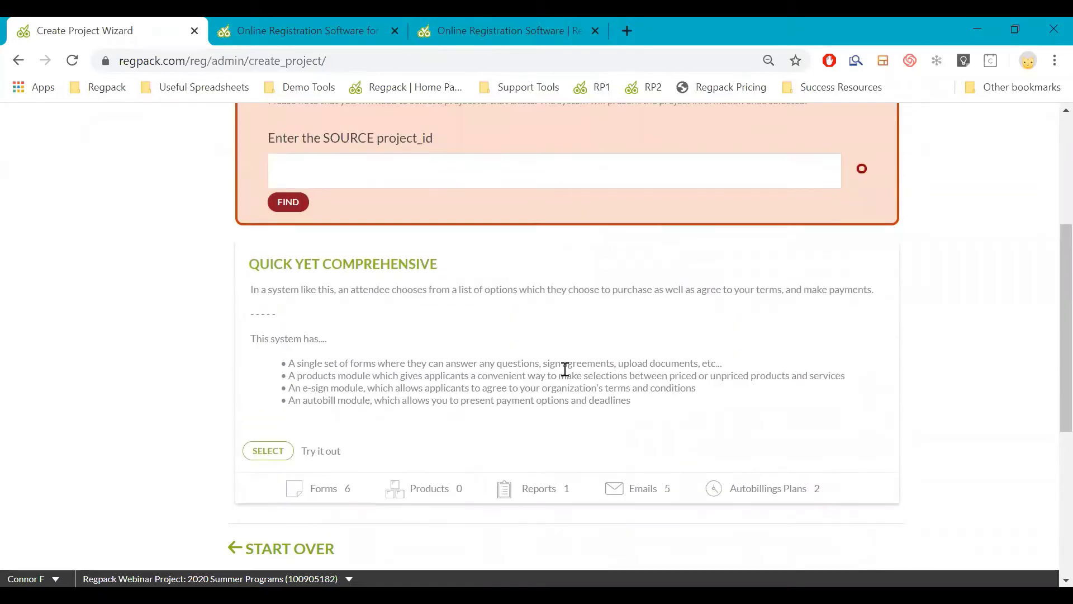
scroll(565, 369, up, 3)
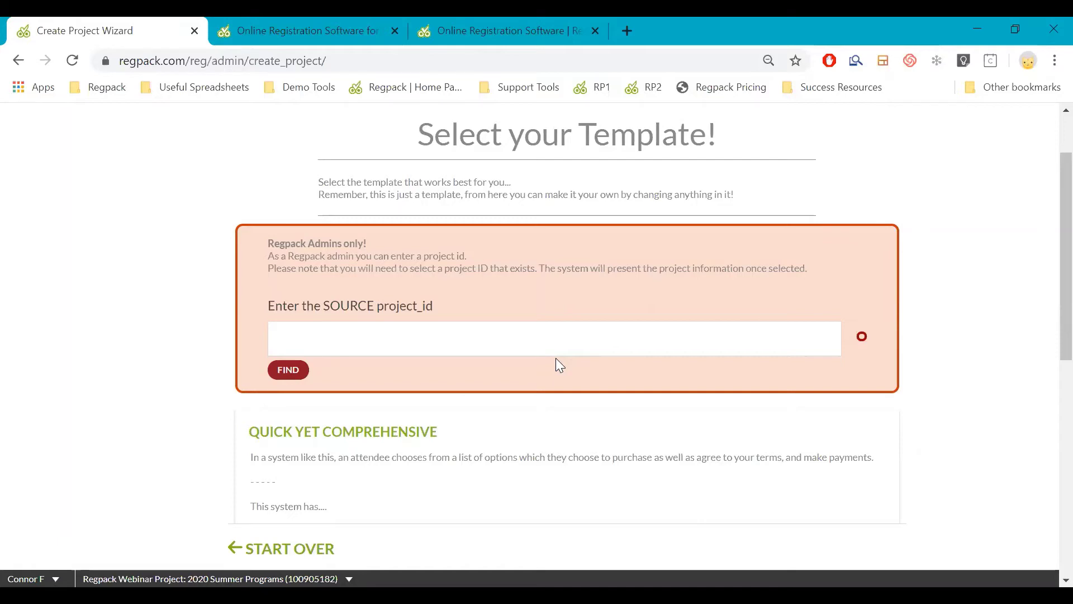
scroll(570, 358, down, 5)
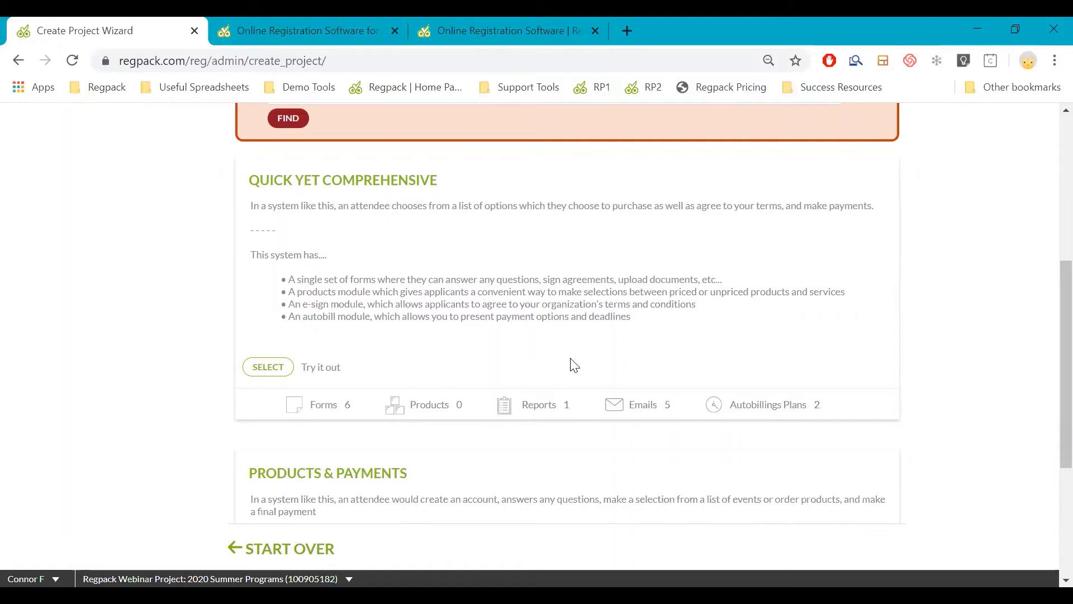
scroll(575, 364, down, 3)
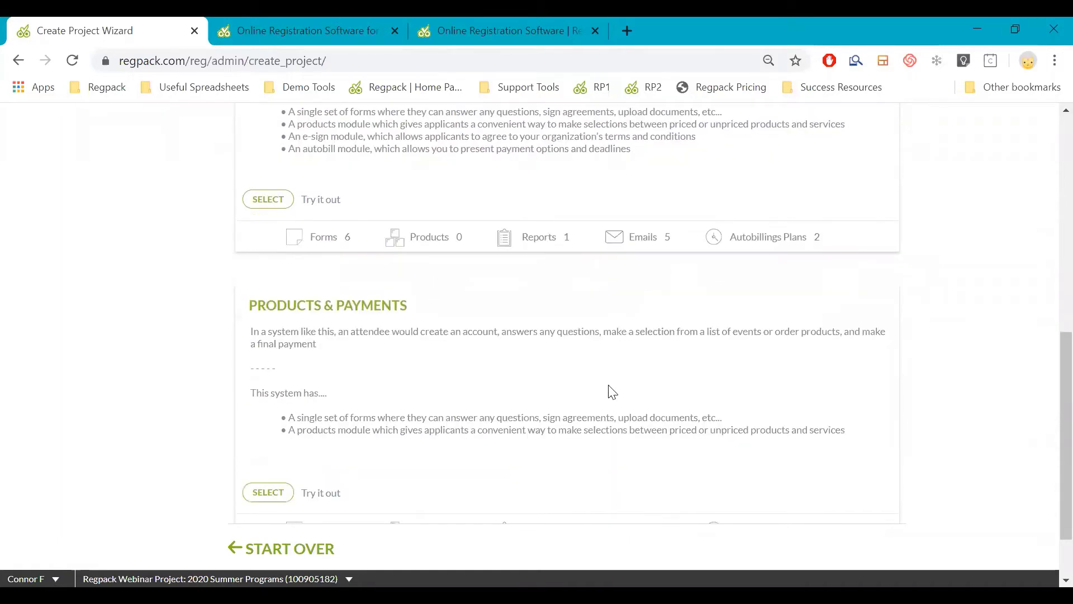
scroll(610, 391, down, 1)
scroll(576, 383, up, 3)
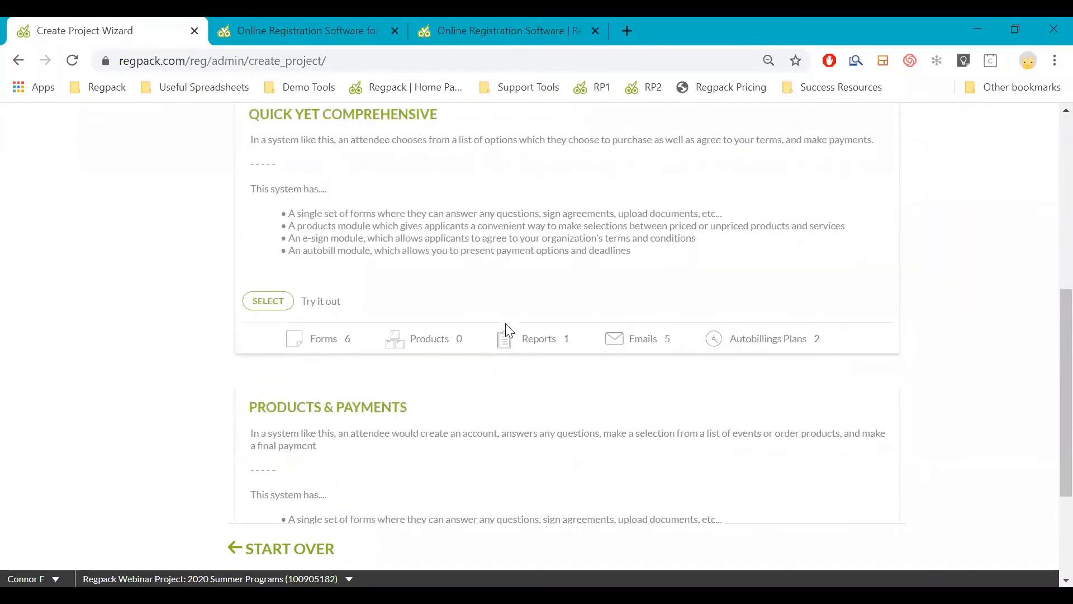
scroll(507, 330, up, 3)
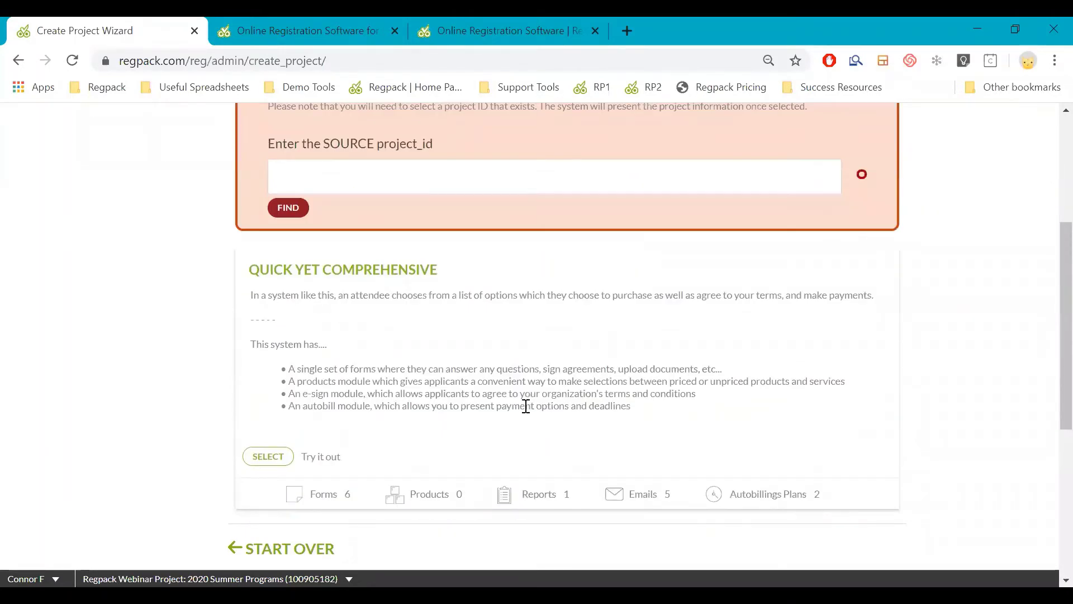
scroll(525, 406, down, 3)
scroll(426, 431, down, 3)
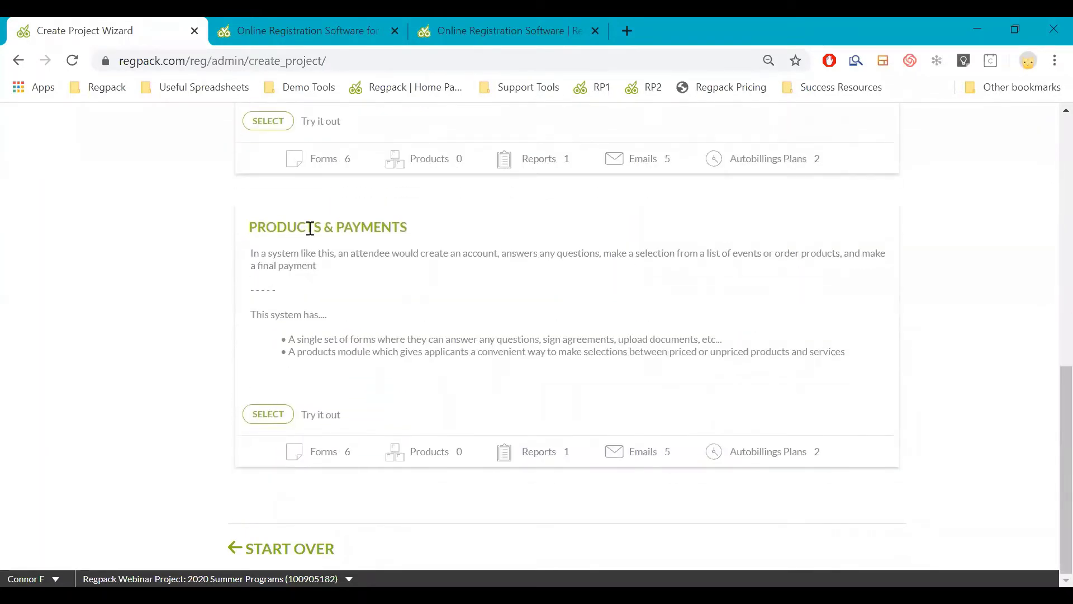
Step: Select the Products & Payments template and name the project New Online Program
click(266, 413)
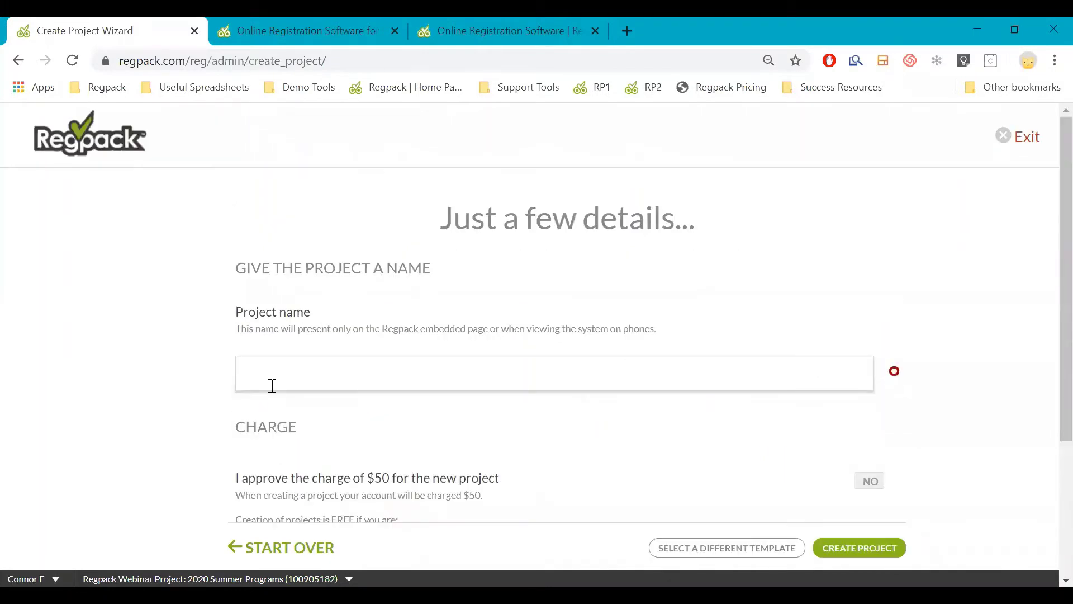
click(272, 385)
text(New Online Prog)
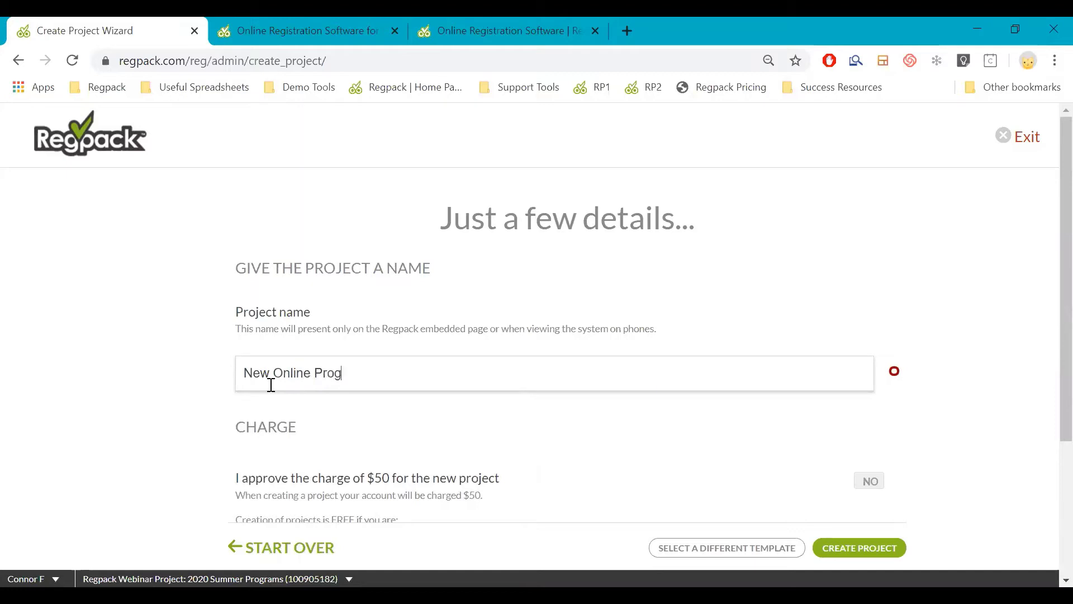
text(ram)
Step: Approve the $50 charge for the new project, review the Project Manager assistance option, and create the project
scroll(243, 398, down, 2)
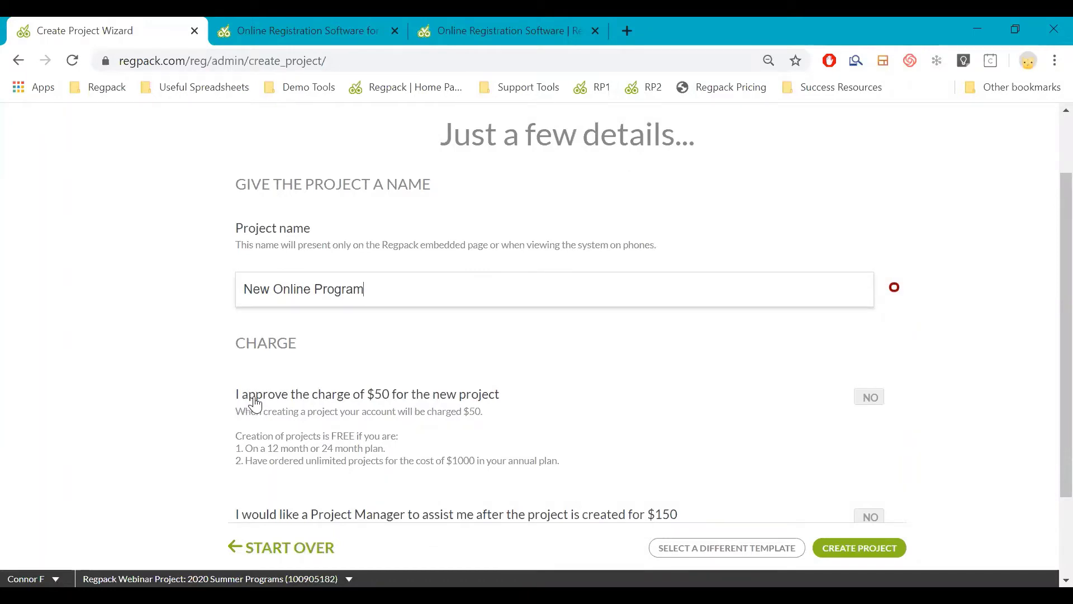
click(861, 399)
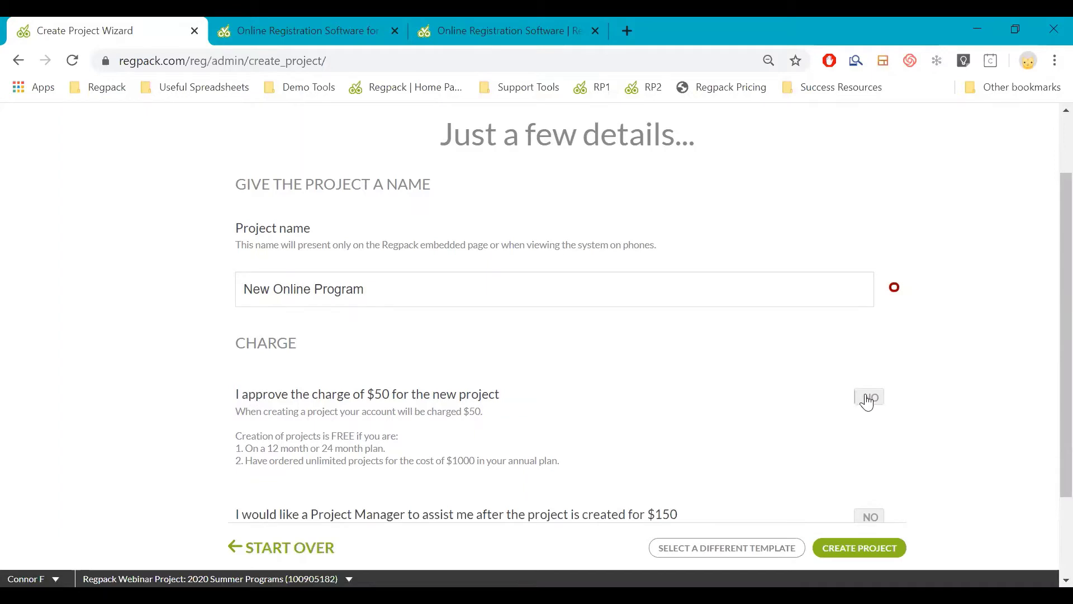
scroll(655, 419, down, 2)
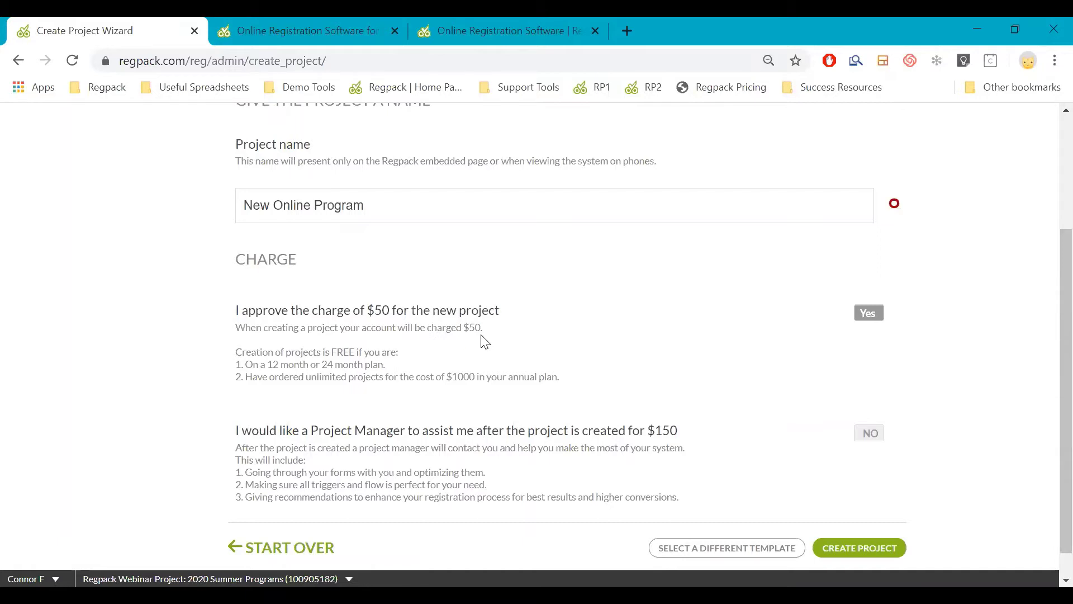
scroll(528, 368, down, 1)
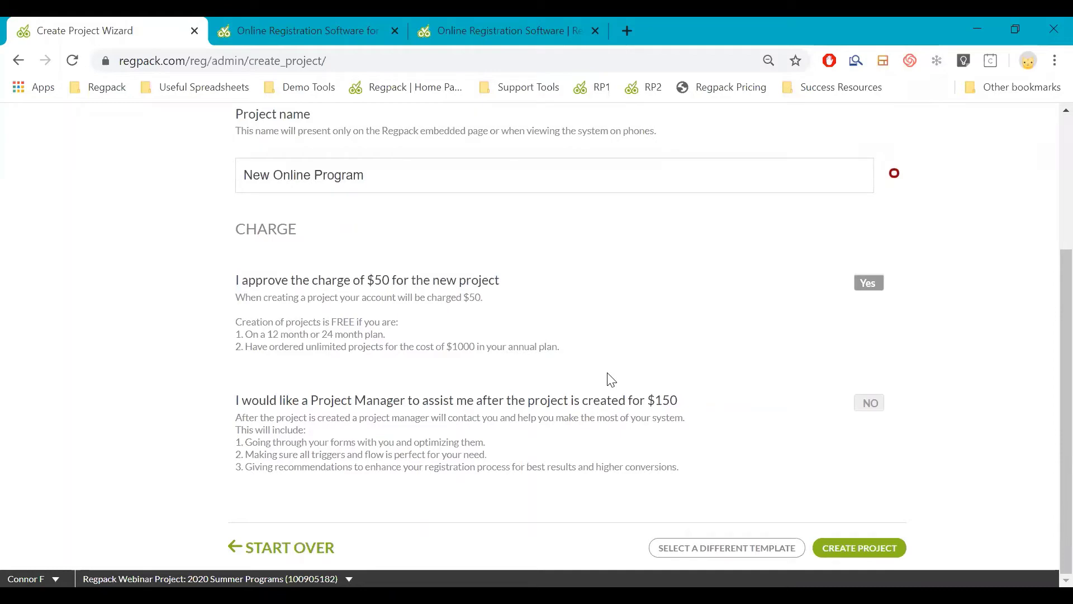
scroll(635, 376, up, 3)
scroll(671, 402, down, 3)
scroll(710, 447, up, 4)
scroll(831, 534, down, 4)
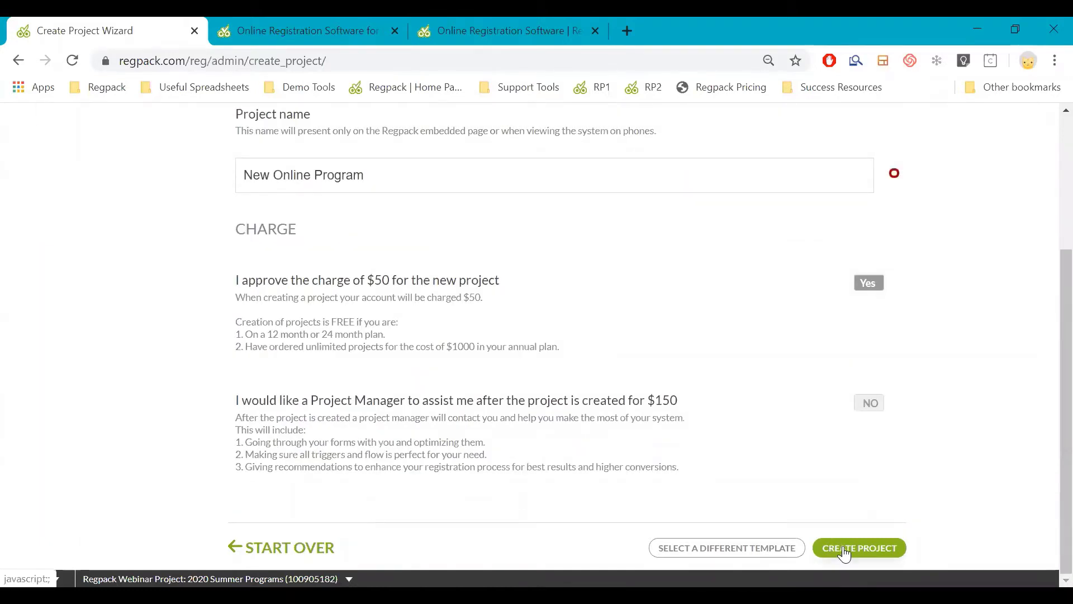
click(844, 553)
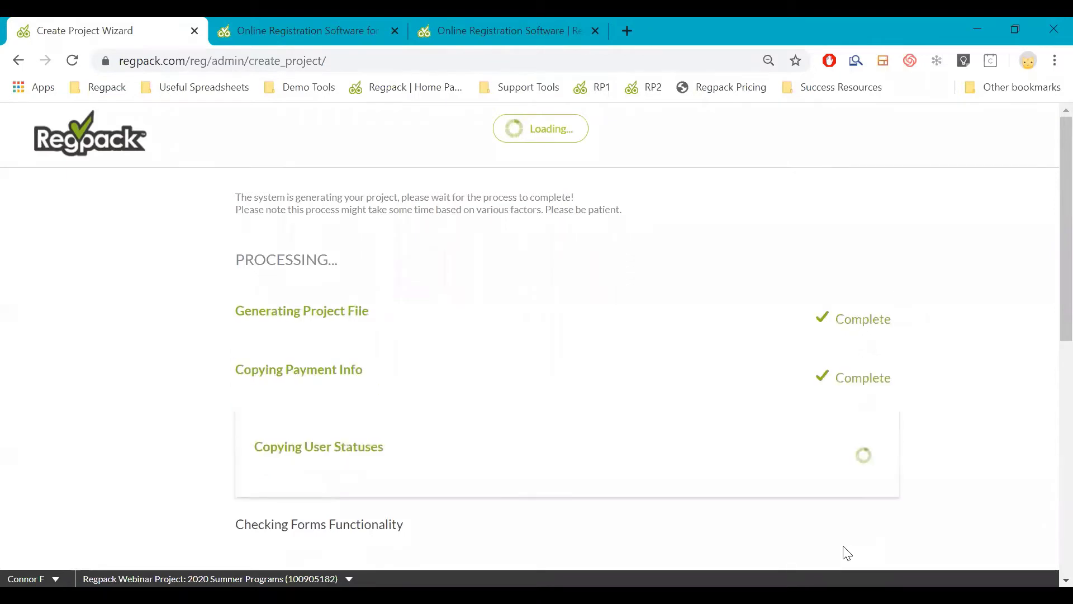
Step: Review the project generation stages, from generating the project file to completing the project setup
scroll(838, 458, down, 3)
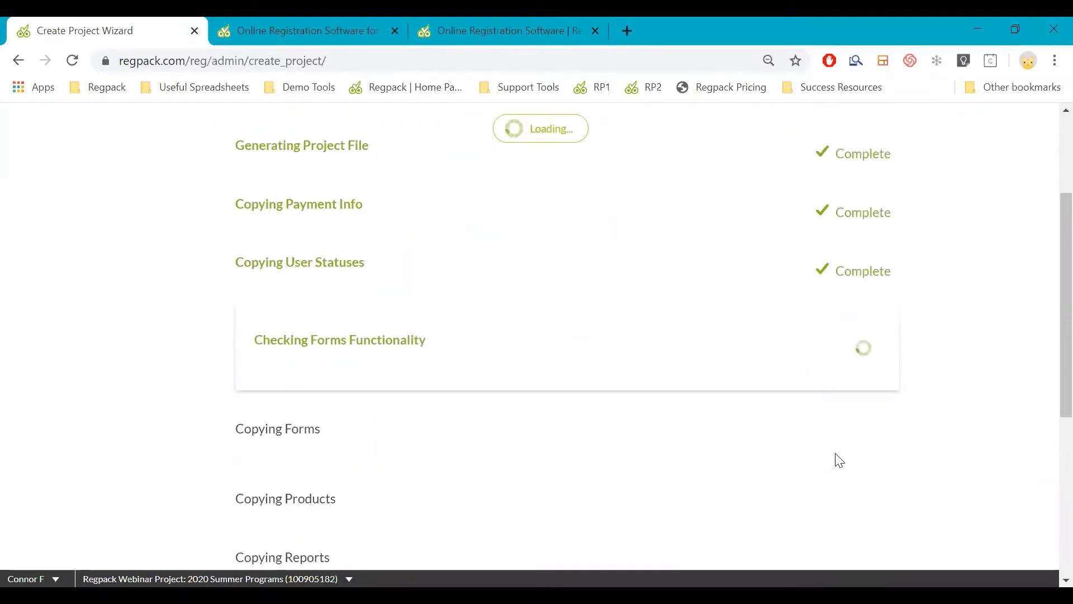
scroll(837, 457, up, 2)
scroll(841, 458, down, 5)
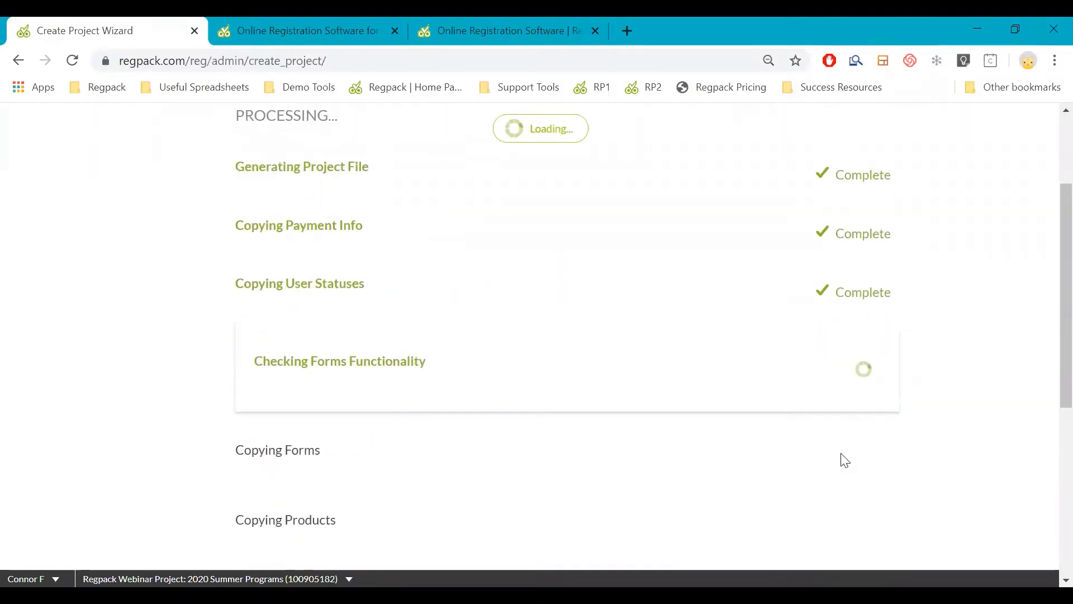
scroll(845, 459, up, 2)
scroll(844, 460, down, 4)
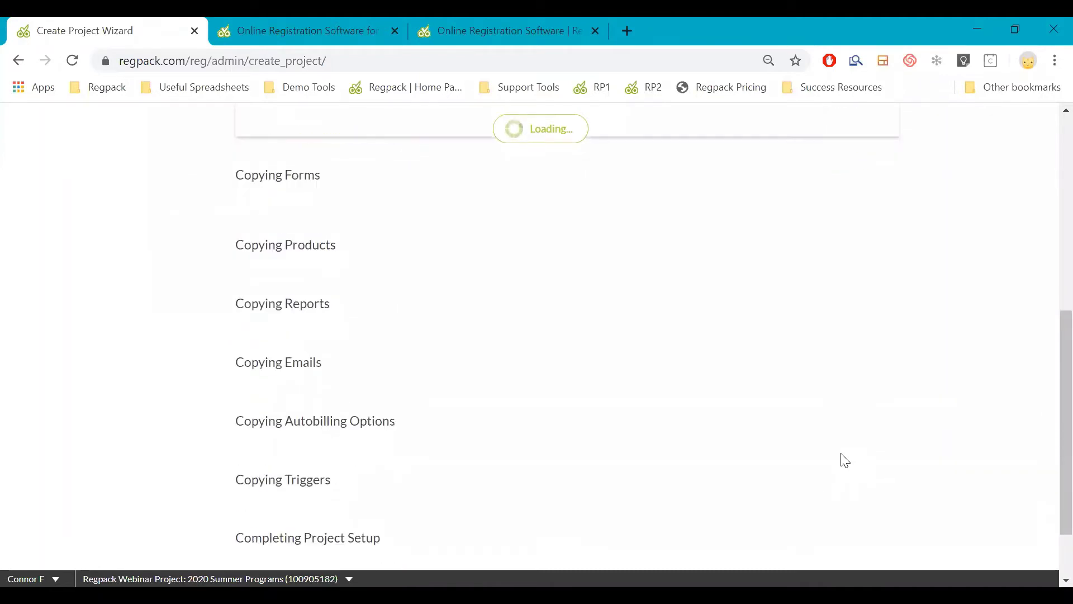
scroll(845, 459, up, 3)
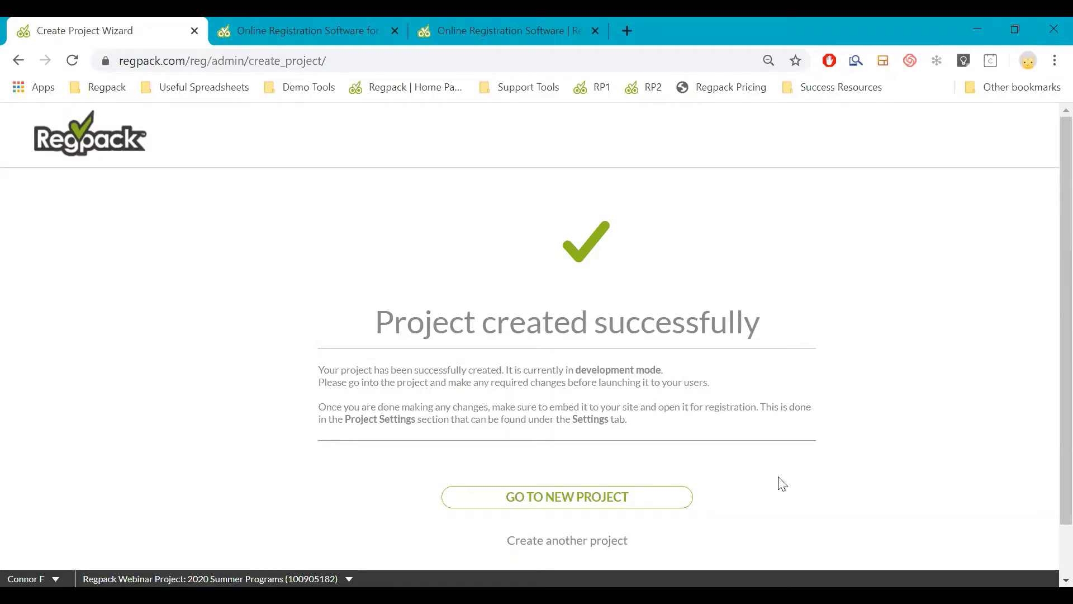
Step: Go to the newly created project and open its product management
scroll(685, 484, down, 1)
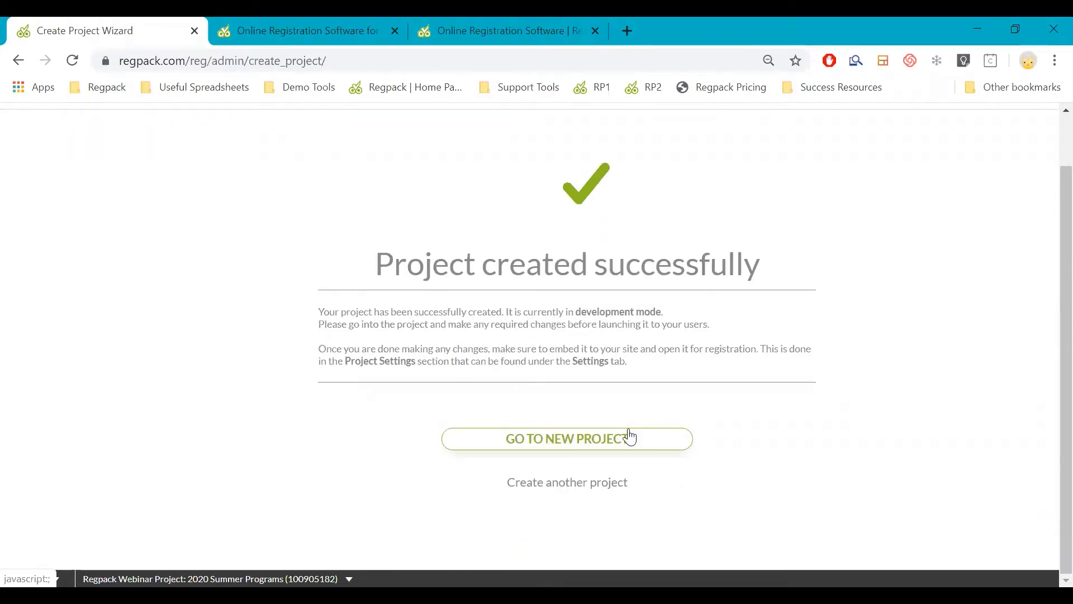
click(629, 437)
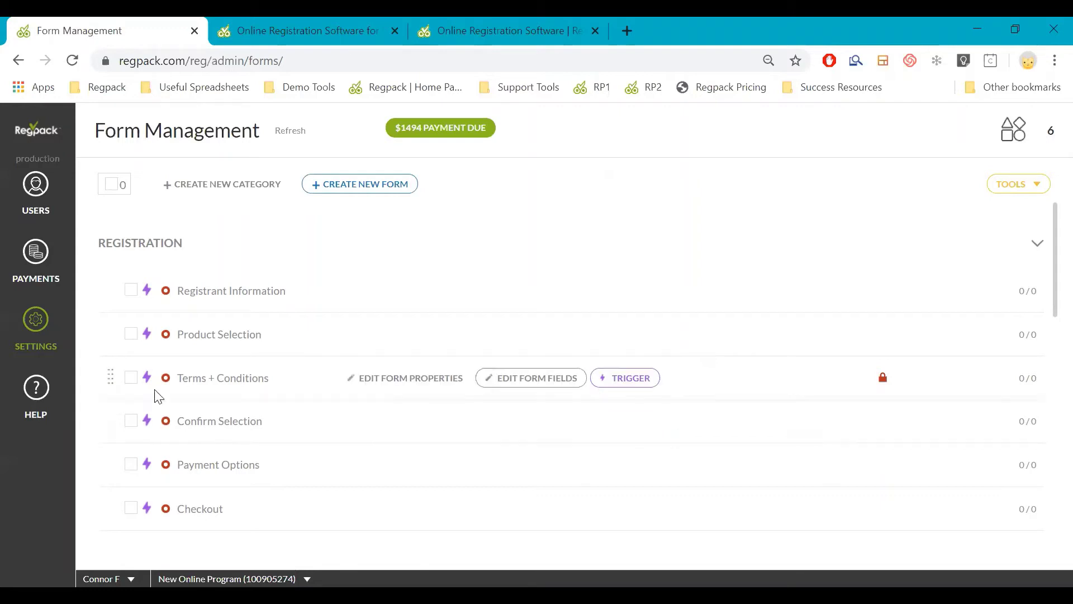
mouse_move(69, 336)
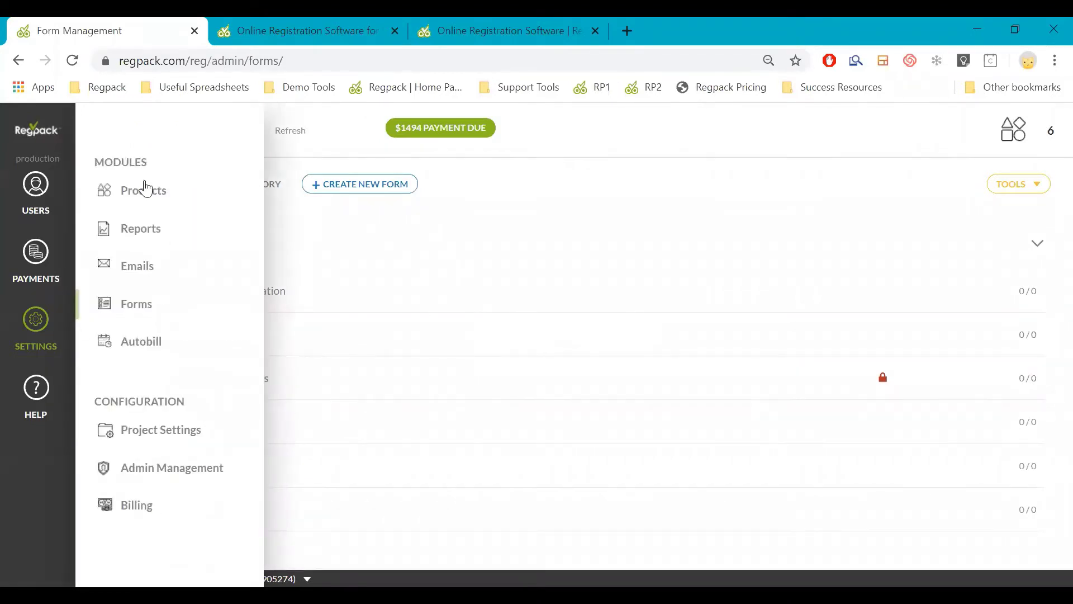
click(147, 191)
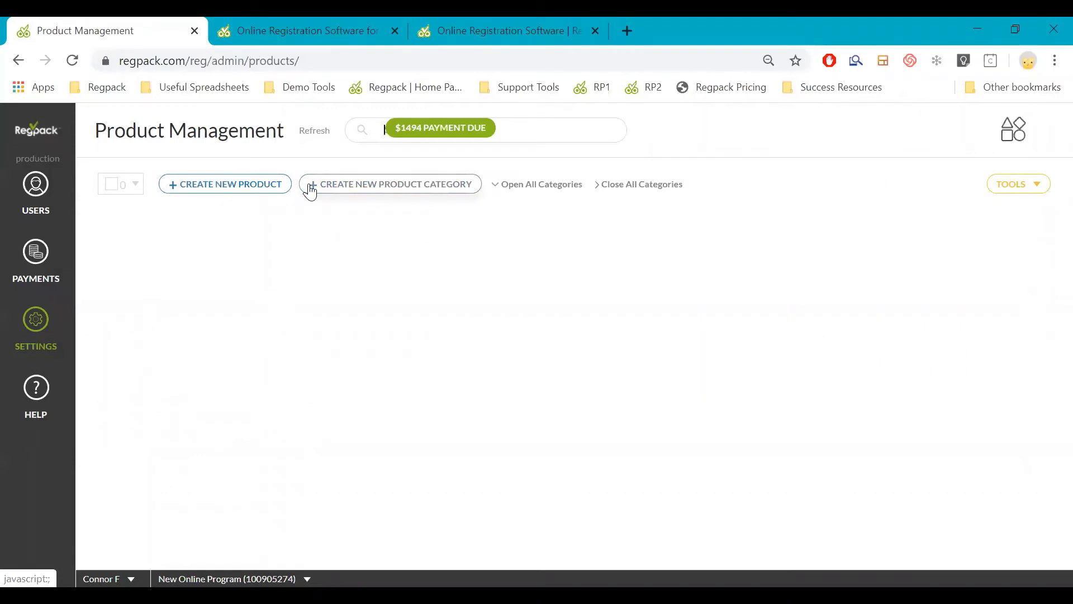
Step: Create a product category named Main Course and look over its editable settings without changing them
click(380, 190)
click(617, 219)
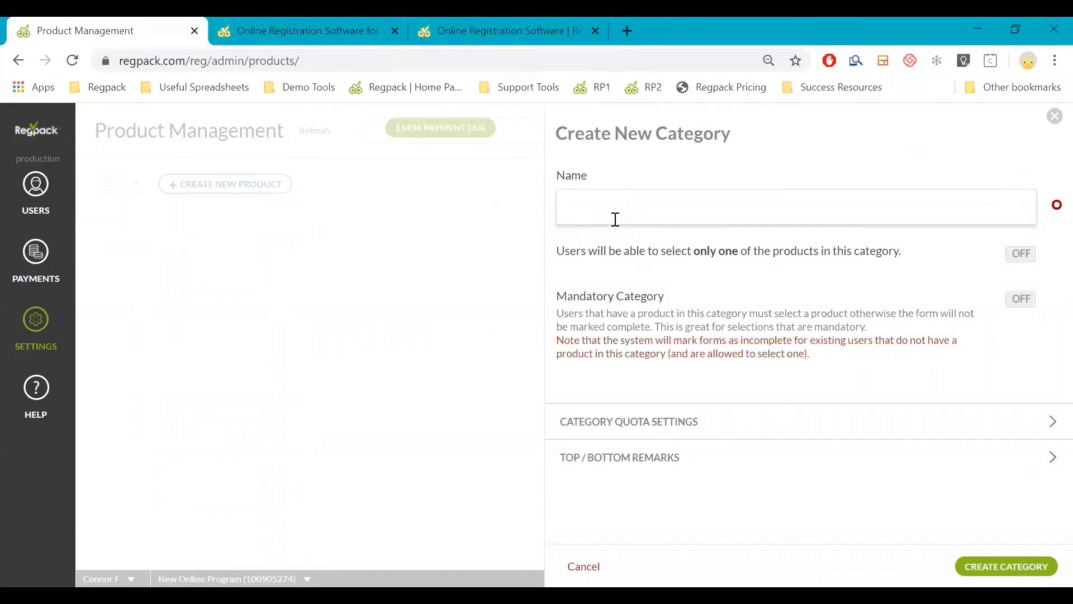
text(Main Course)
click(1024, 541)
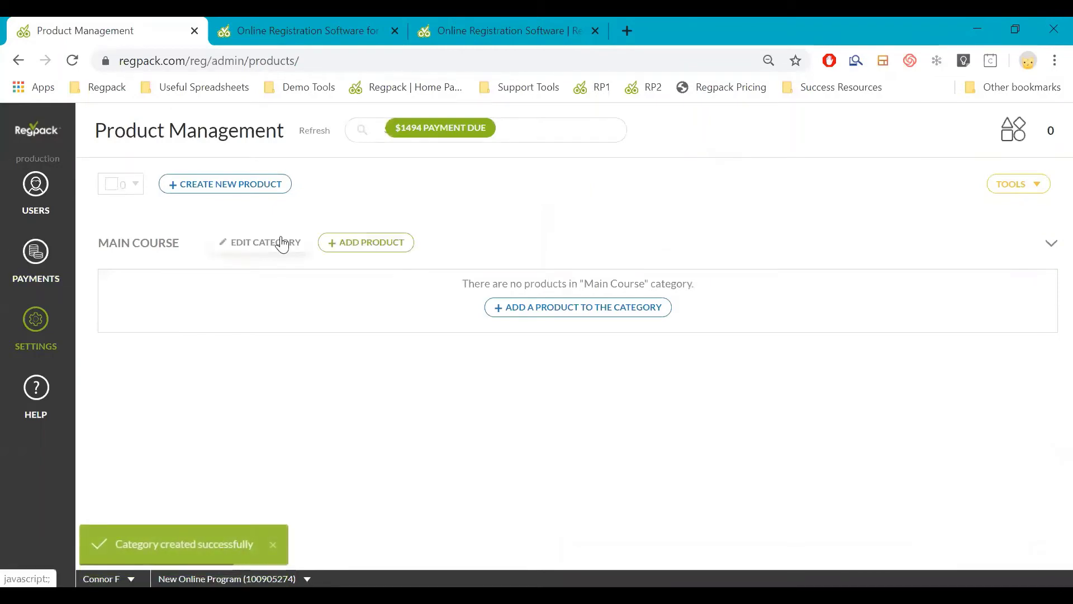
click(282, 244)
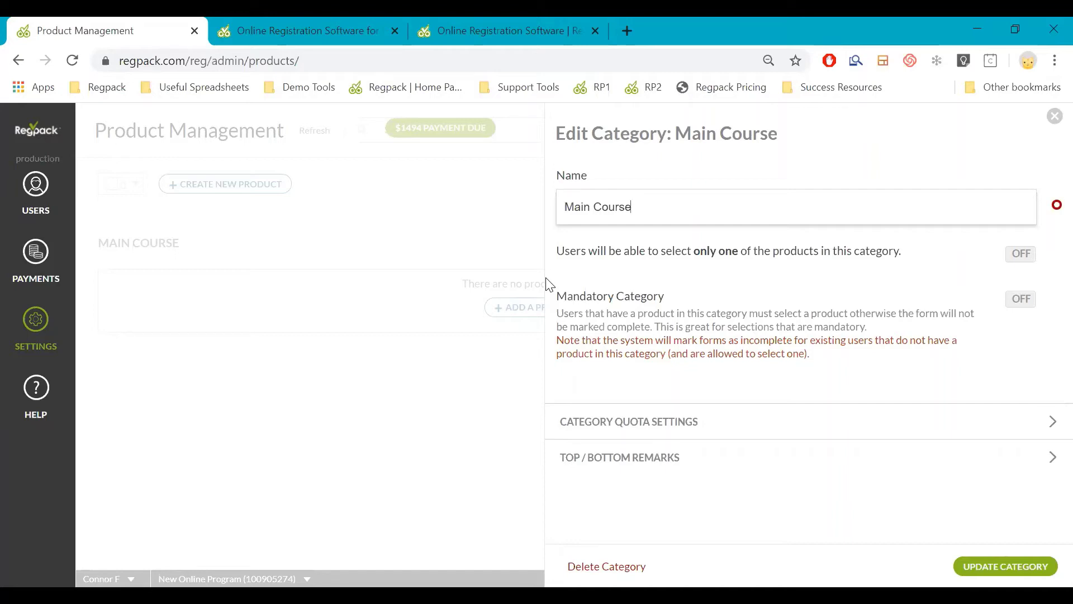
click(402, 232)
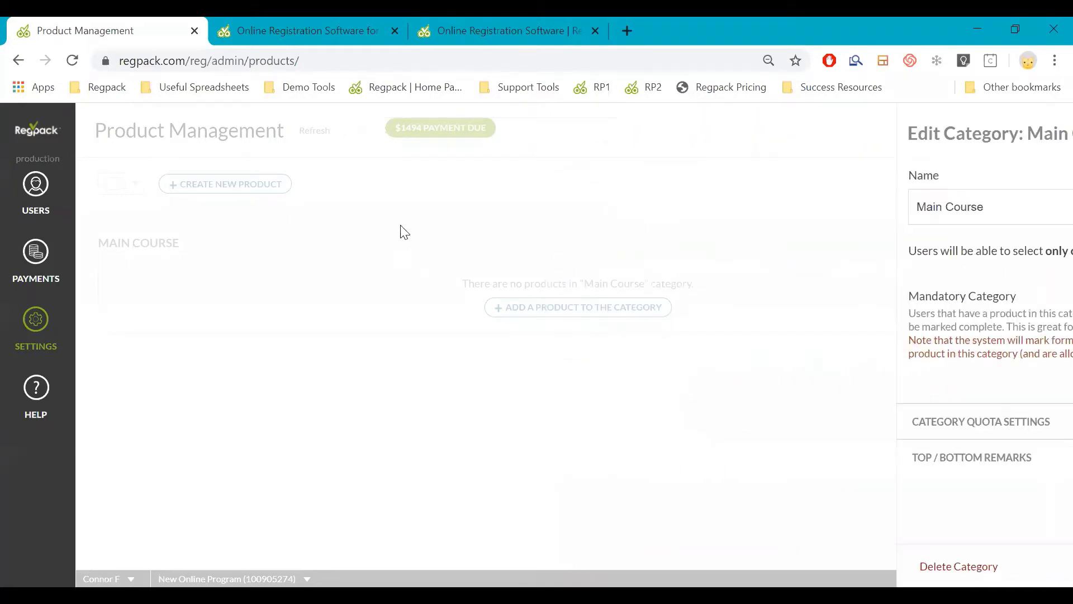
Step: Start a new product in the Main Course category and review the available product types
click(588, 313)
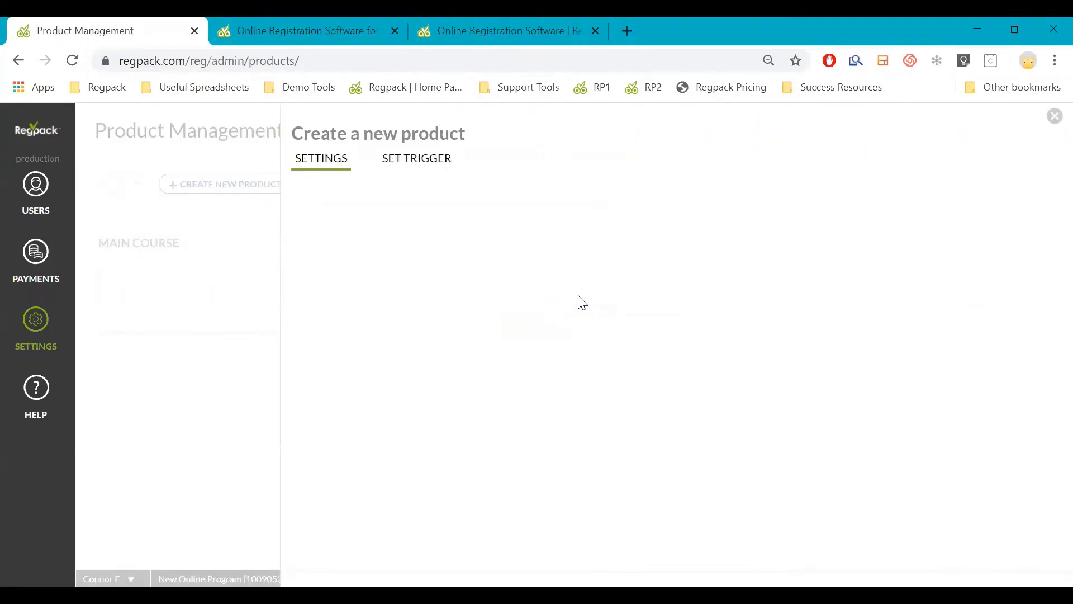
scroll(555, 315, down, 2)
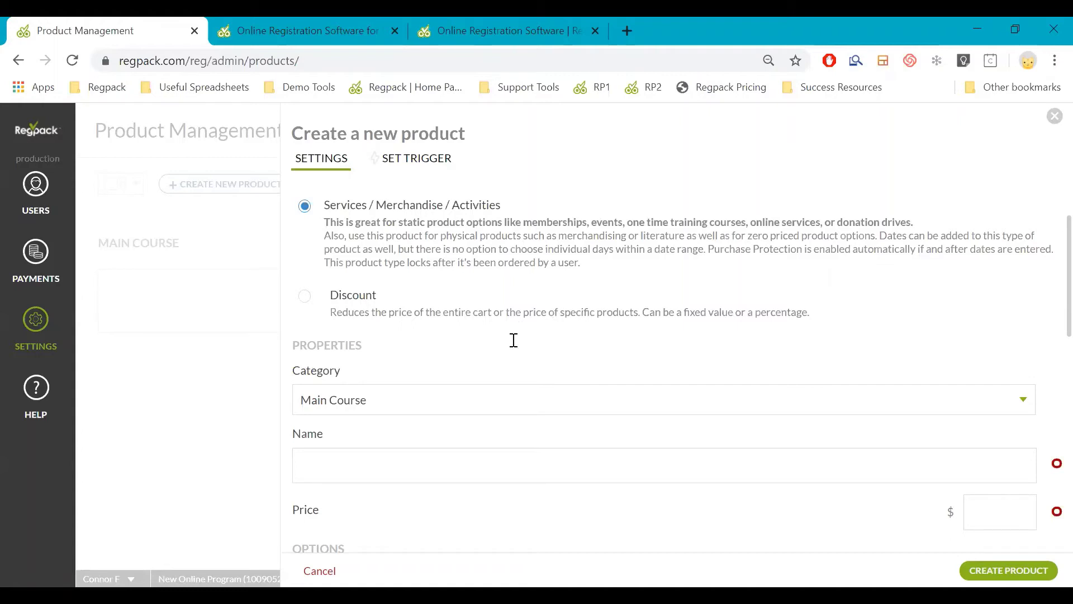
scroll(512, 339, up, 2)
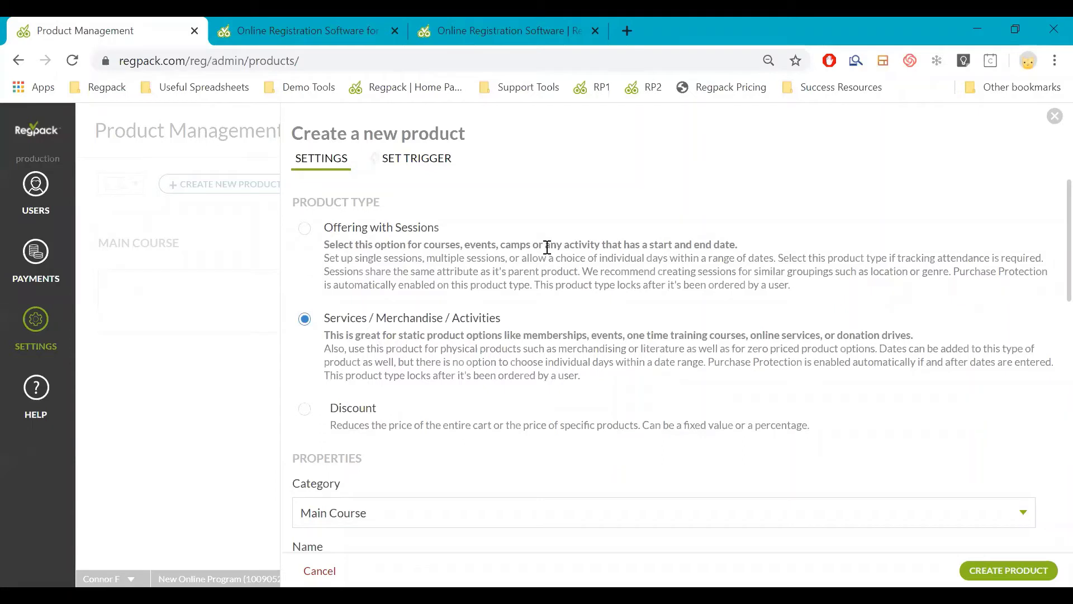
scroll(553, 335, down, 2)
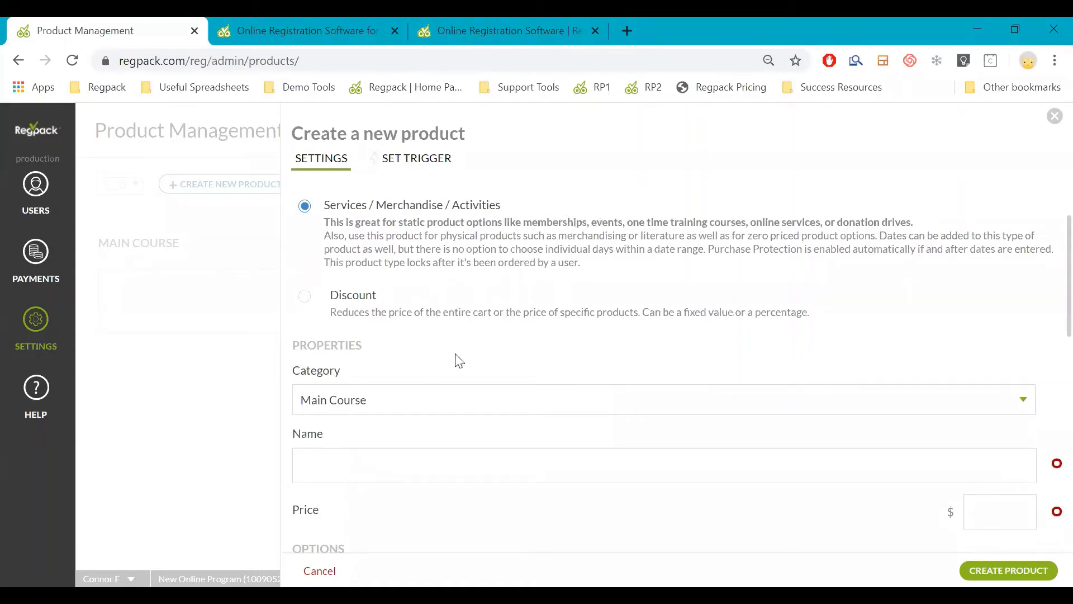
Step: Name the new product Online Program course and set its price to $250
click(409, 464)
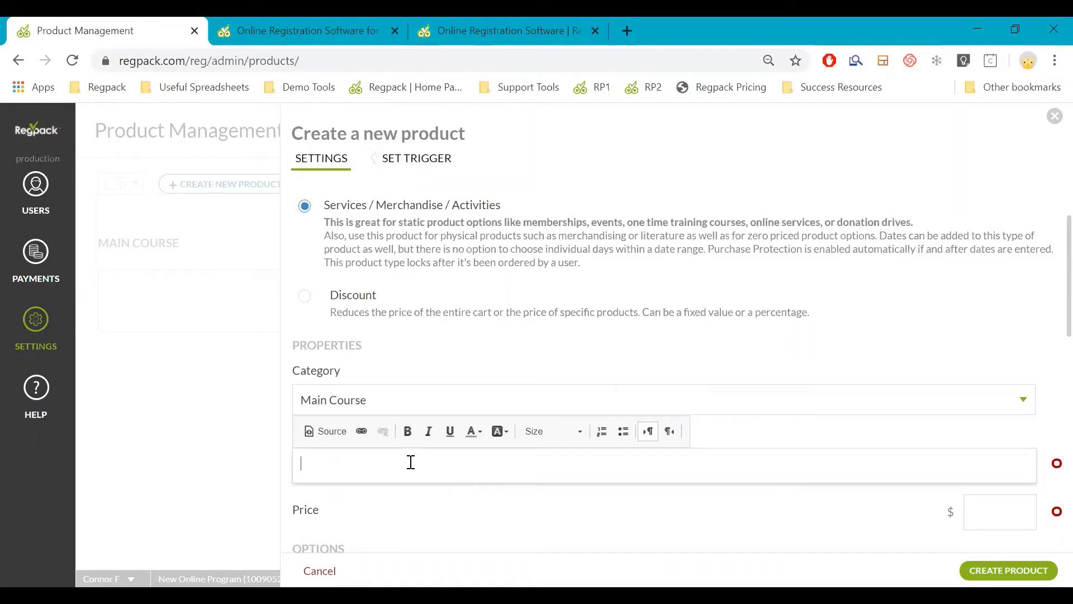
text(Online)
key(BackSpace)
key(BackSpace)
key(BackSpace)
key(BackSpace)
text(line Program course)
click(1014, 510)
text(2)
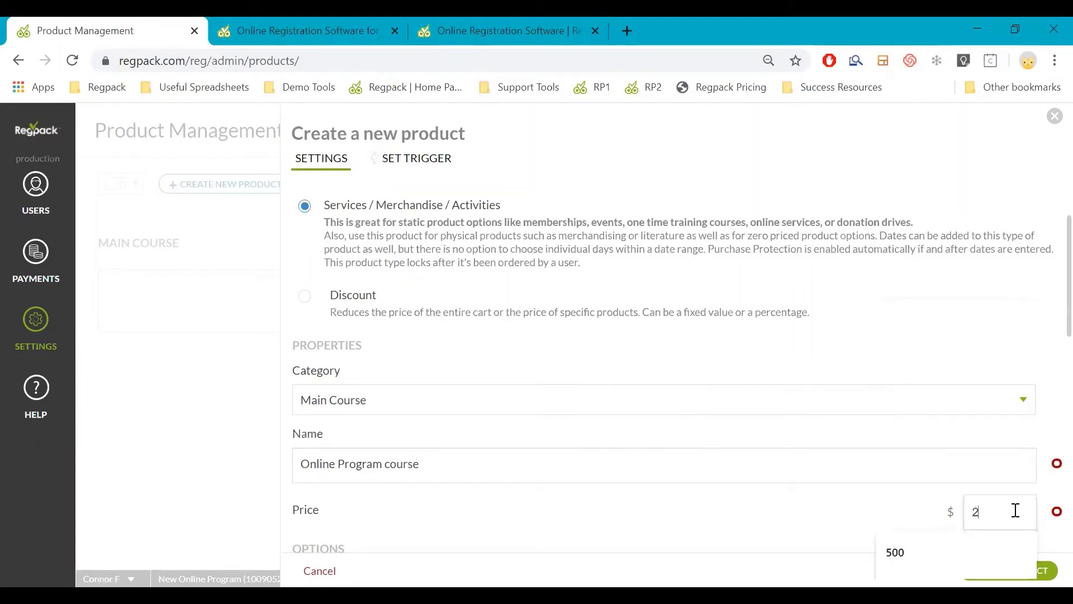
text(50)
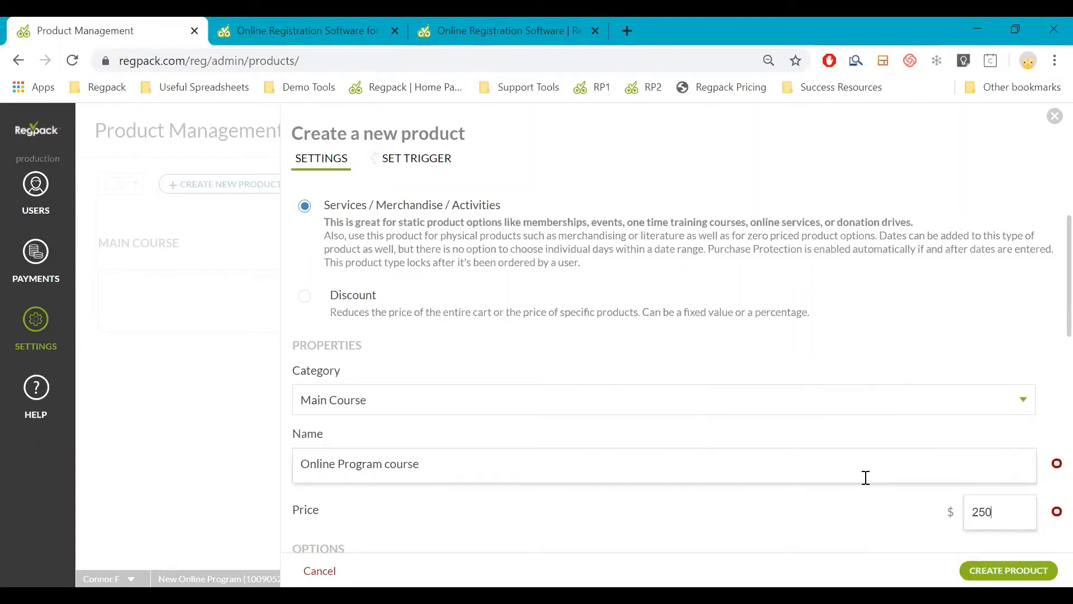
Step: Review the new product's type, properties, ordering and visibility options without changing them
scroll(866, 470, down, 4)
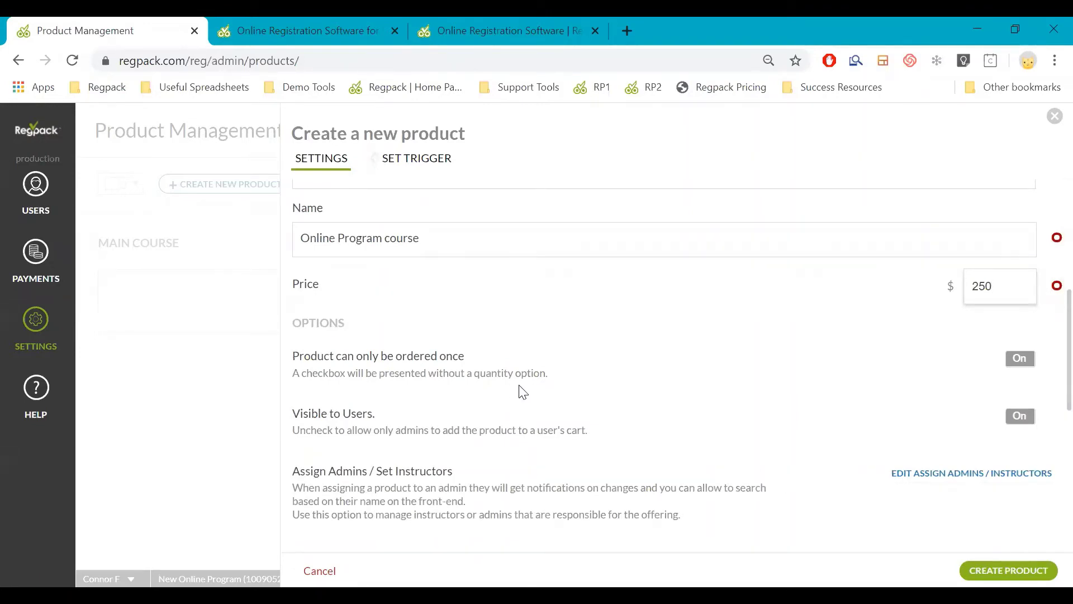
scroll(366, 332, up, 2)
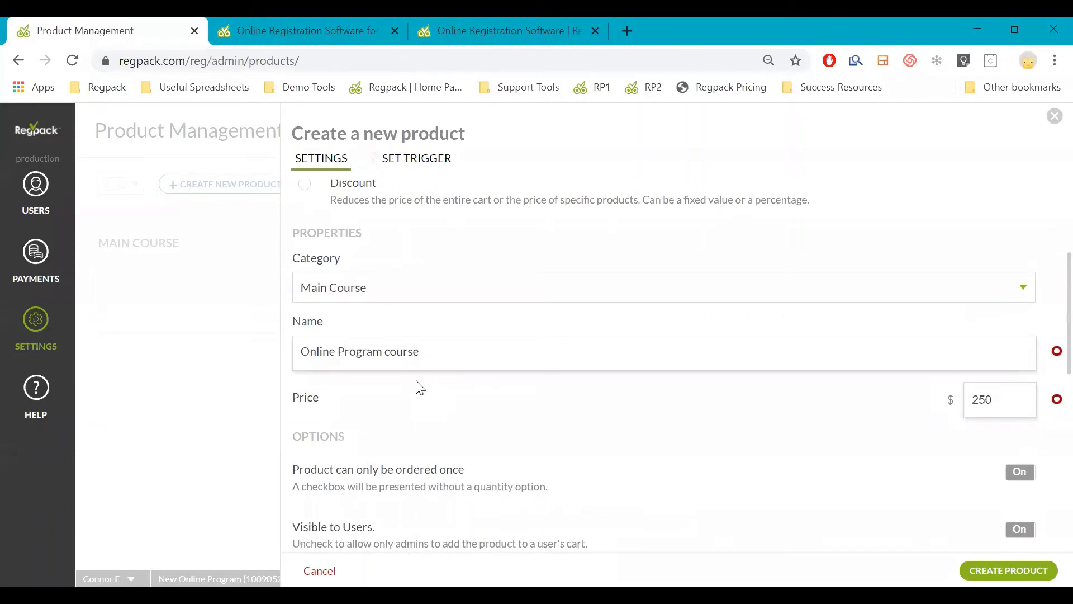
scroll(416, 387, down, 2)
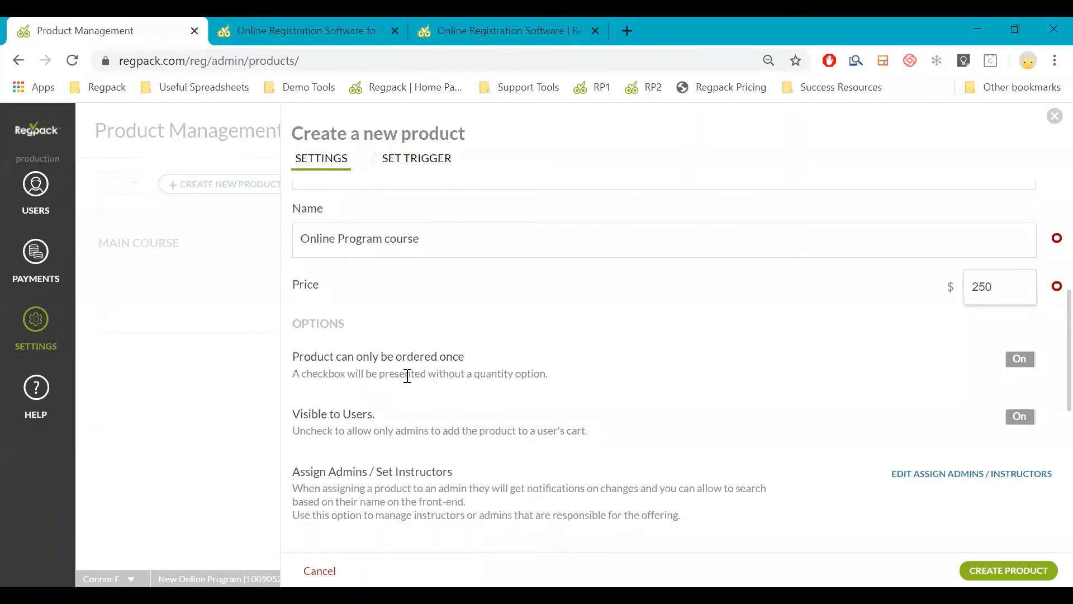
scroll(414, 382, up, 4)
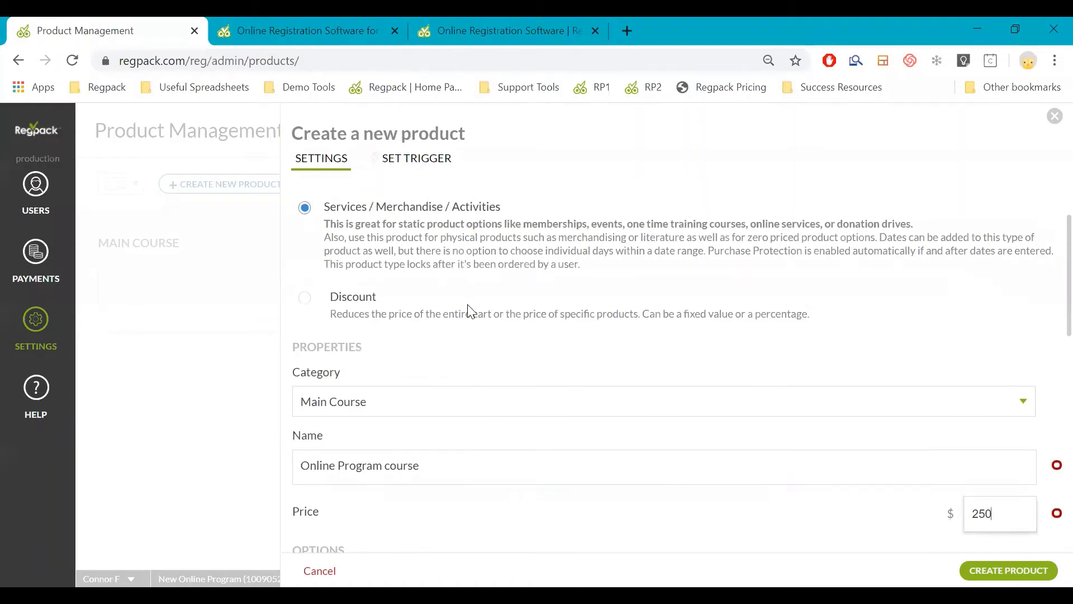
scroll(469, 311, down, 4)
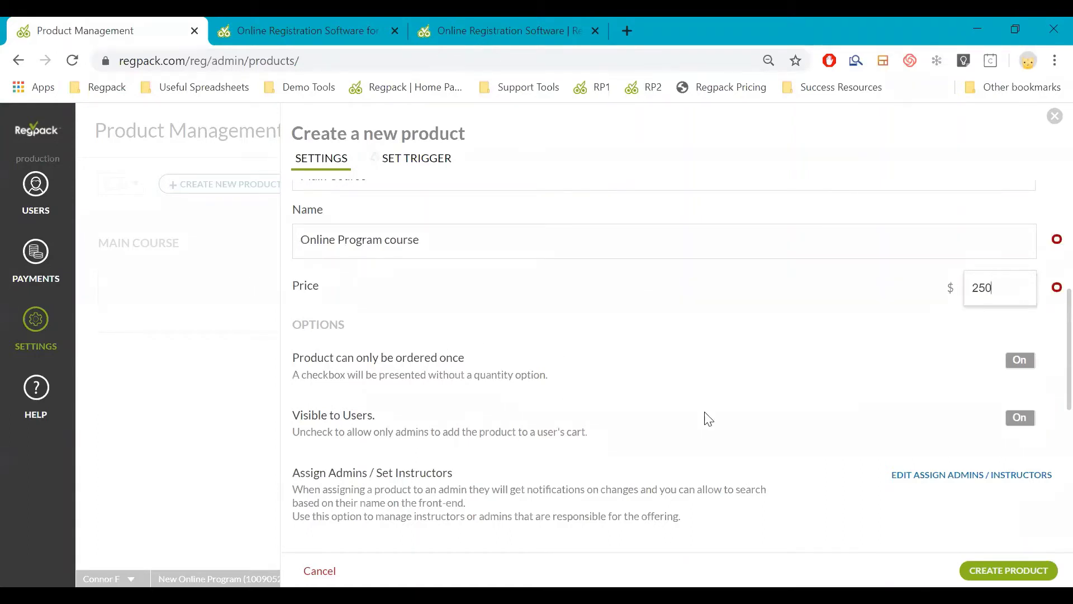
scroll(850, 448, up, 2)
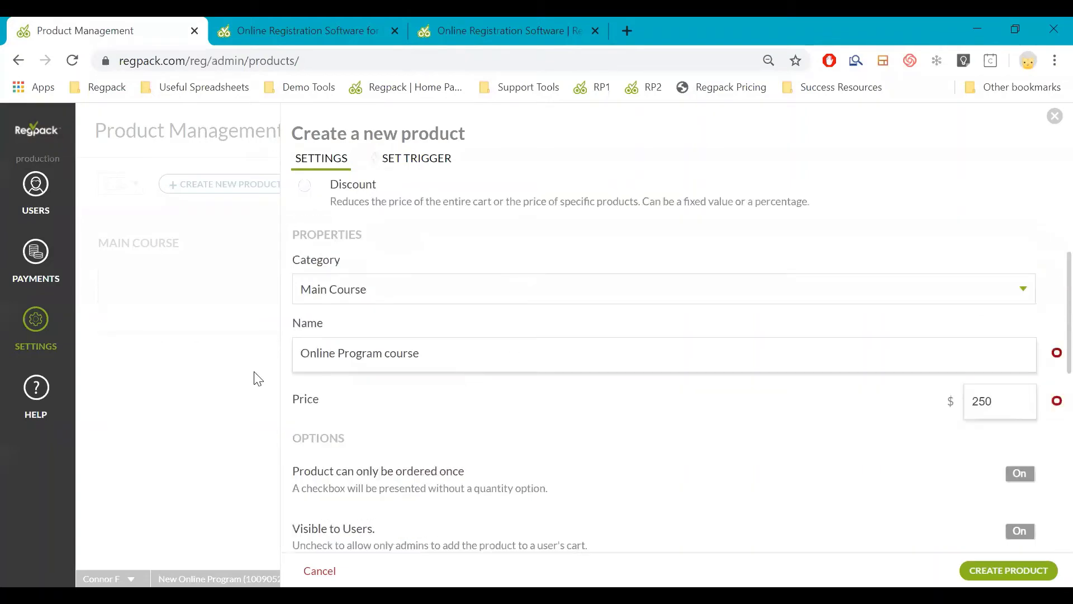
scroll(487, 391, up, 2)
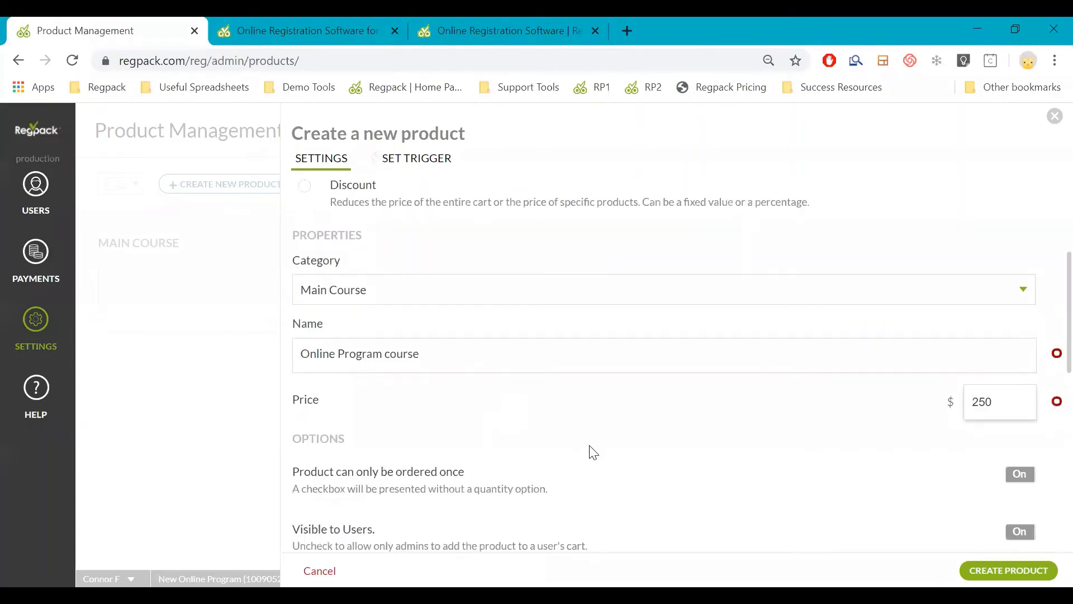
Step: Set the product's activity dates to start on April 14, 2020 and end on April 18, 2020
scroll(589, 448, down, 6)
click(911, 499)
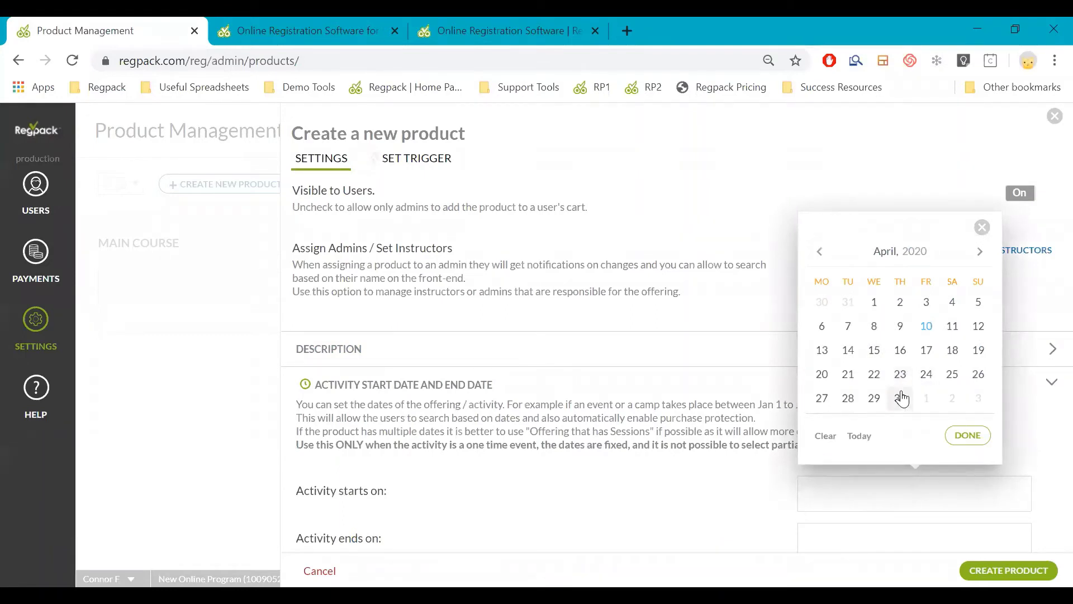
click(855, 355)
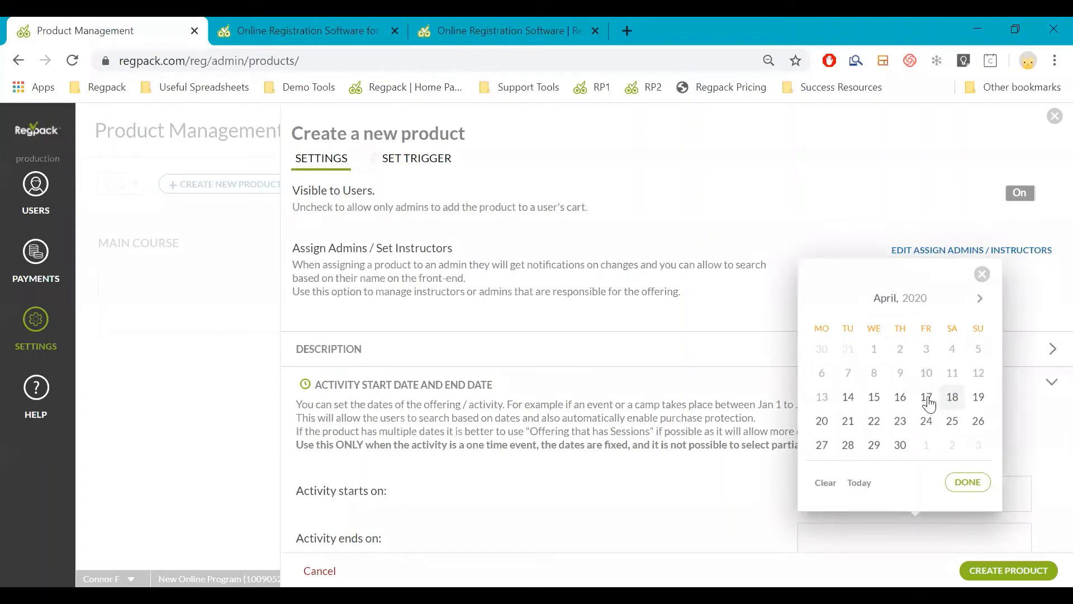
click(951, 398)
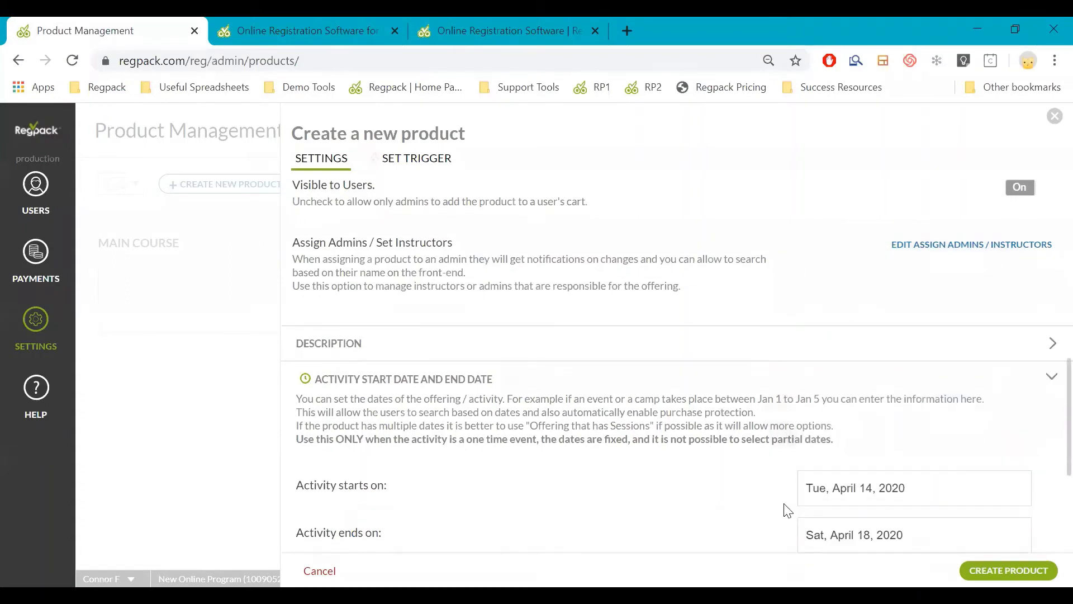
Step: Try out the Allow Waitlist option in the product's quota settings, look at its button text choices, and switch it back off
scroll(805, 508, down, 2)
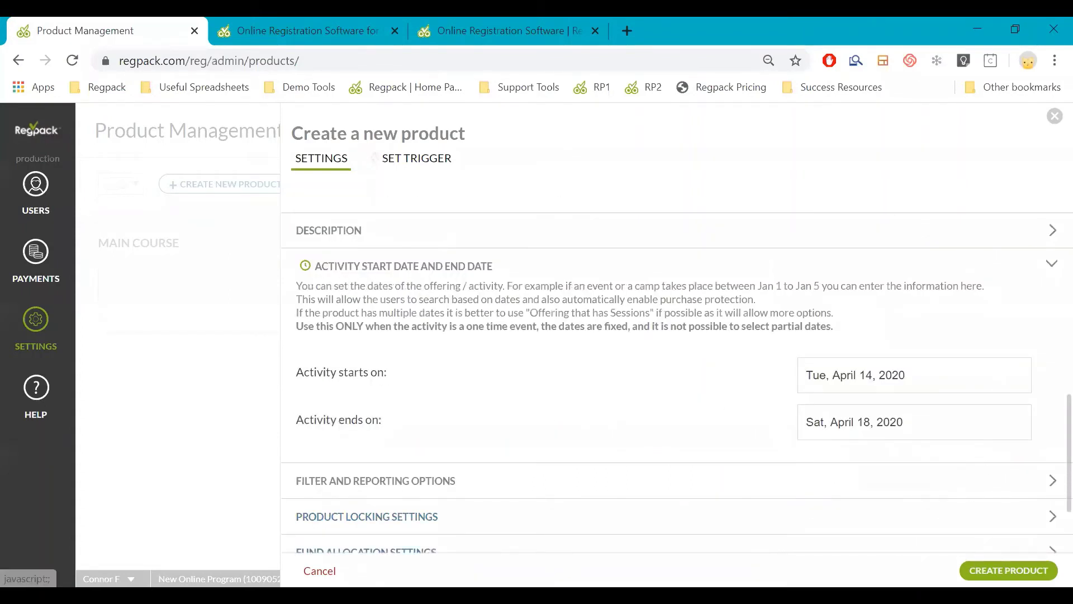
scroll(647, 522, down, 2)
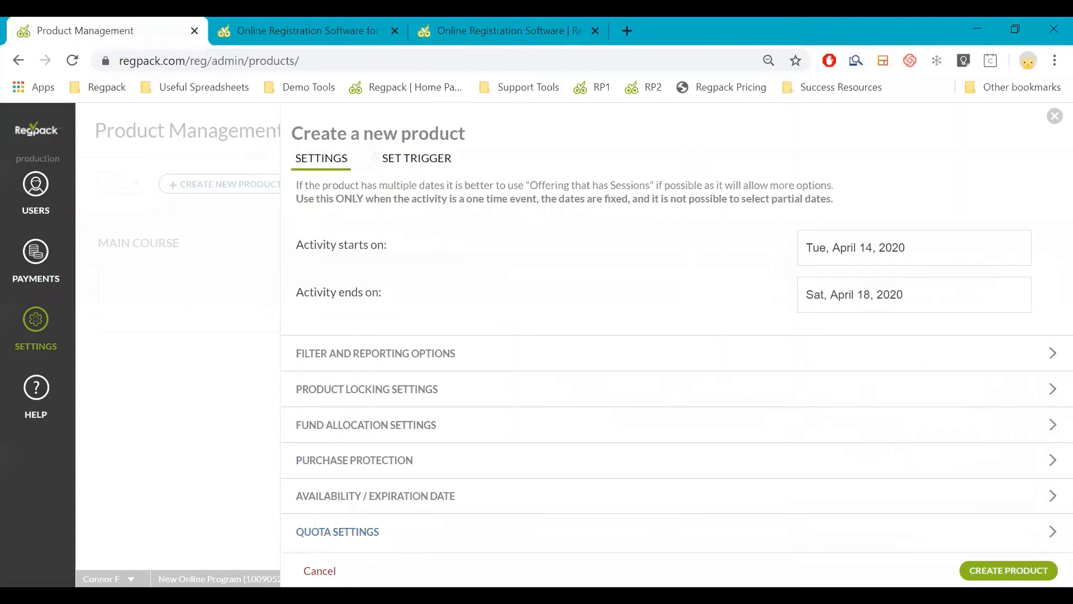
click(966, 542)
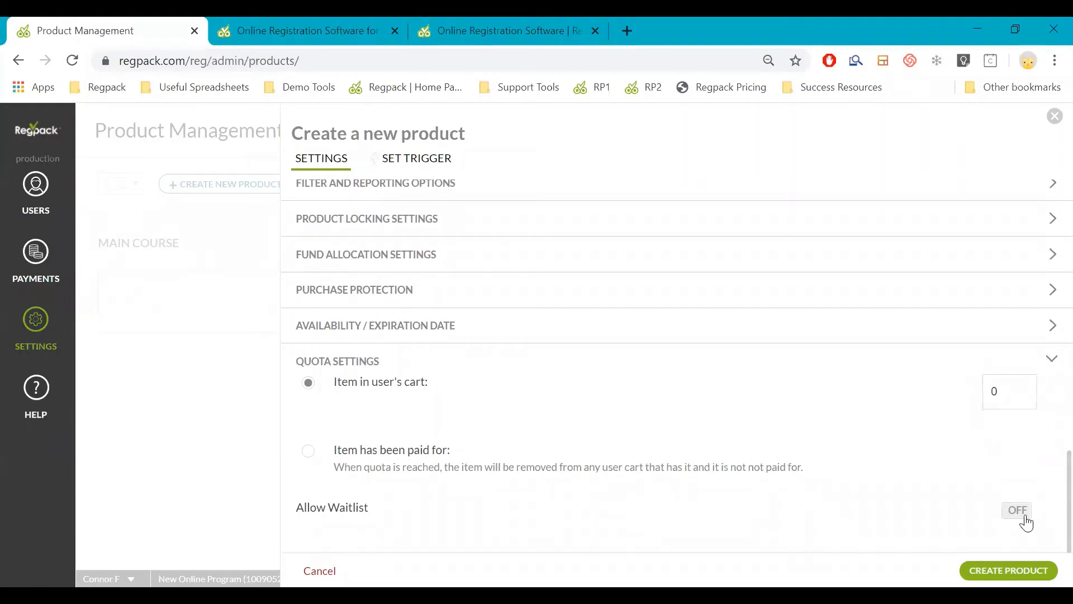
click(1026, 519)
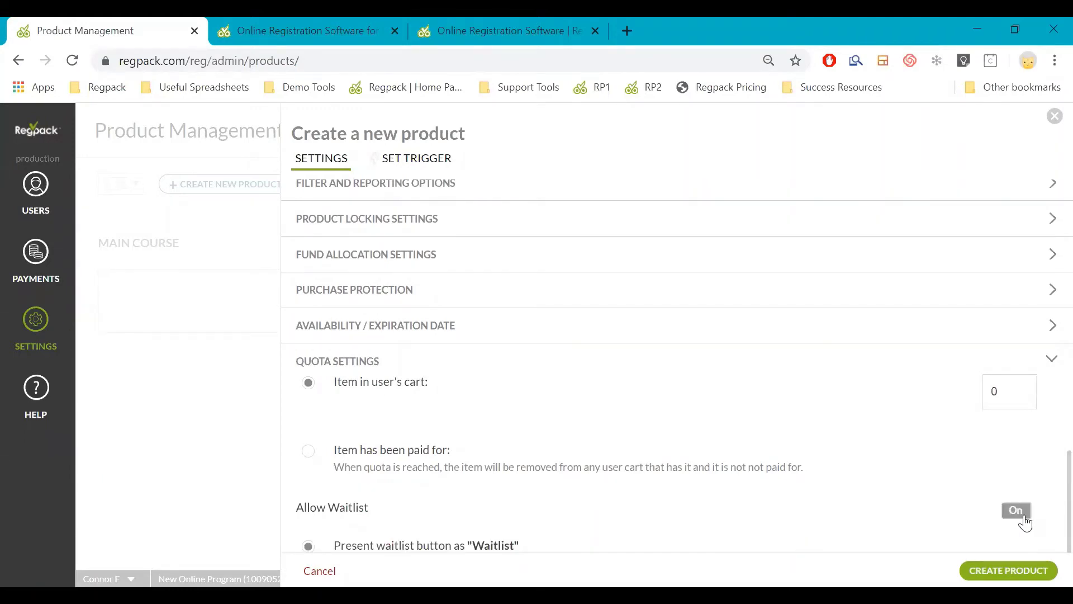
scroll(1027, 520, down, 2)
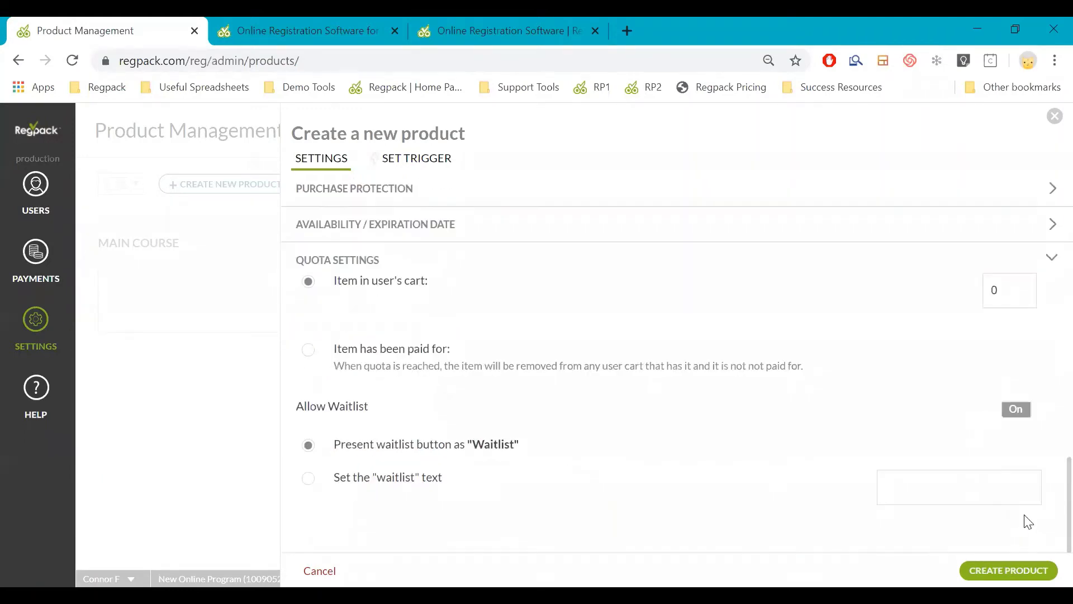
click(1014, 410)
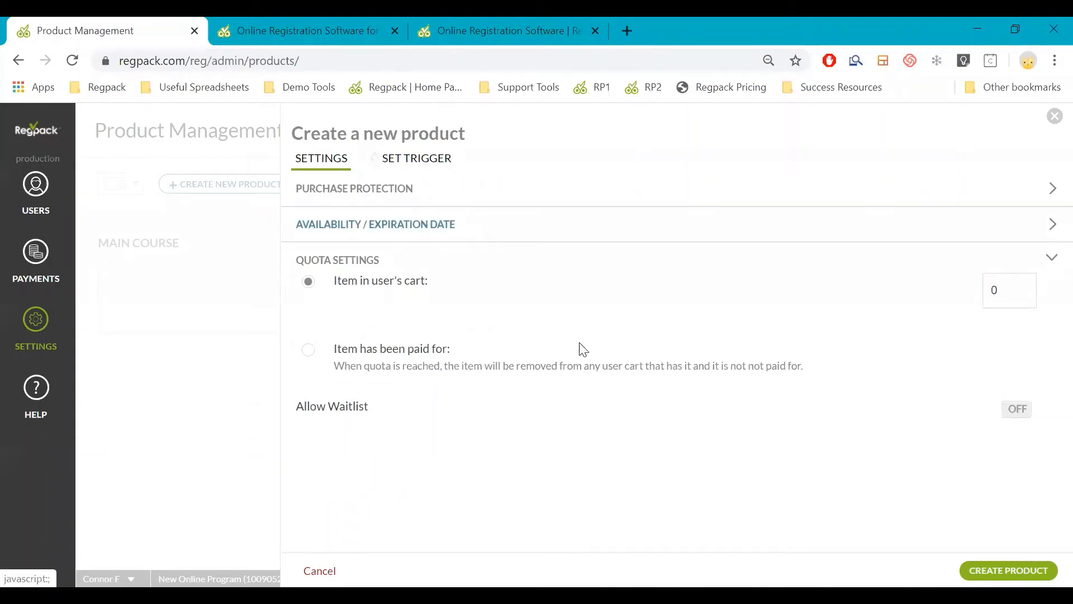
Step: Collapse the quota settings and create the Online Program course product twice in the Main Course category
click(1028, 257)
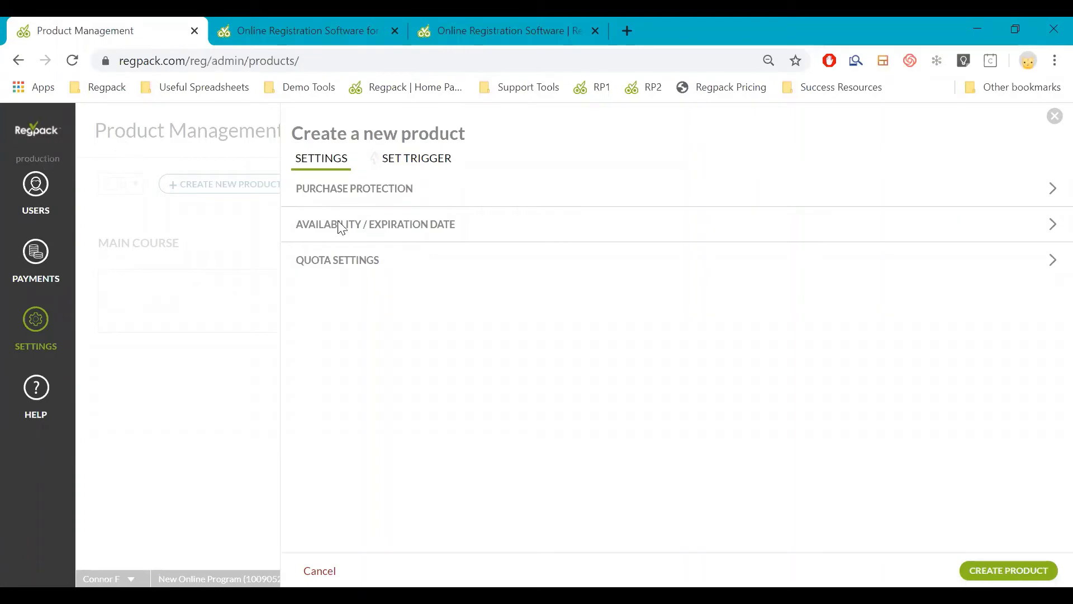
scroll(345, 263, up, 10)
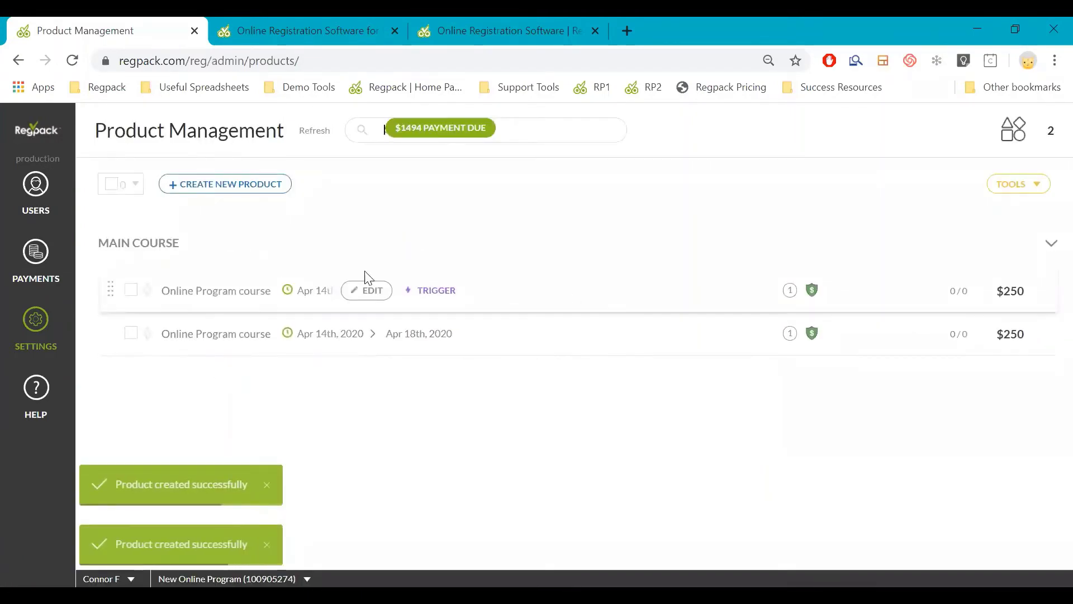
mouse_move(226, 250)
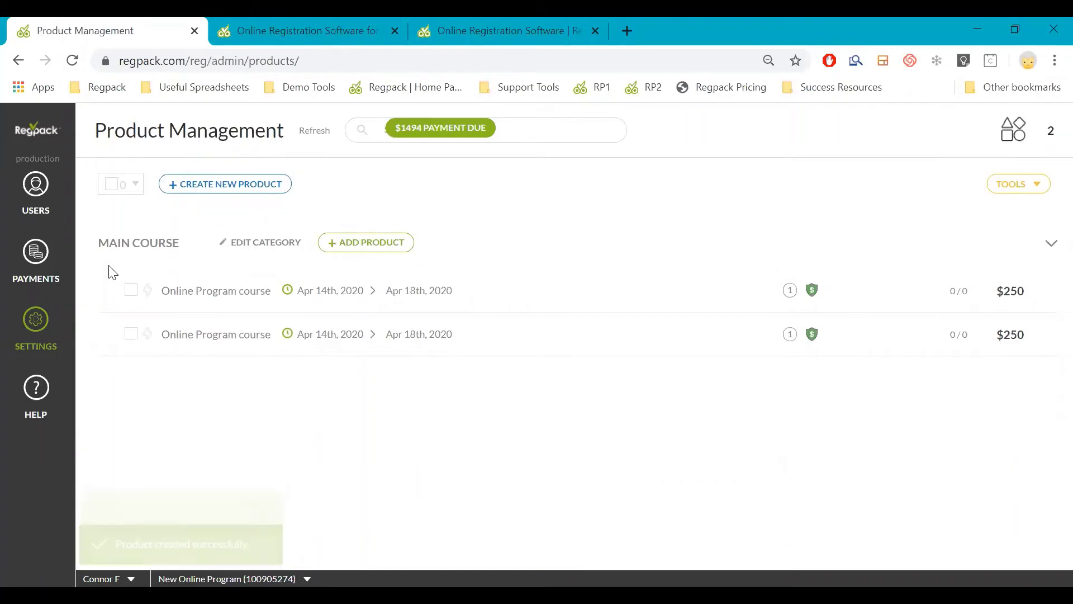
Step: Change the second Online Program course's activity dates to April 20 through April 24, 2020, and update the product
mouse_move(357, 340)
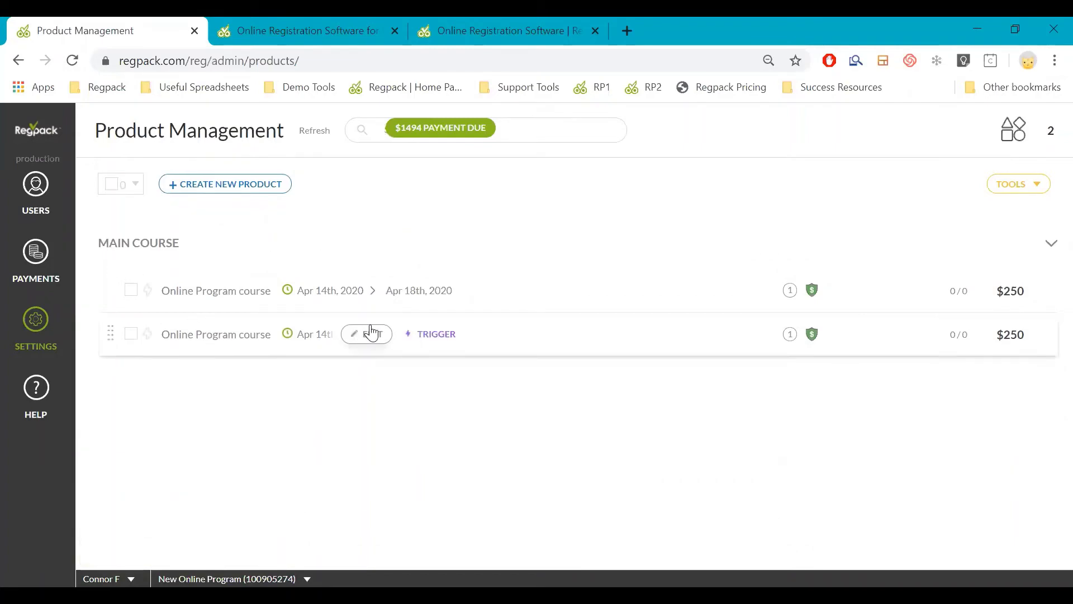
click(366, 336)
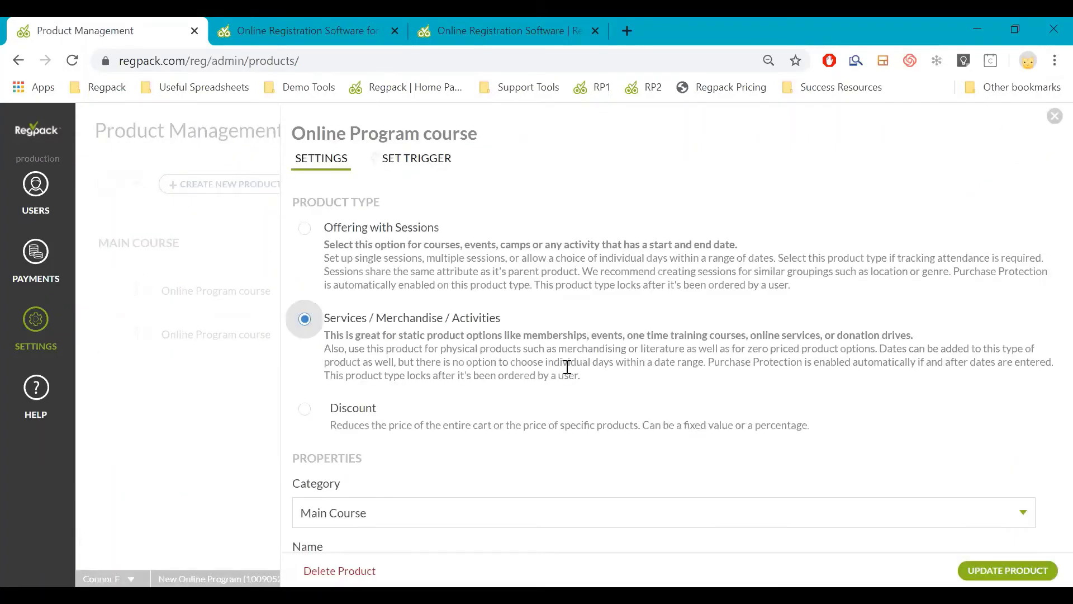
scroll(575, 371, down, 12)
click(810, 369)
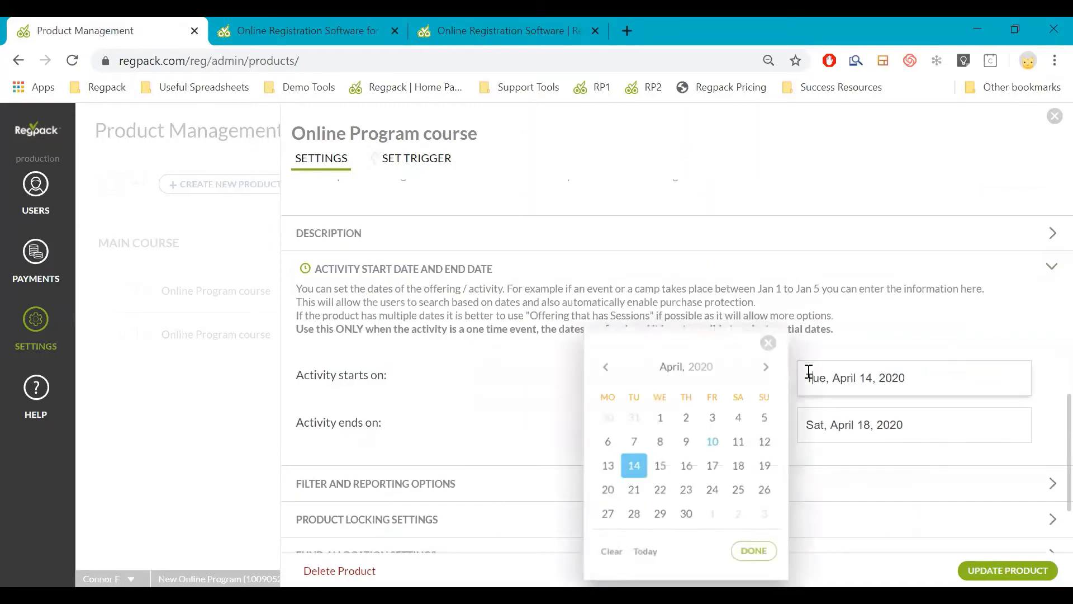
click(610, 491)
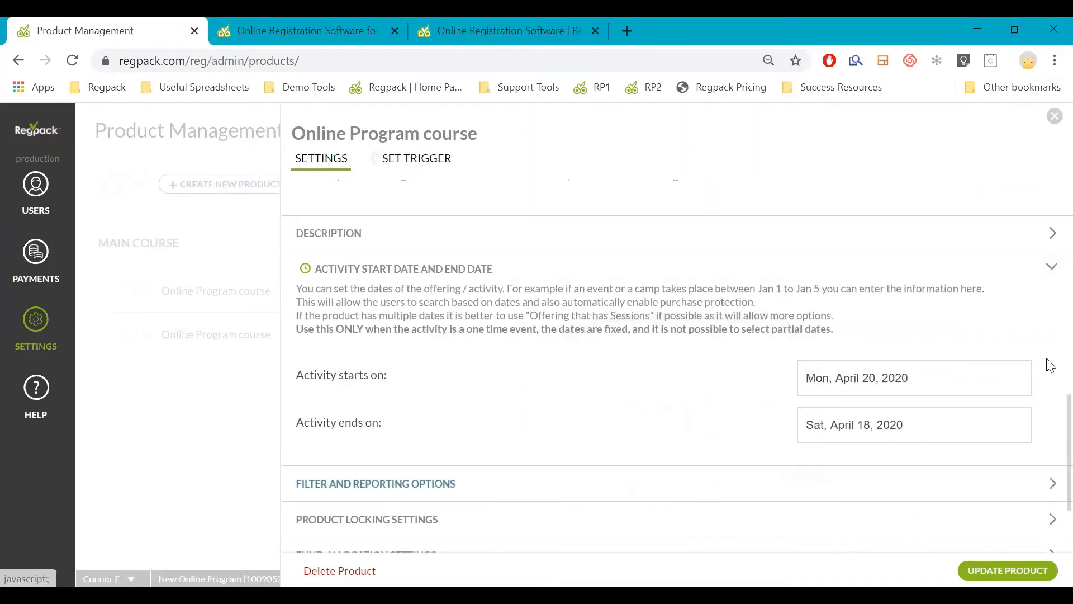
click(898, 424)
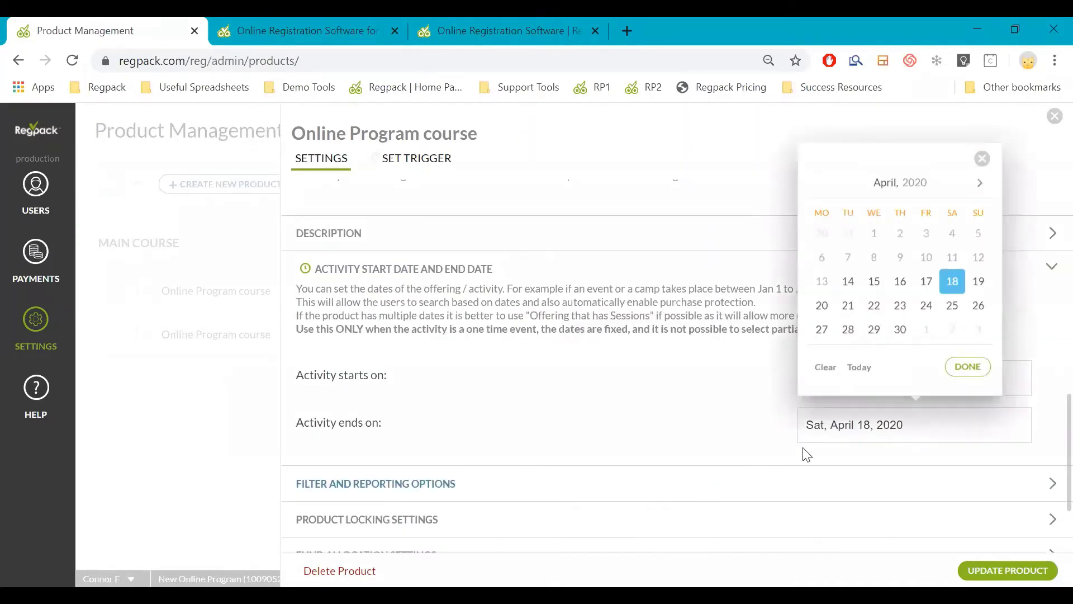
click(923, 323)
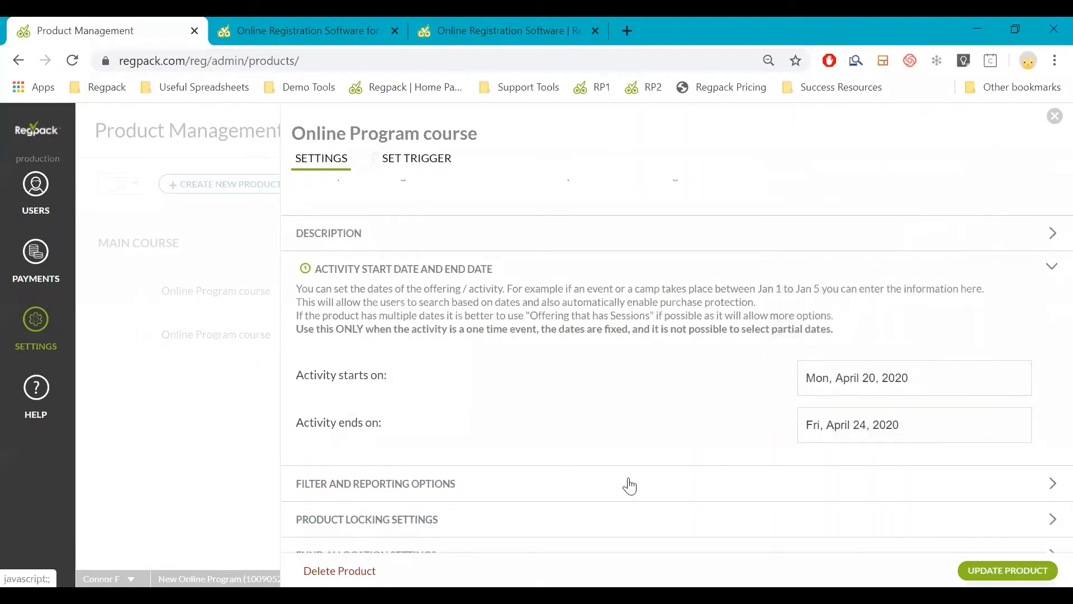
click(151, 414)
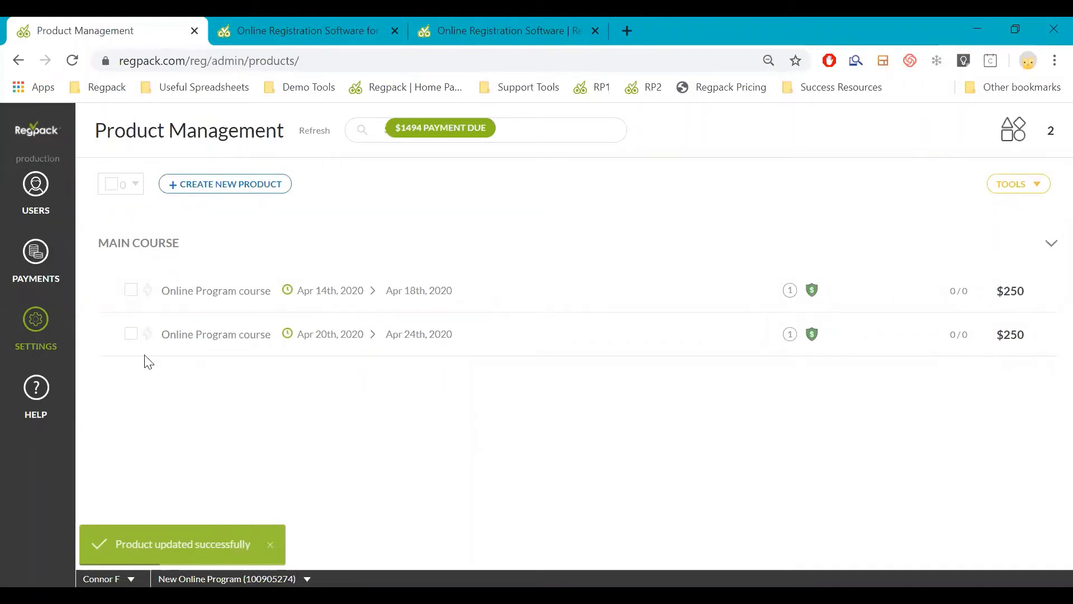
Step: Go to email management and look through the manual emails and system notifications supplied with the project
mouse_move(64, 343)
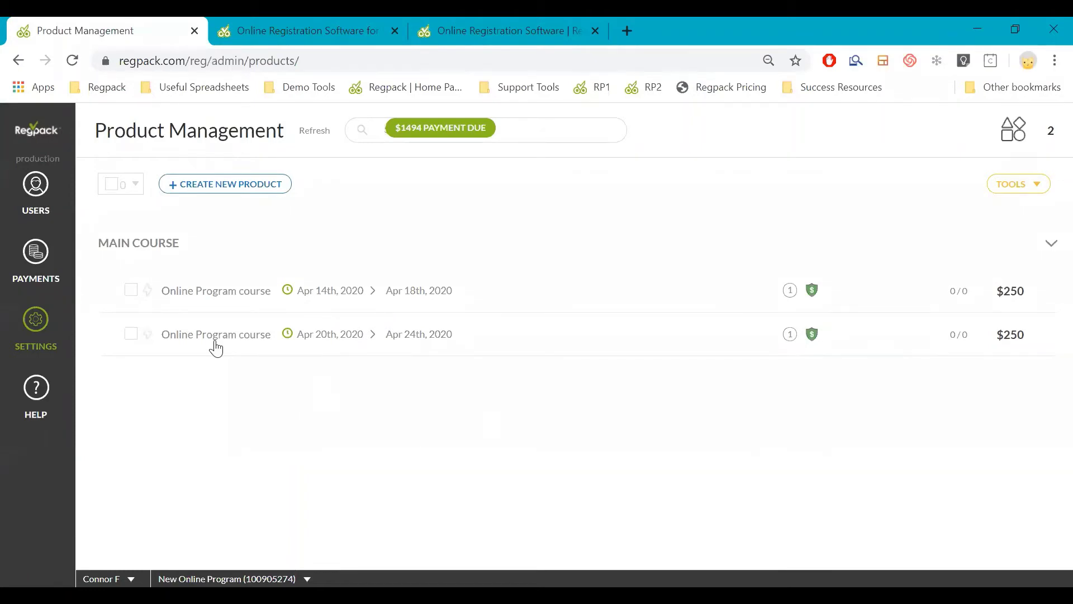
mouse_move(37, 319)
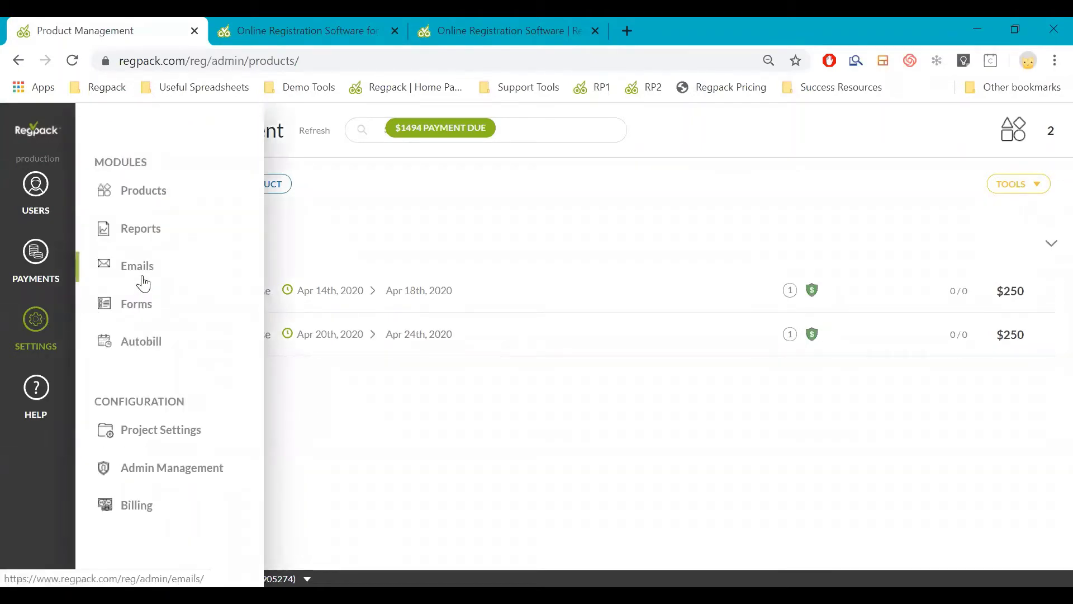
click(145, 273)
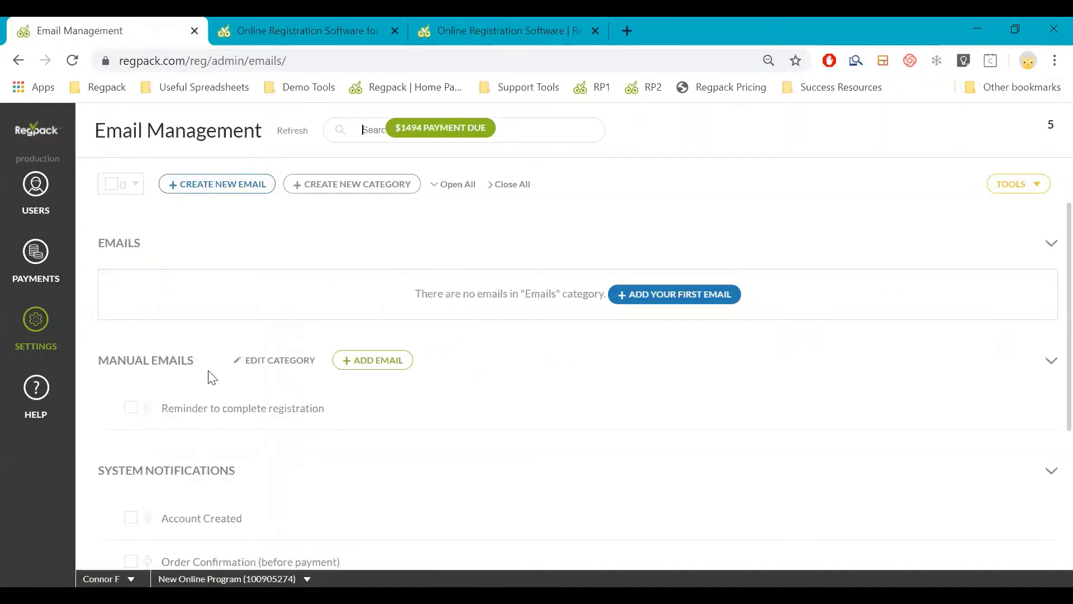
scroll(211, 378, down, 2)
scroll(200, 406, up, 2)
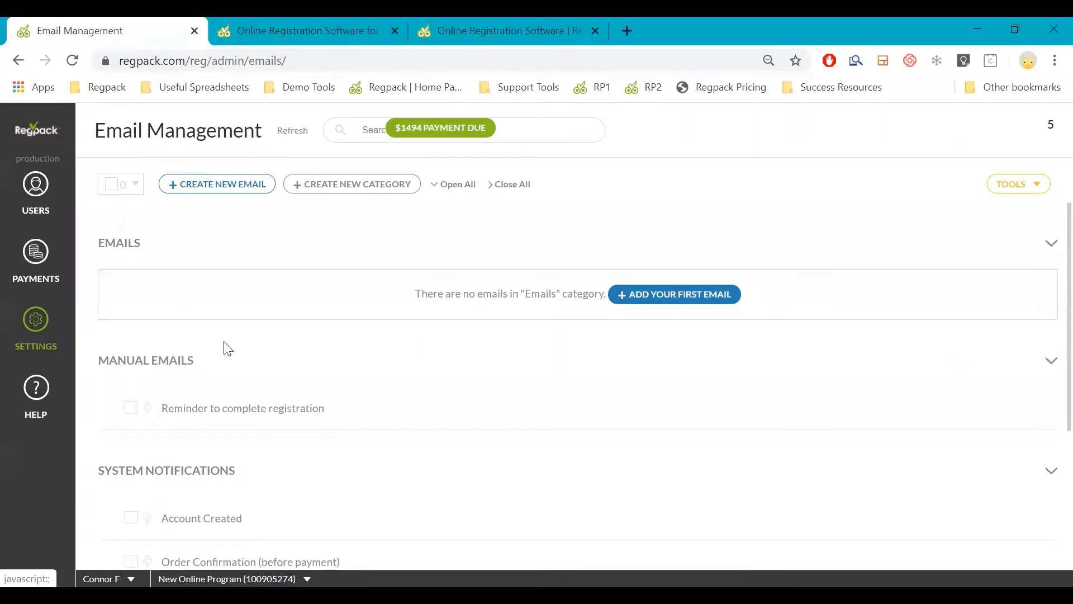
scroll(263, 380, down, 2)
scroll(268, 374, down, 2)
scroll(258, 359, up, 2)
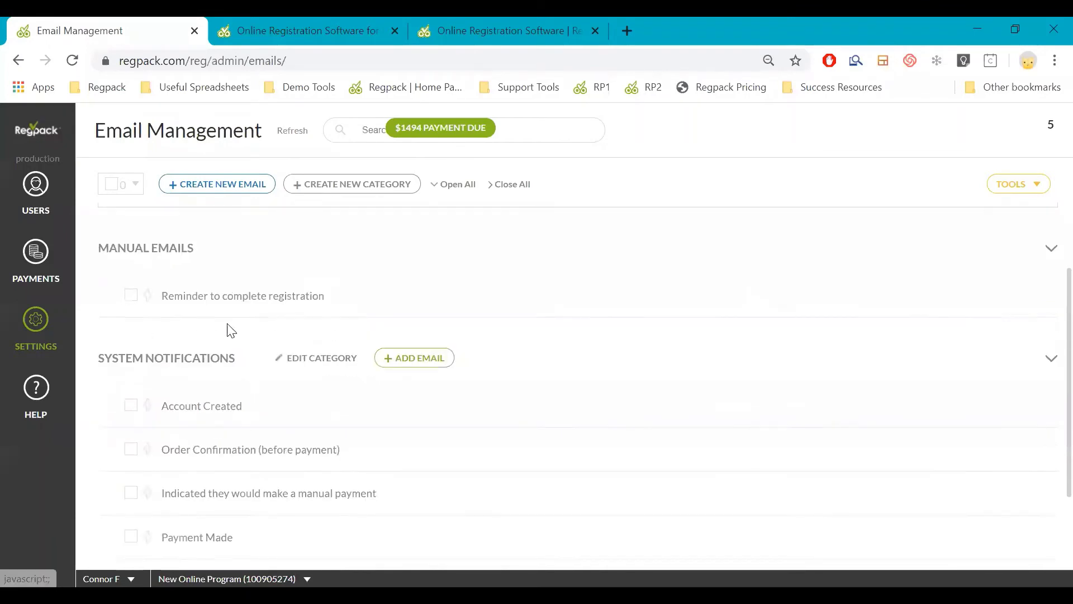
scroll(268, 374, up, 2)
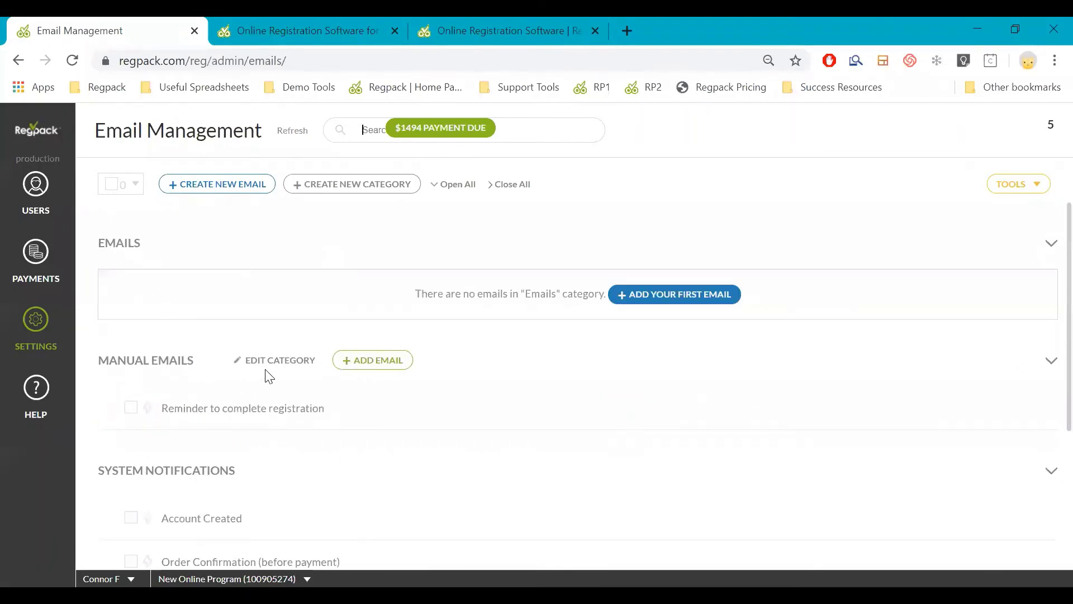
scroll(341, 324, down, 4)
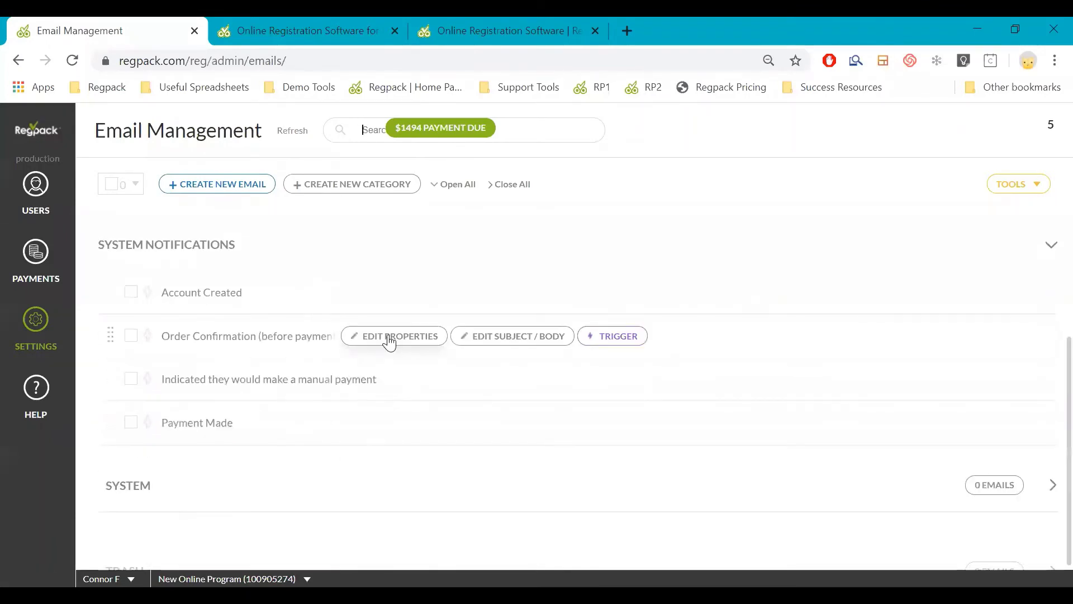
scroll(388, 337, up, 4)
Step: Create a new email named "Classroom Link" in the Emails category
click(694, 293)
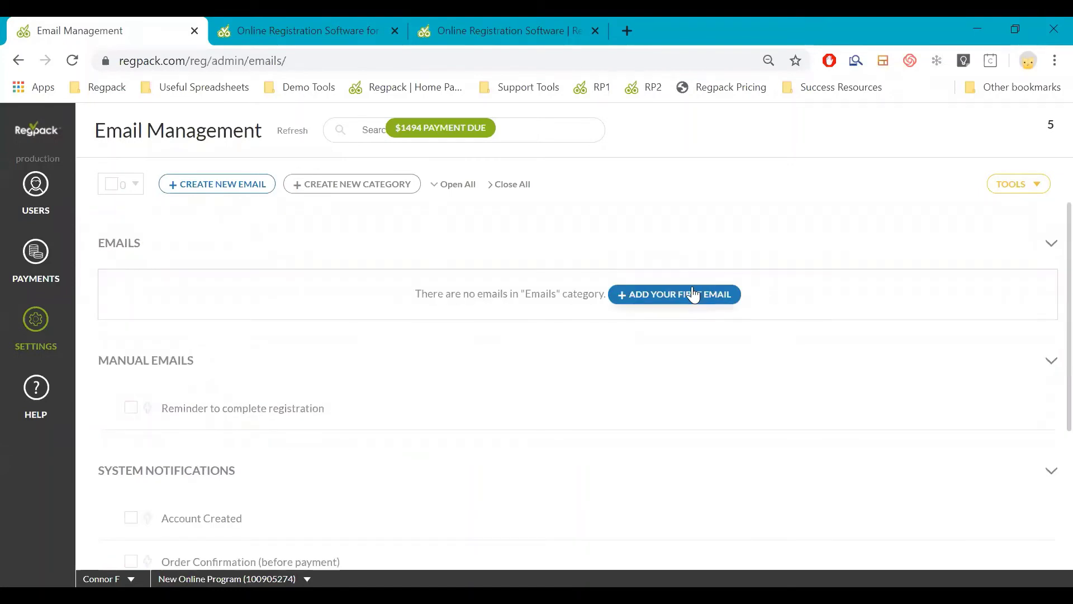
click(580, 300)
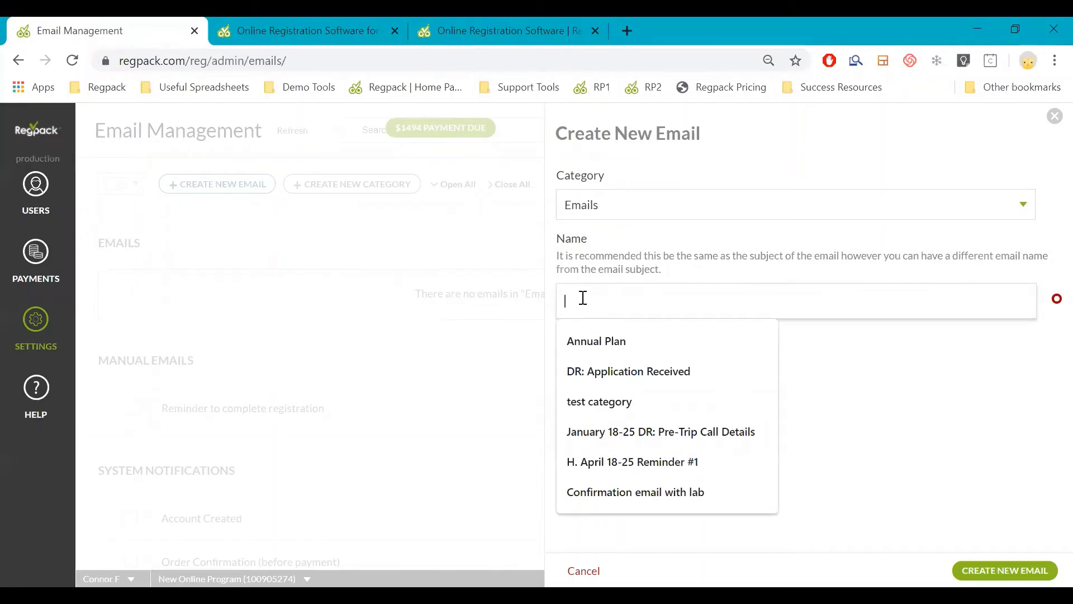
text(Classroom Link)
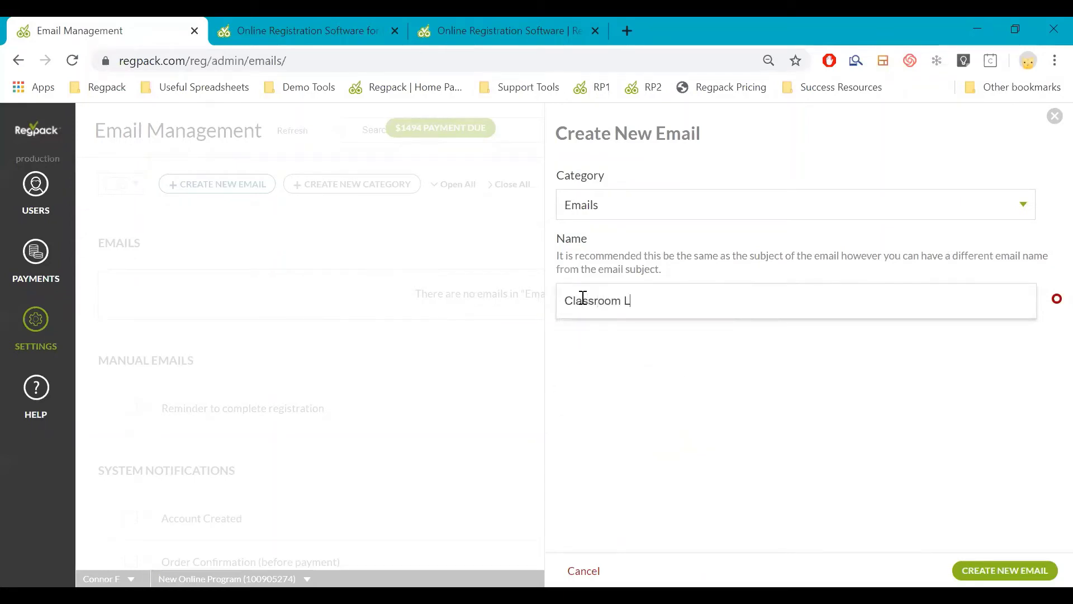
click(1041, 561)
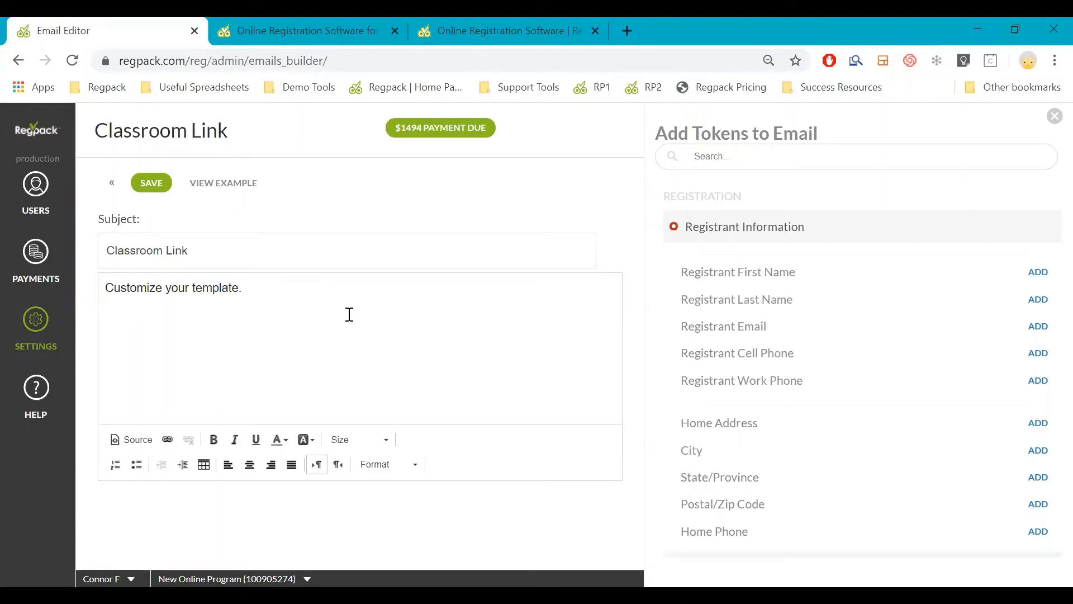
Step: Replace the placeholder body with "Hi", the Registrant First Name token, and a separate line reading "This weeks Session will be held here:"
click(430, 274)
key(ctrl+a)
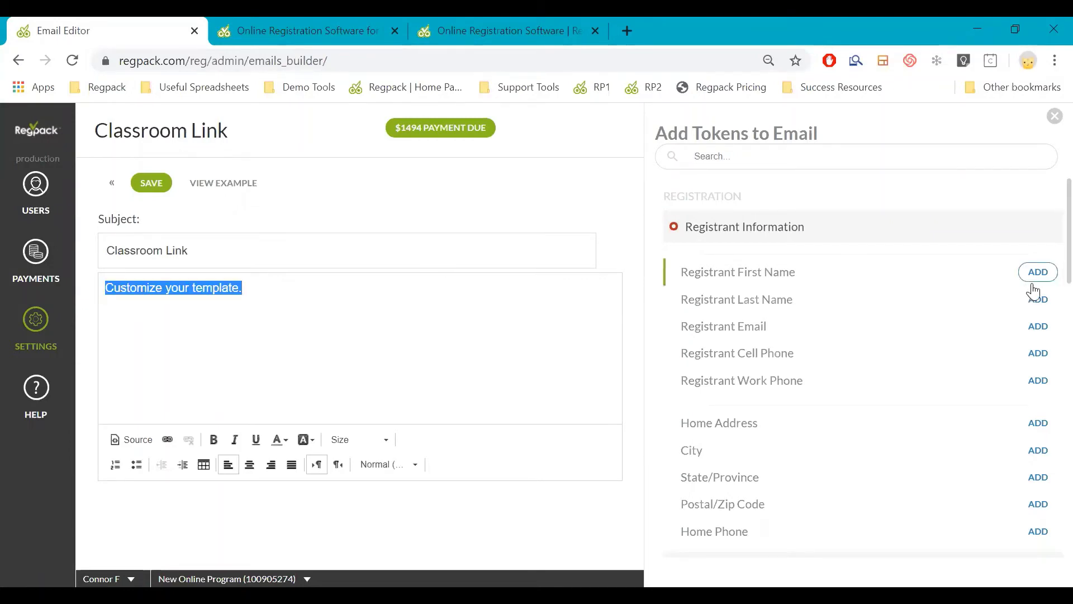
key(BackSpace)
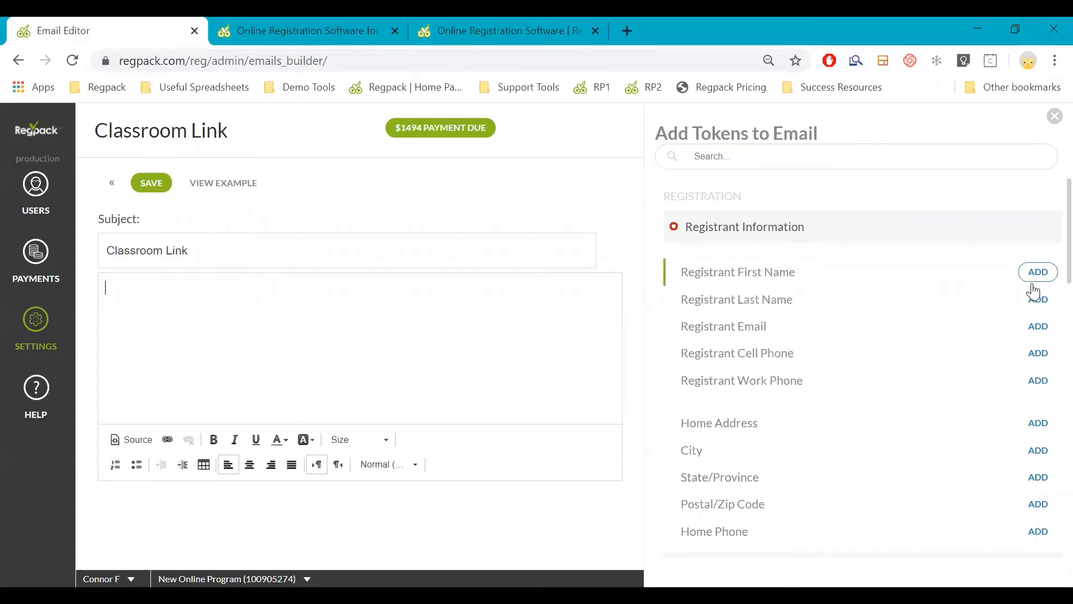
text(Hi)
click(1036, 275)
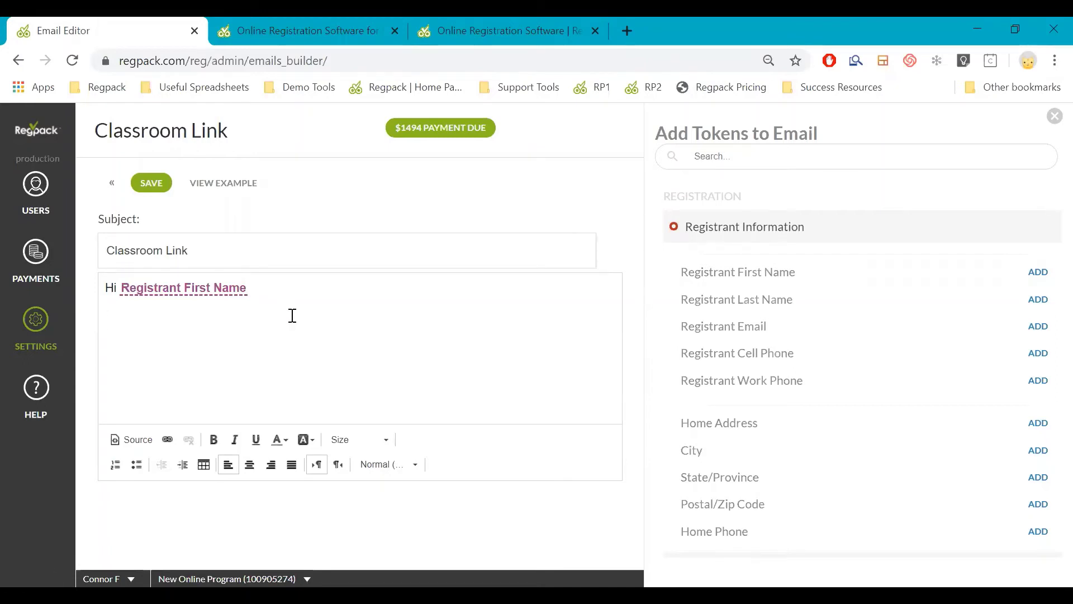
text(This weeks Session will be held)
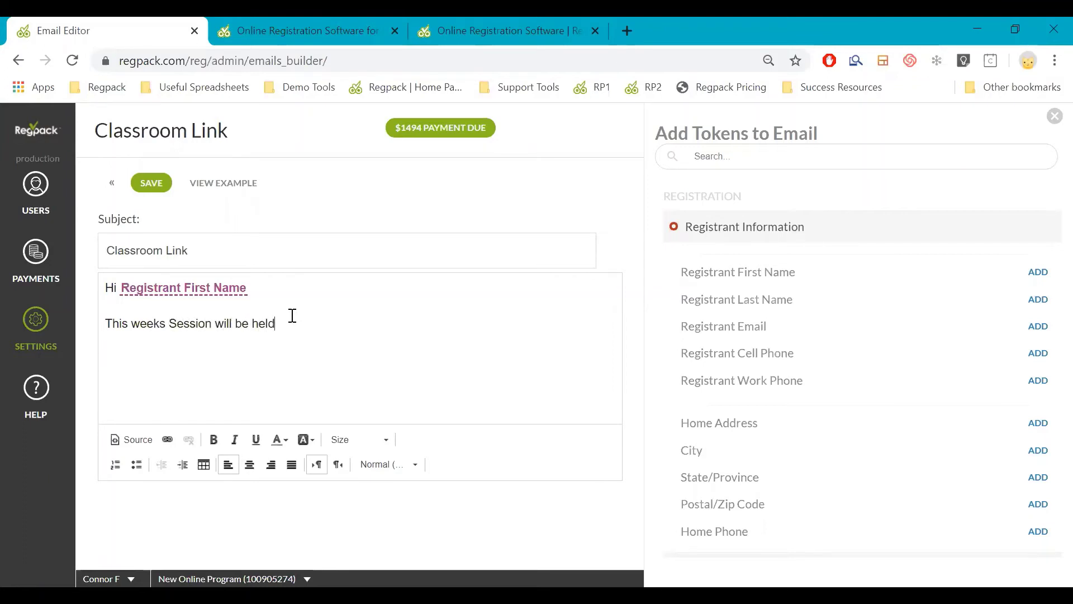
text( here:)
click(280, 323)
double_click(281, 323)
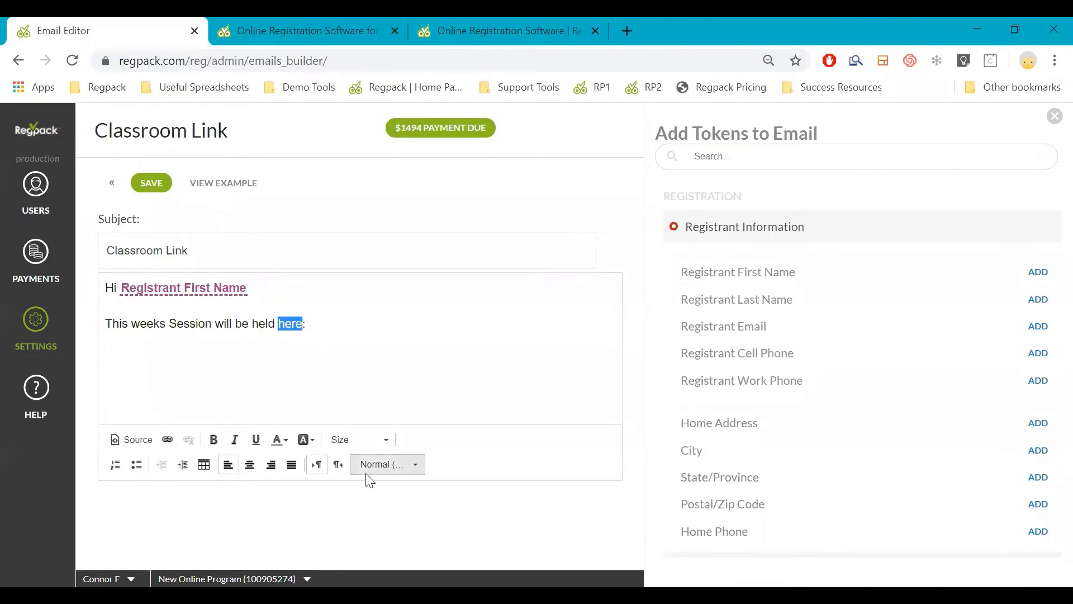
click(169, 439)
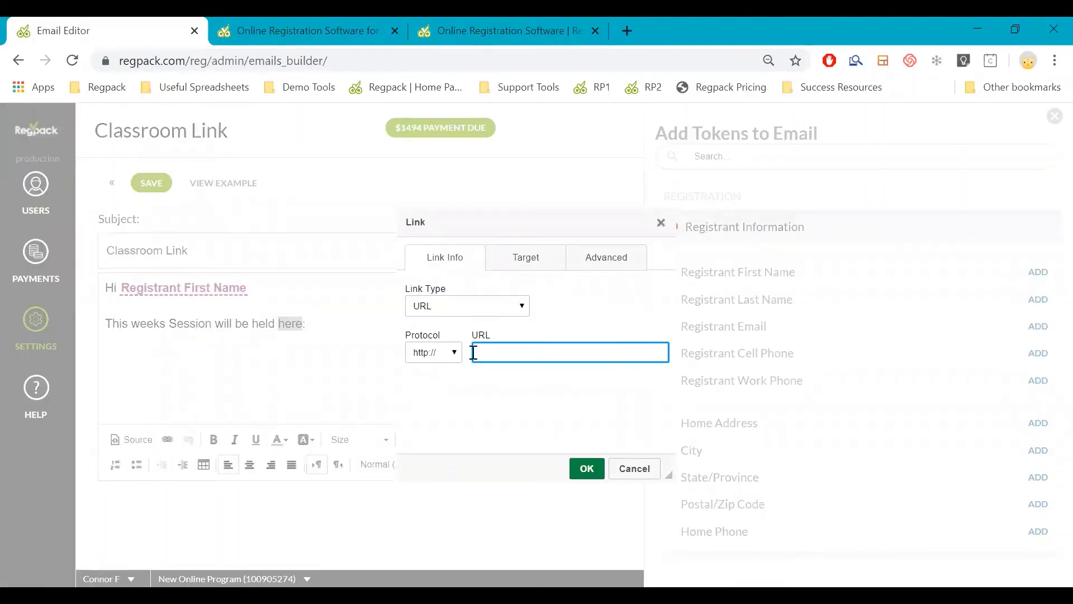
click(322, 331)
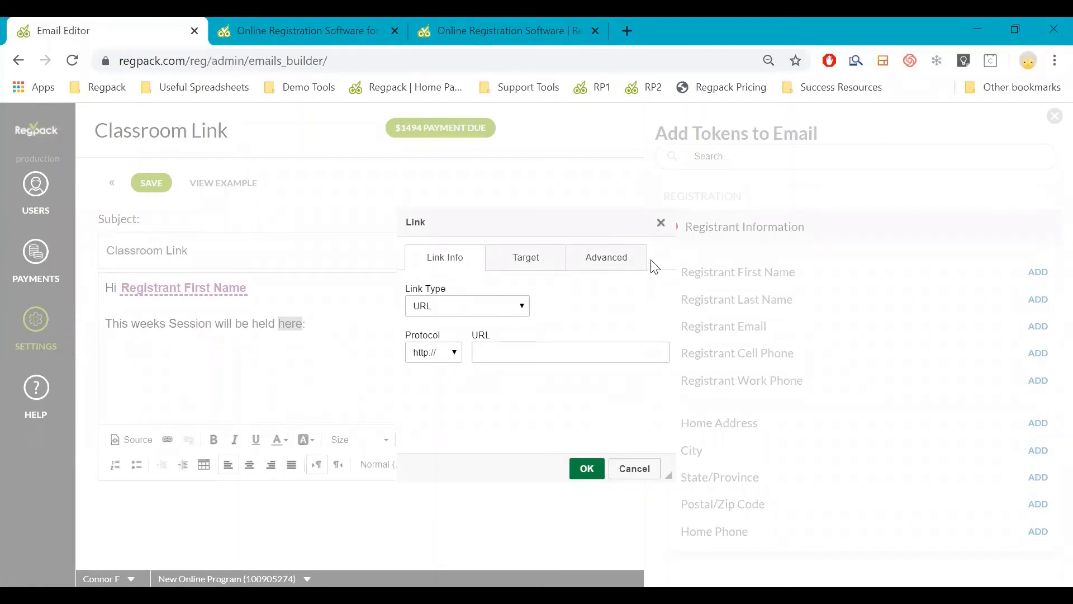
click(660, 222)
click(391, 321)
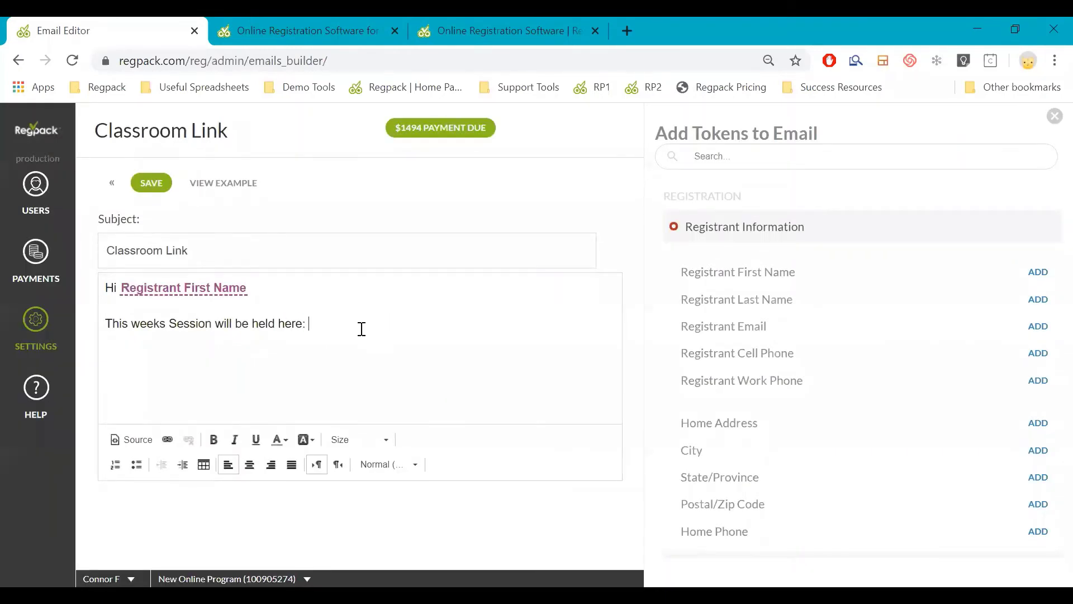
click(168, 439)
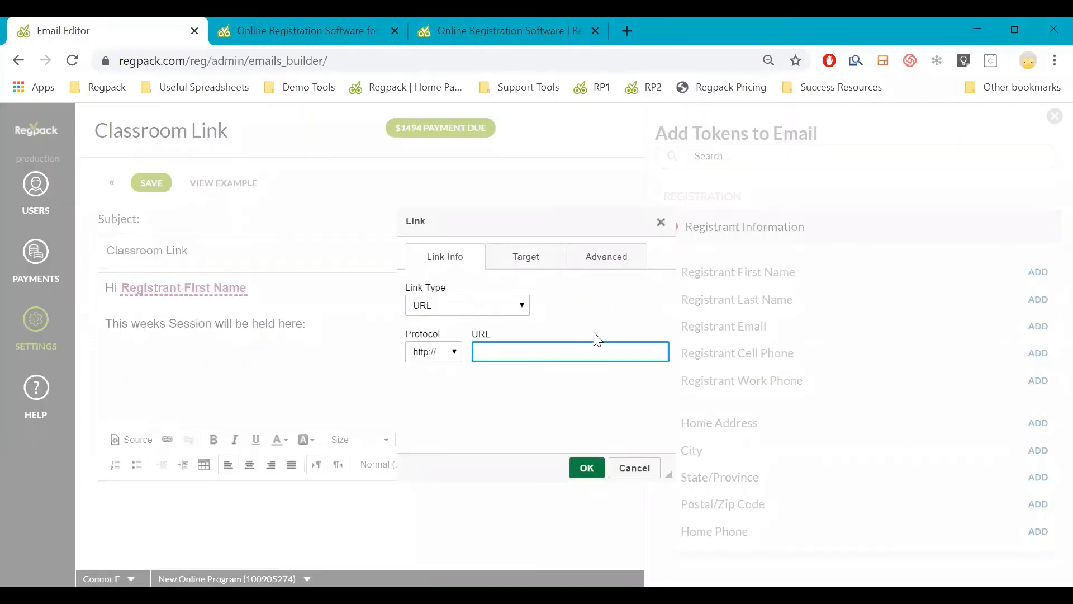
click(321, 330)
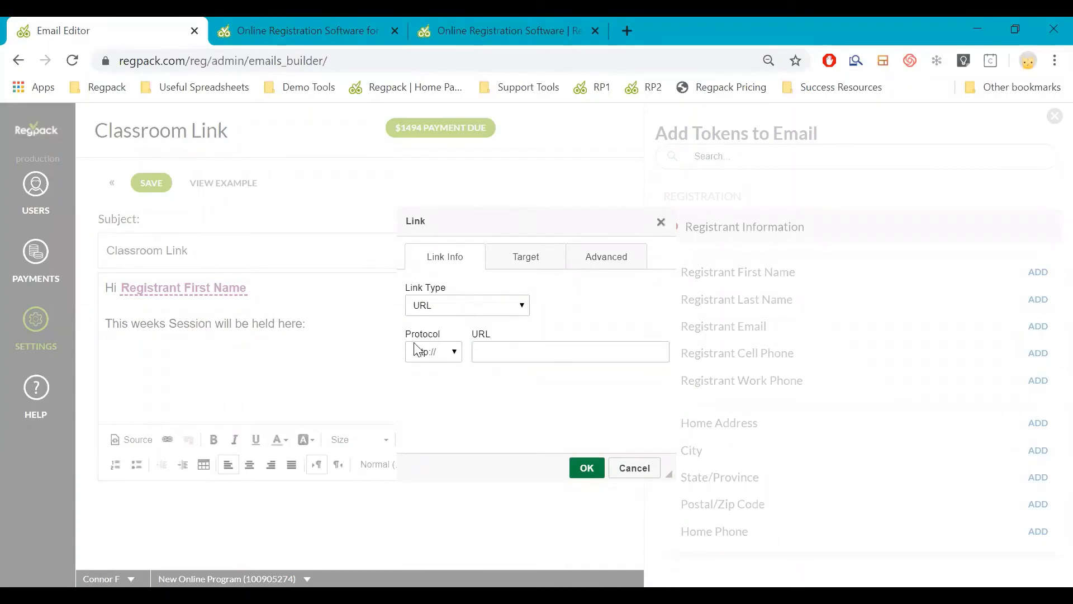
click(620, 343)
text(regpacks.com)
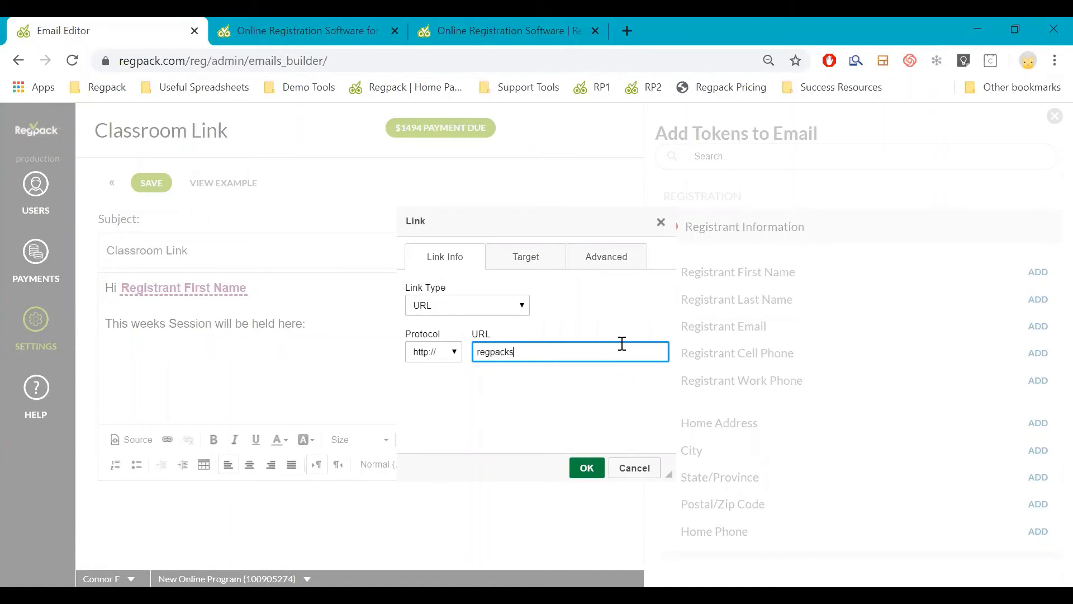
click(586, 468)
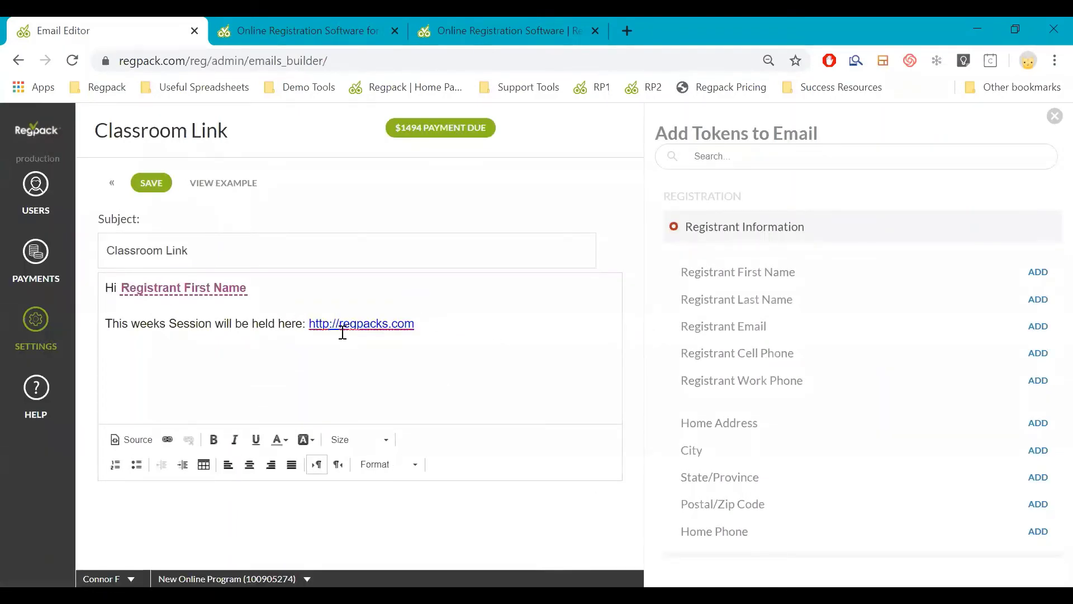
click(296, 323)
double_click(298, 327)
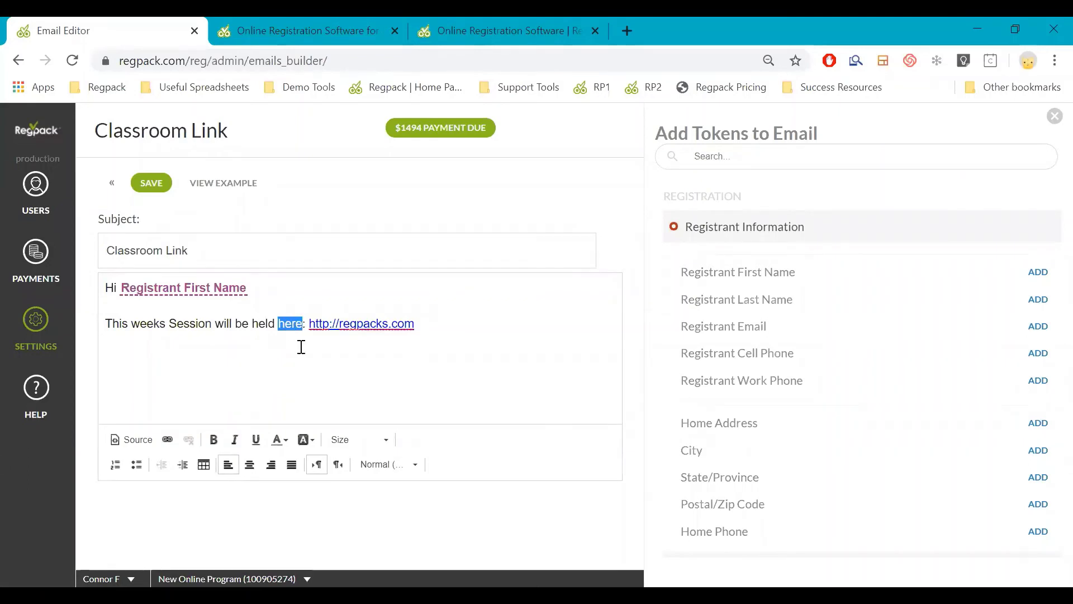
click(531, 390)
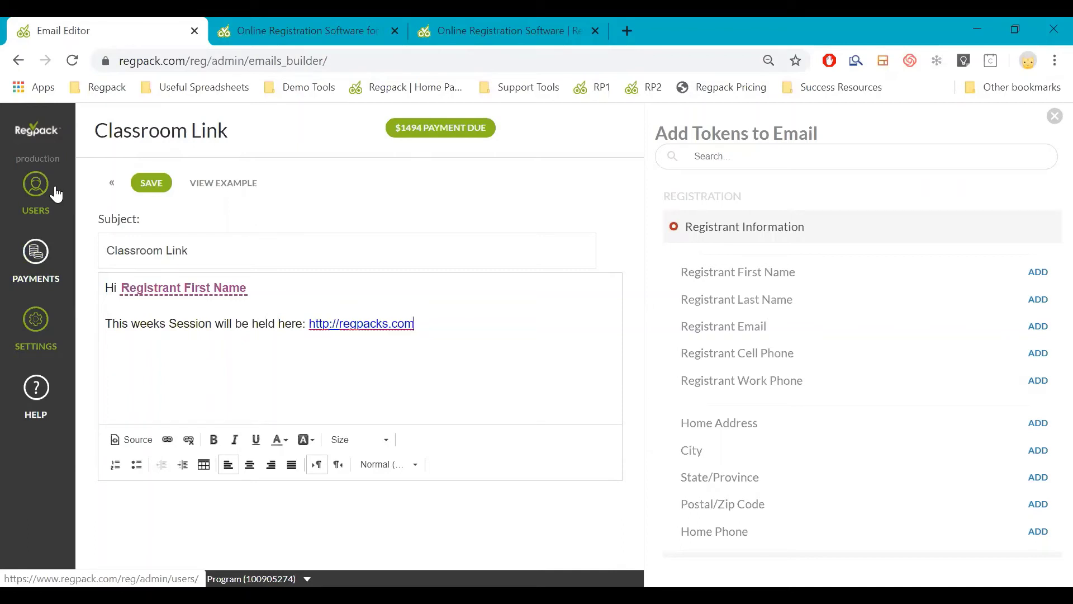
Step: Save the Classroom Link email and go to form management to view the registration forms
click(147, 191)
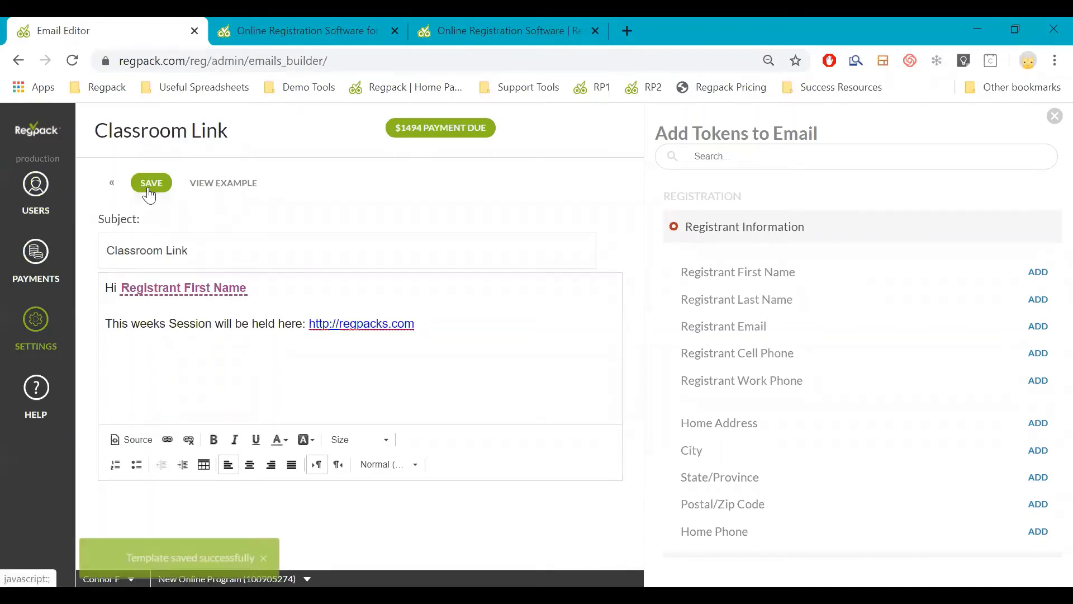
click(112, 183)
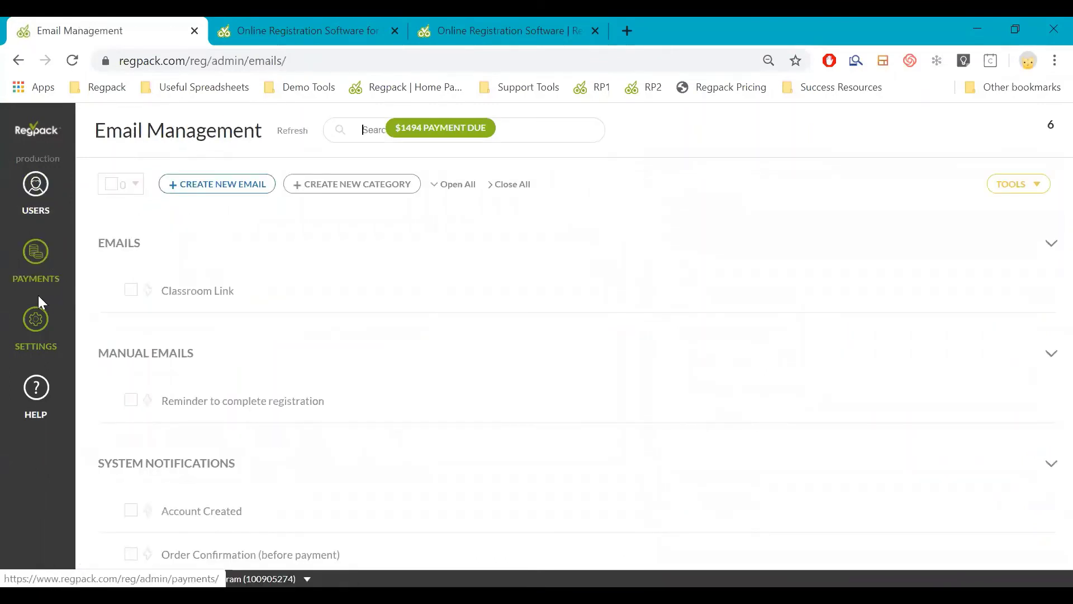
mouse_move(25, 321)
click(146, 307)
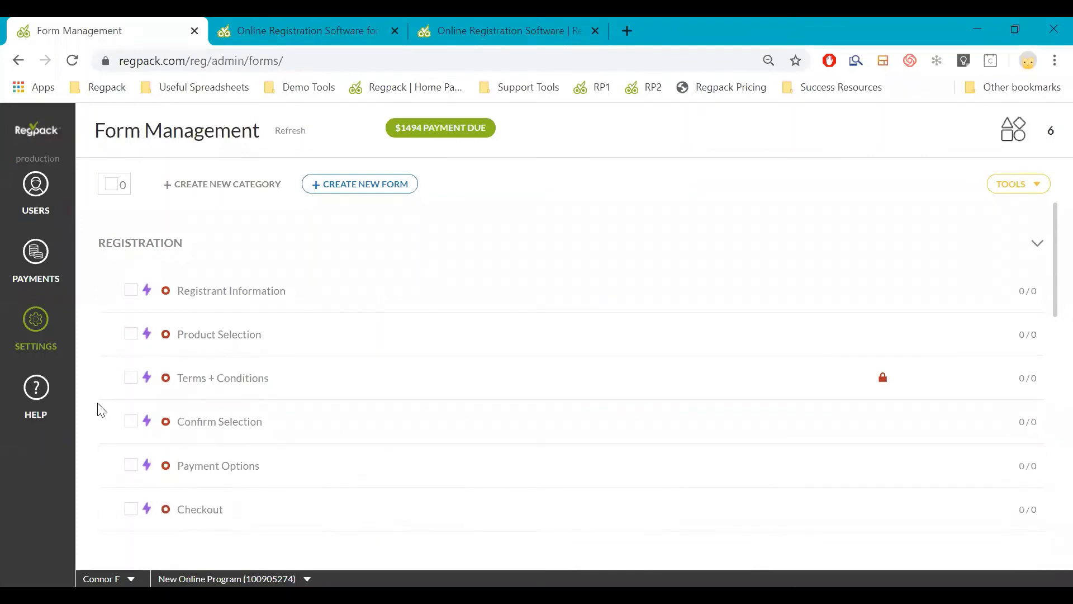
Step: Go to autobill management and start a new autobilling plan named "Donation Installments"
click(37, 317)
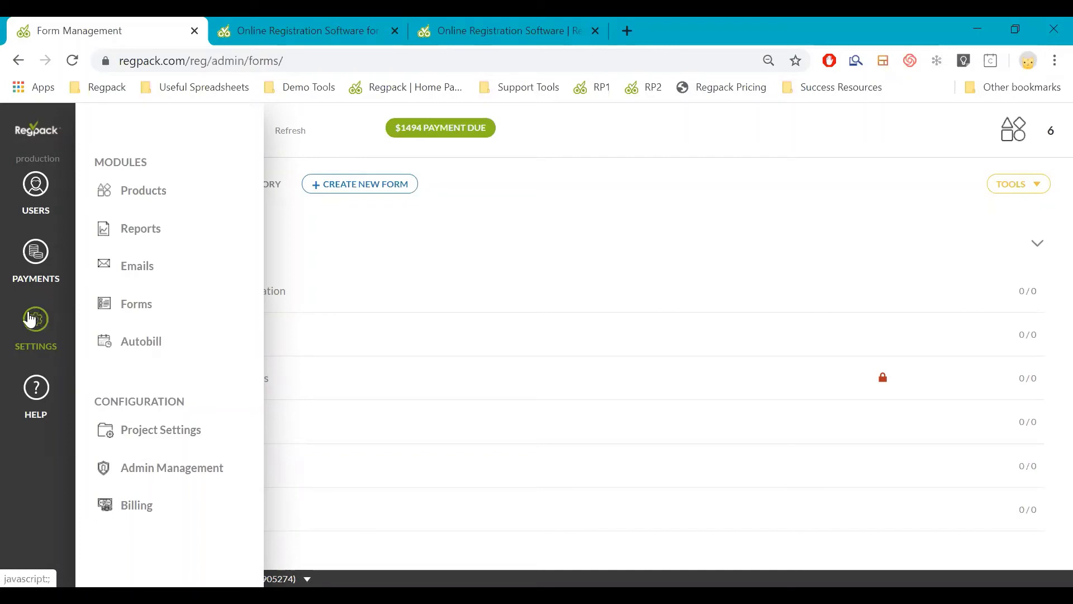
click(130, 347)
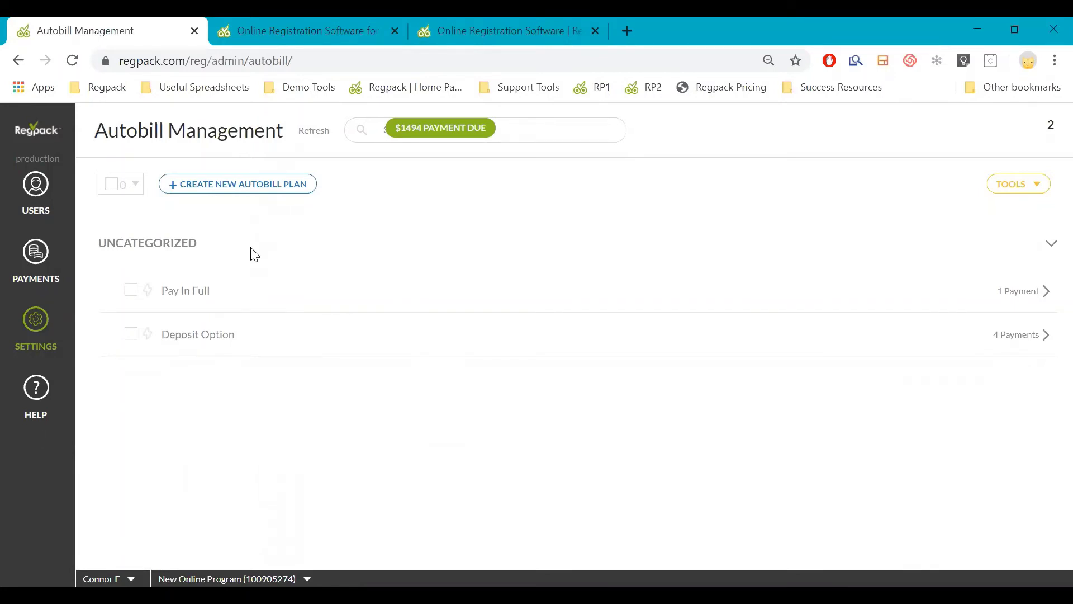
click(224, 186)
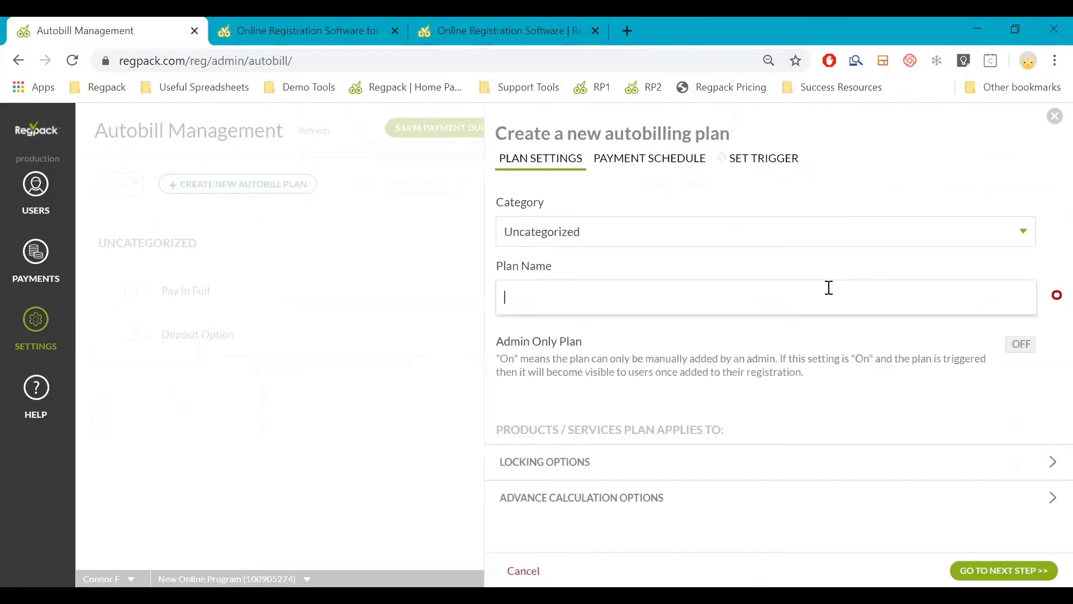
click(821, 285)
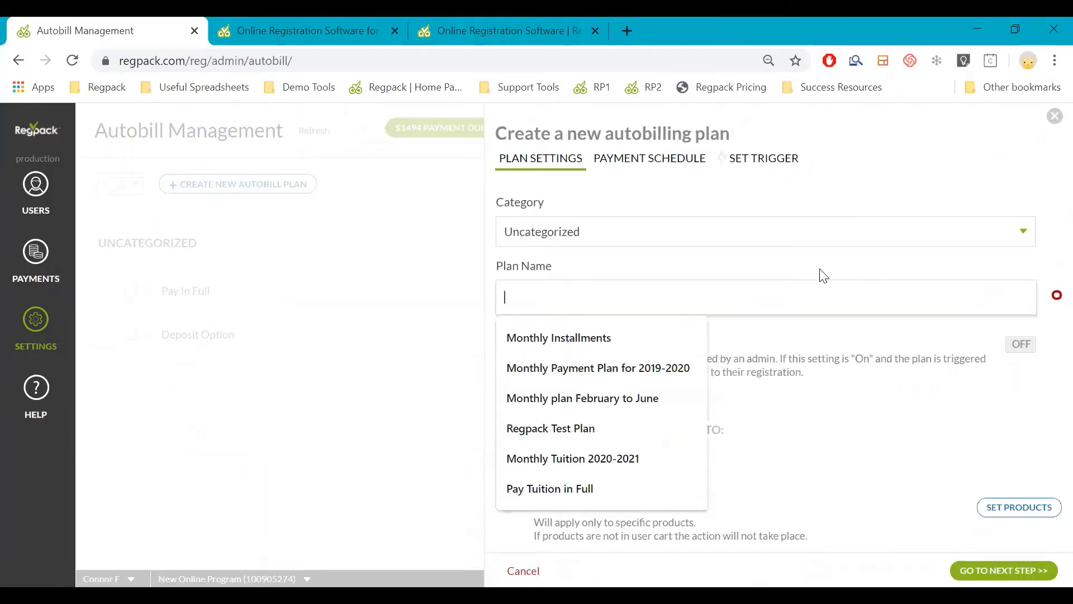
text(Donatio)
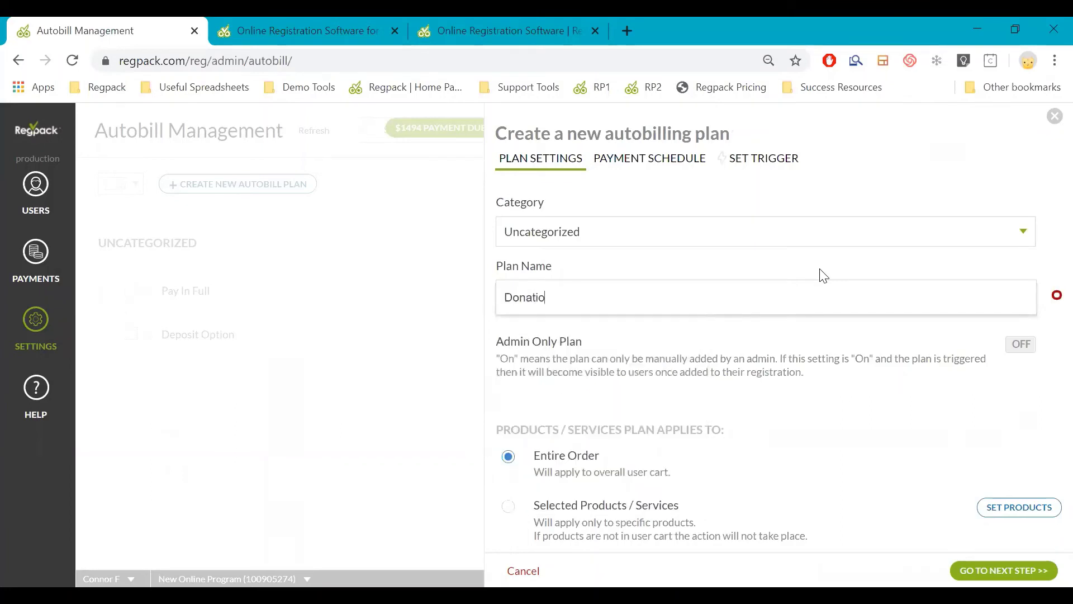
text(n Installmetns)
key(BackSpace)
key(BackSpace)
key(BackSpace)
key(BackSpace)
text(ents)
Step: Review the locking and advance calculation options of the Donation Installments plan and proceed to its payment schedule
scroll(536, 368, down, 2)
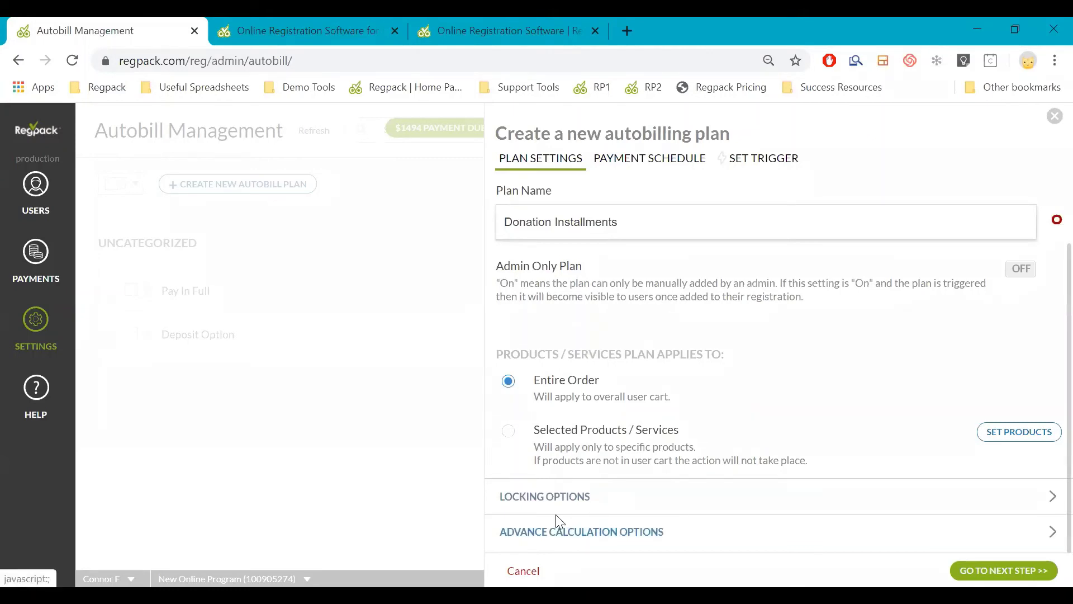
click(586, 497)
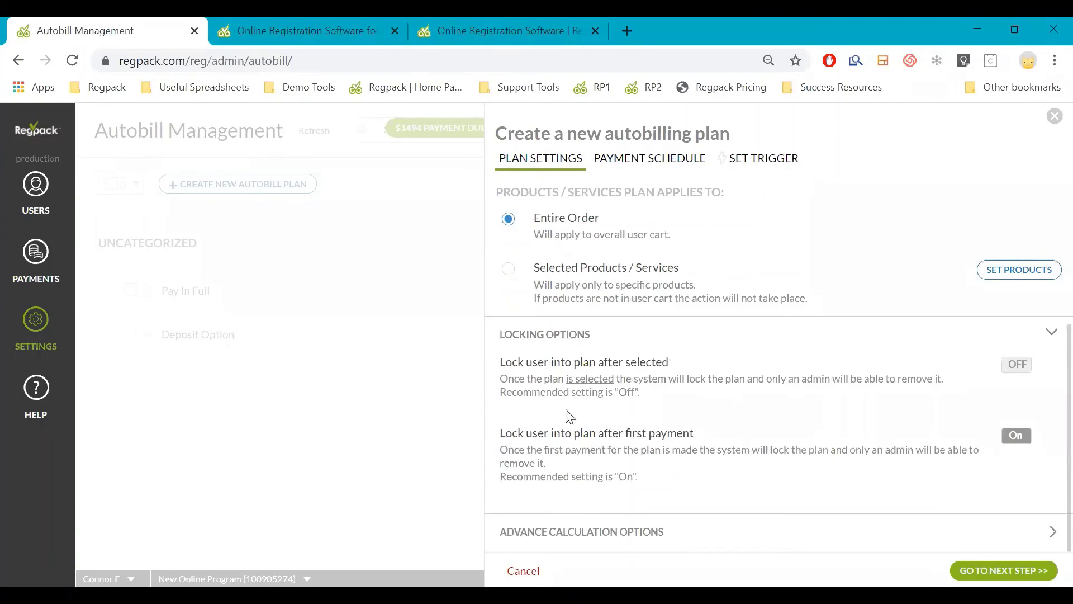
click(605, 528)
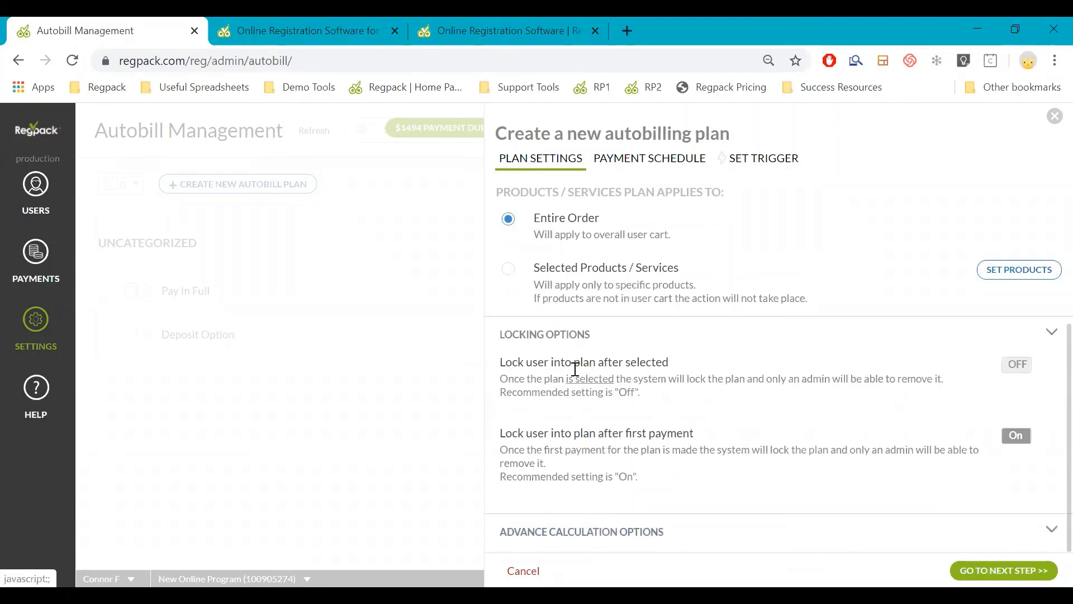
scroll(575, 402, down, 4)
scroll(574, 435, up, 4)
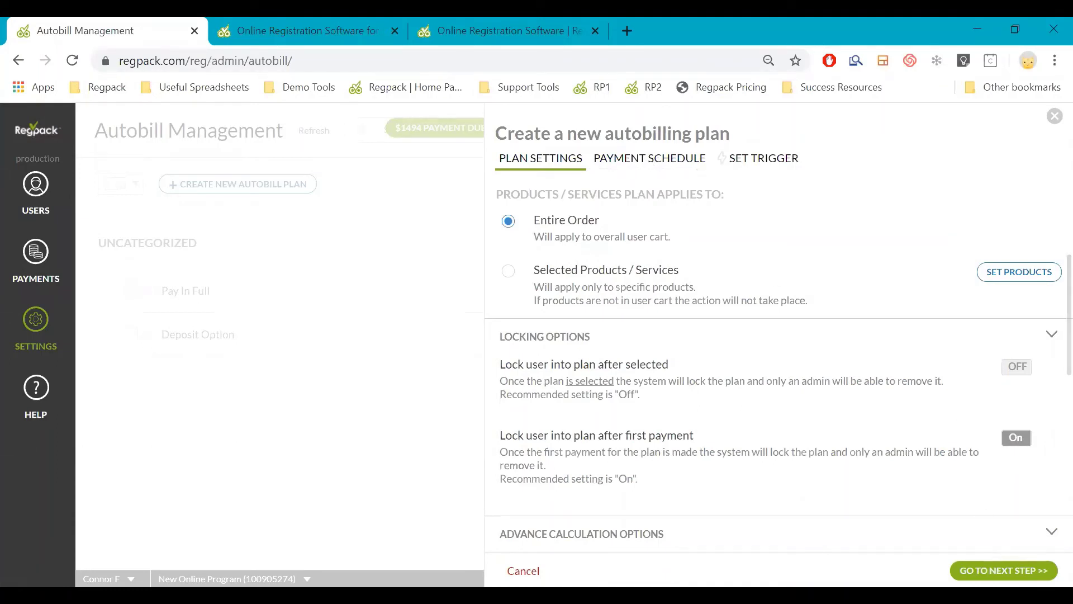
click(995, 567)
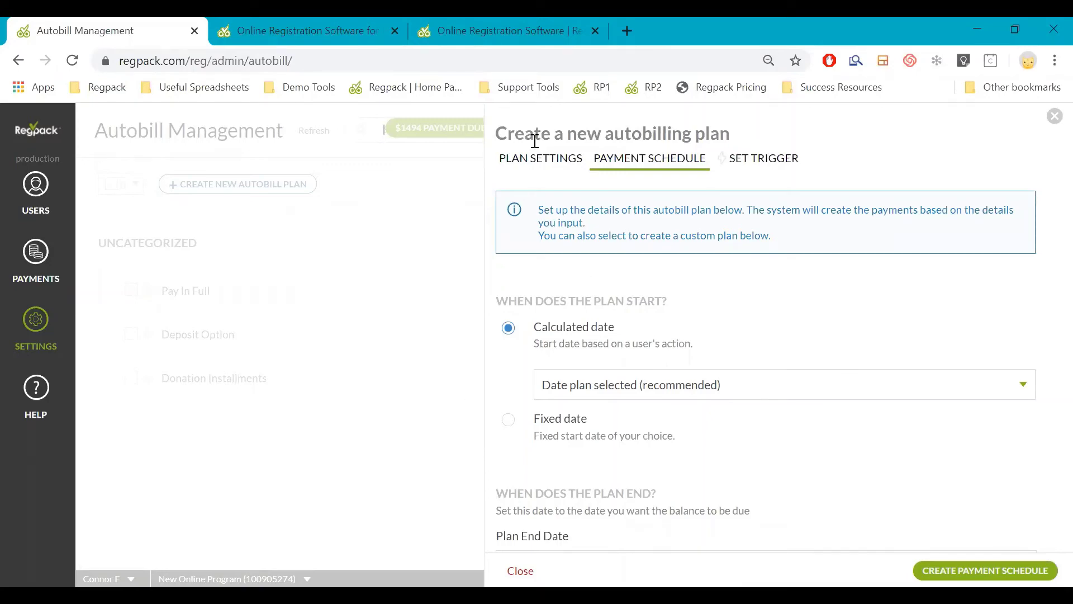
Step: Look at the donation levels in the donation template's registration page, then return to the autobilling plan
click(321, 33)
scroll(440, 304, down, 10)
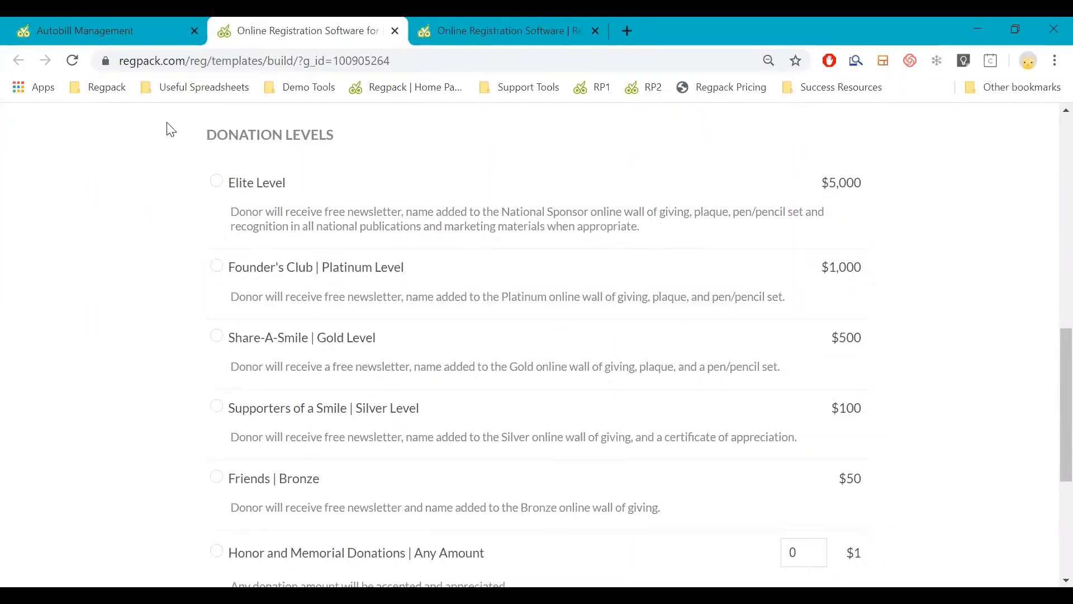
click(146, 31)
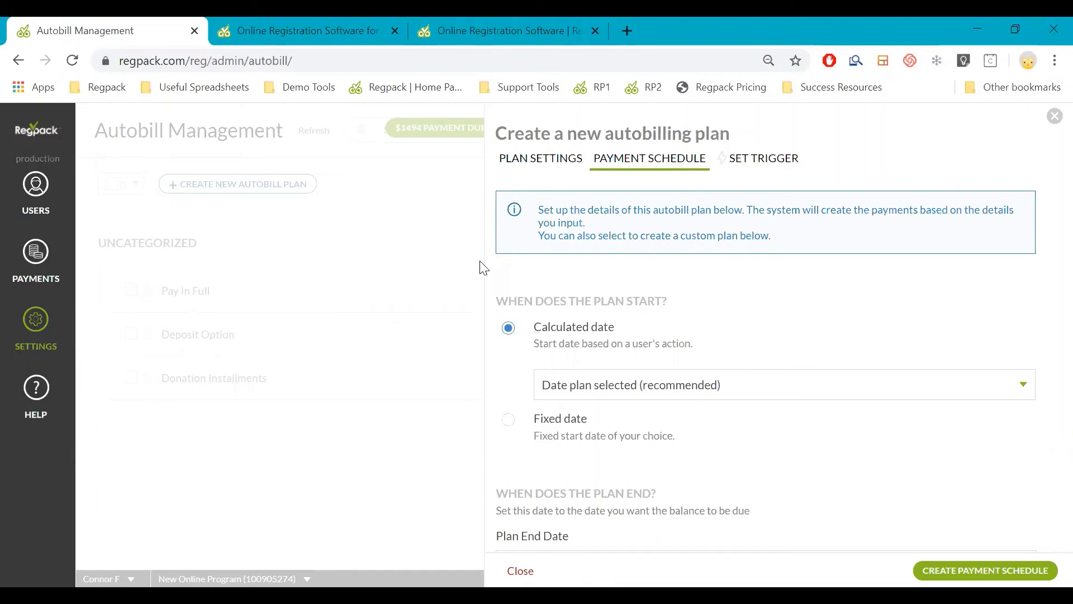
Step: Make the plan start on a fixed date of April 30, 2020
scroll(683, 349, down, 2)
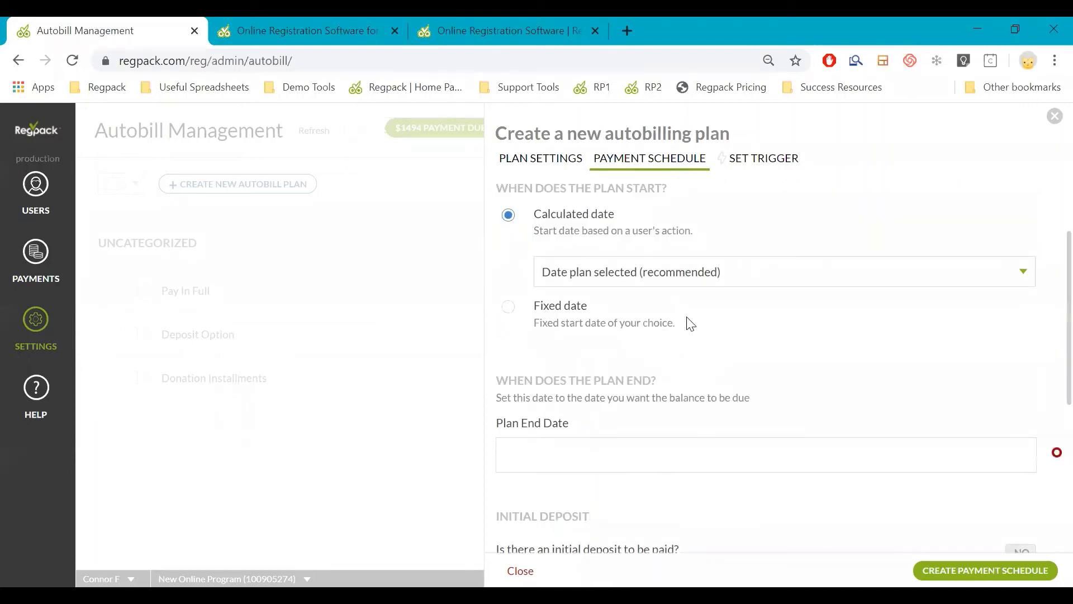
scroll(689, 296, up, 2)
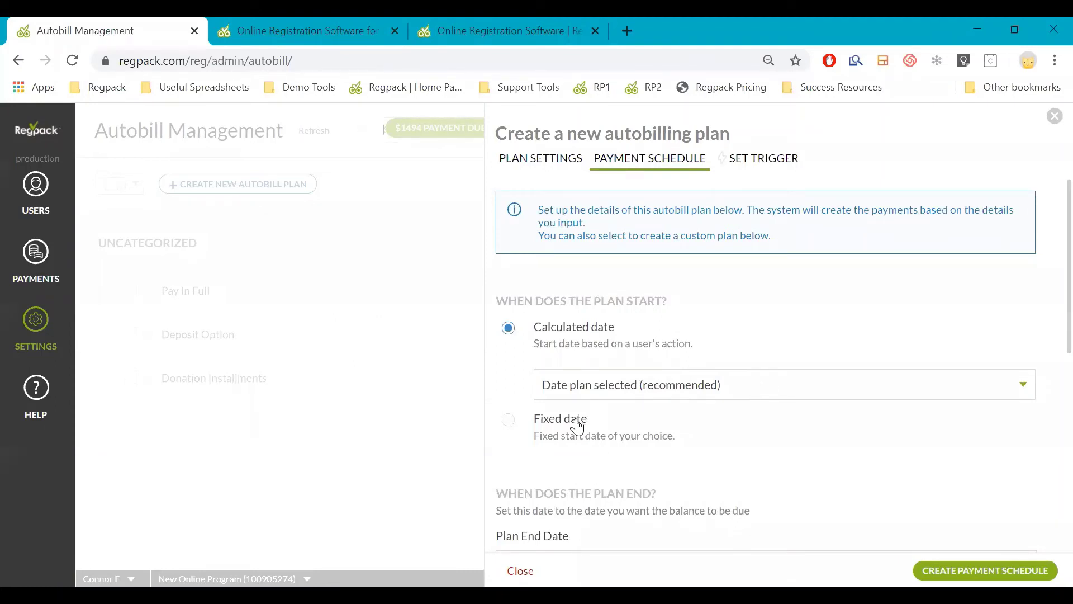
scroll(592, 414, down, 2)
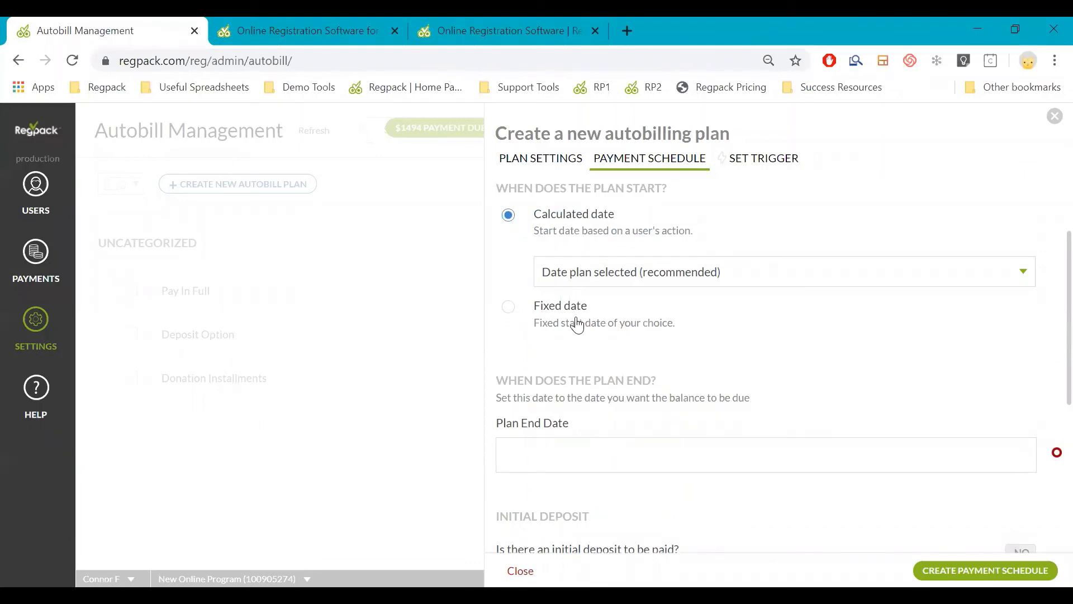
click(578, 307)
click(589, 314)
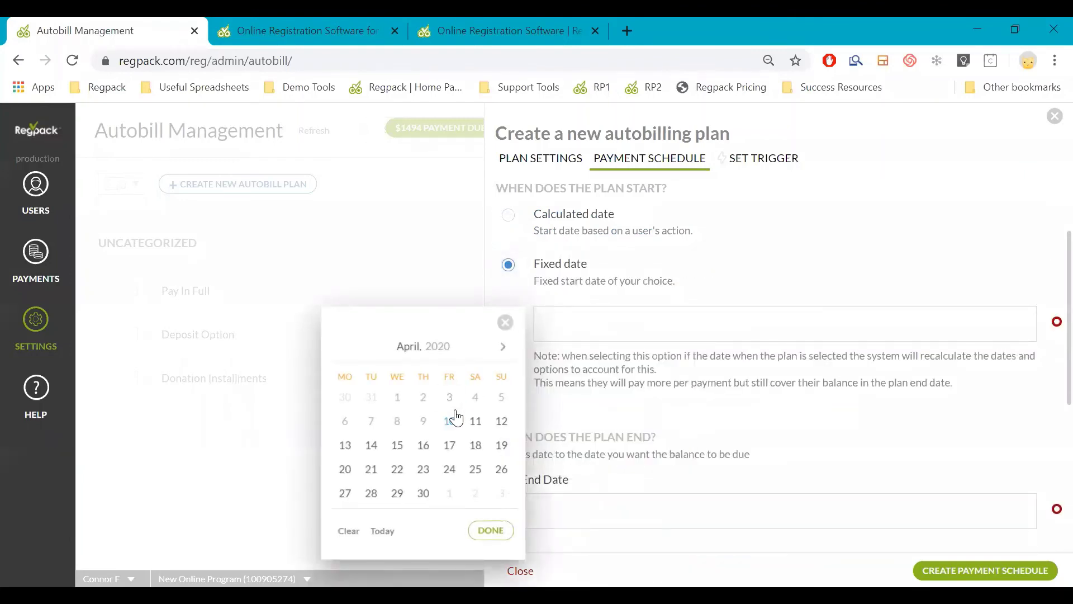
click(429, 494)
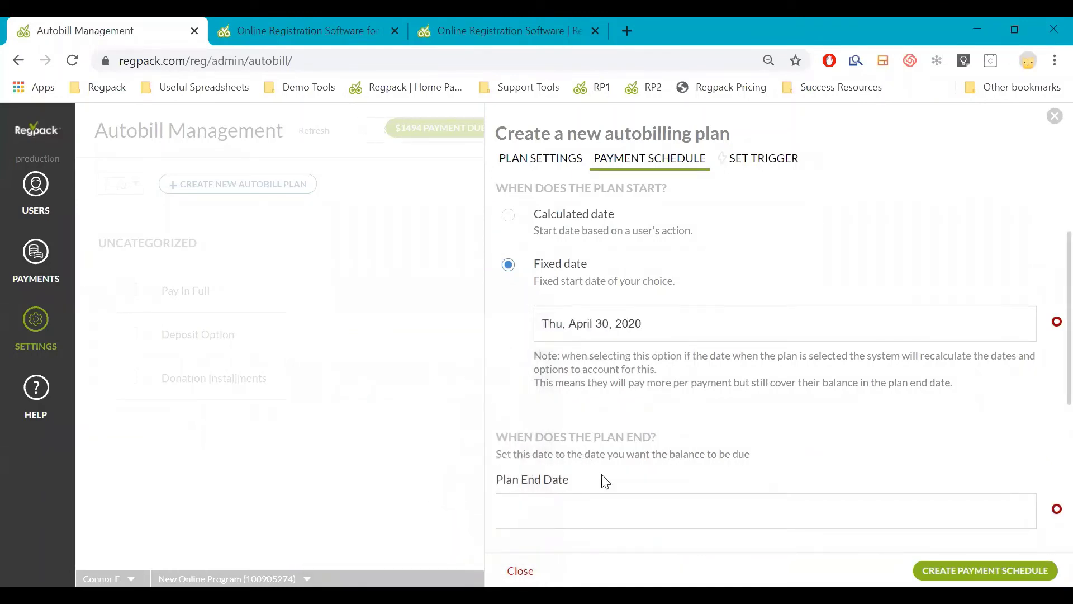
Step: Require an initial deposit for the plan and set its amount to $5
scroll(527, 393, down, 2)
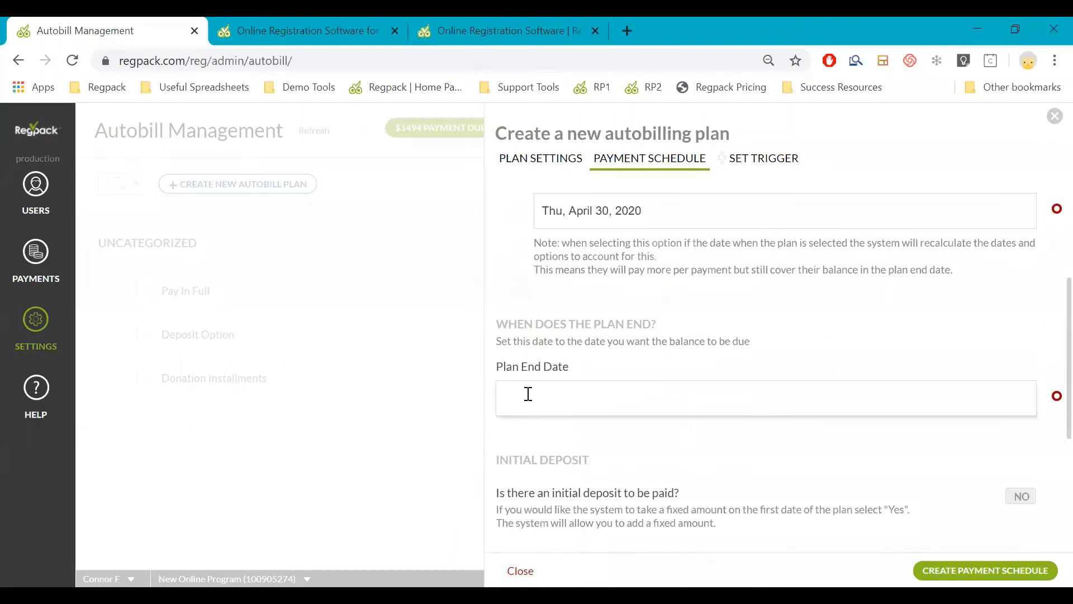
click(528, 393)
click(819, 341)
scroll(820, 341, down, 2)
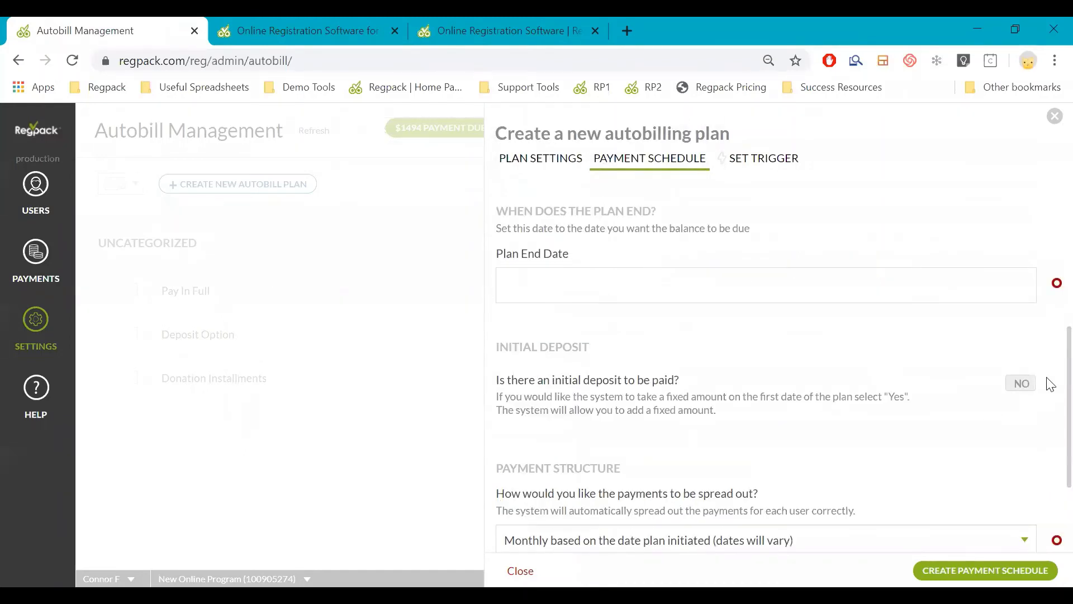
click(1023, 385)
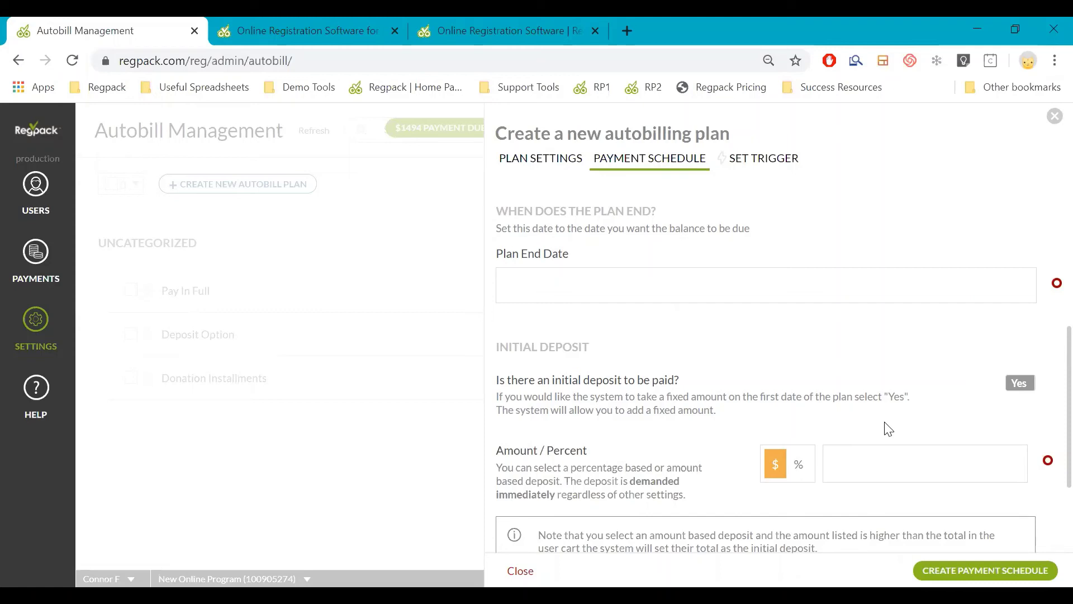
click(879, 459)
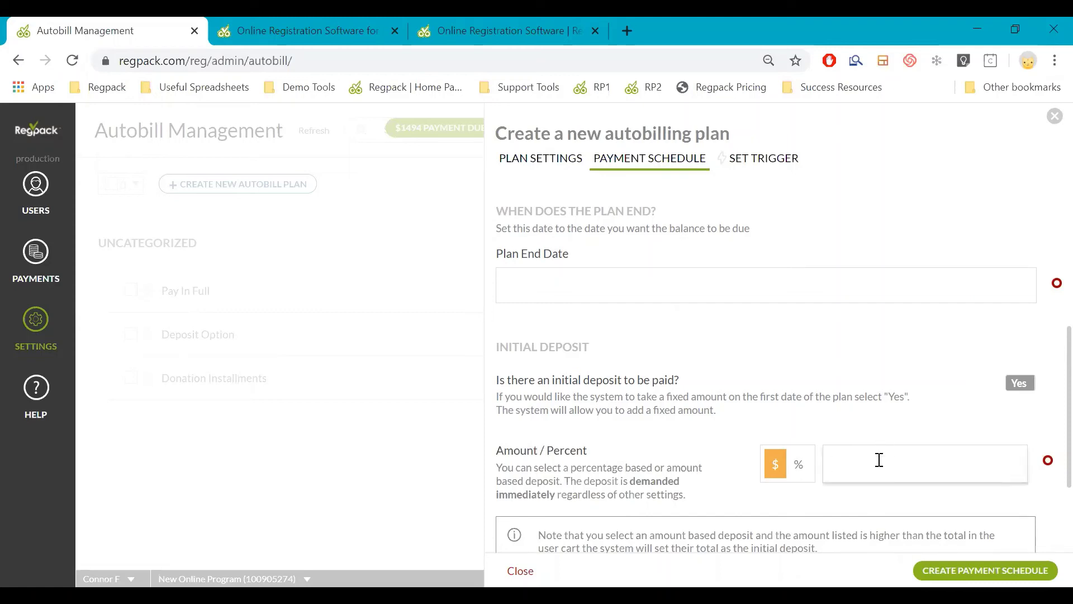
text(5)
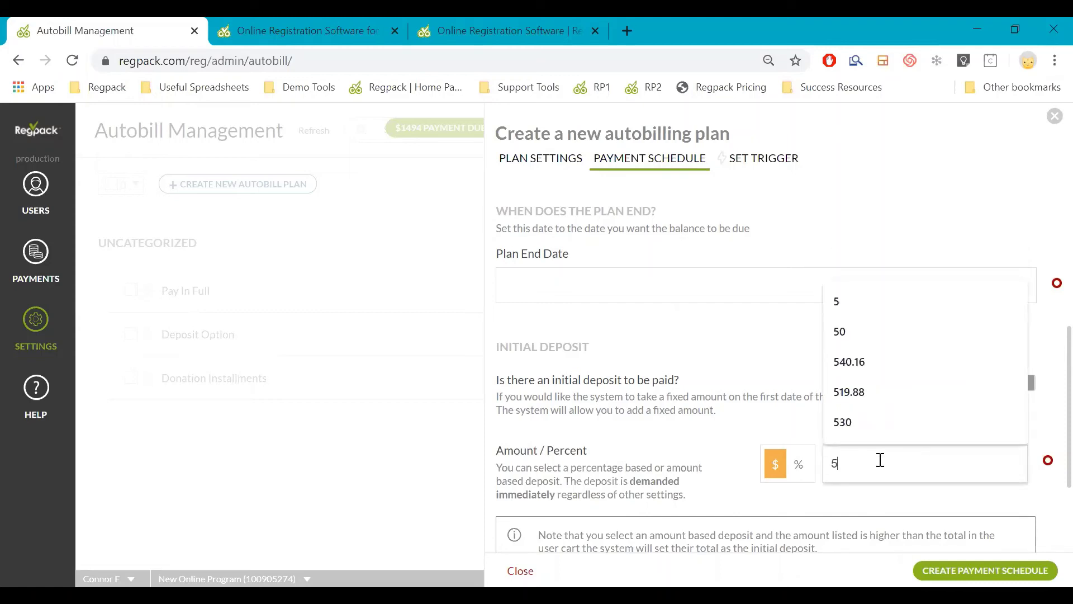
click(721, 381)
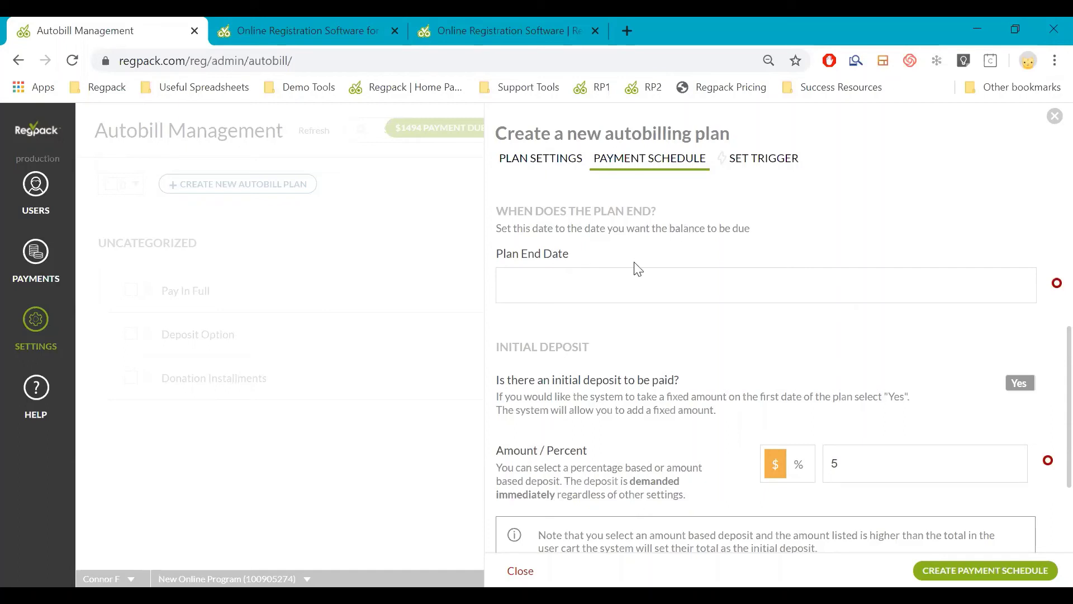
Step: Set the plan end date to June 30, 2020
click(539, 293)
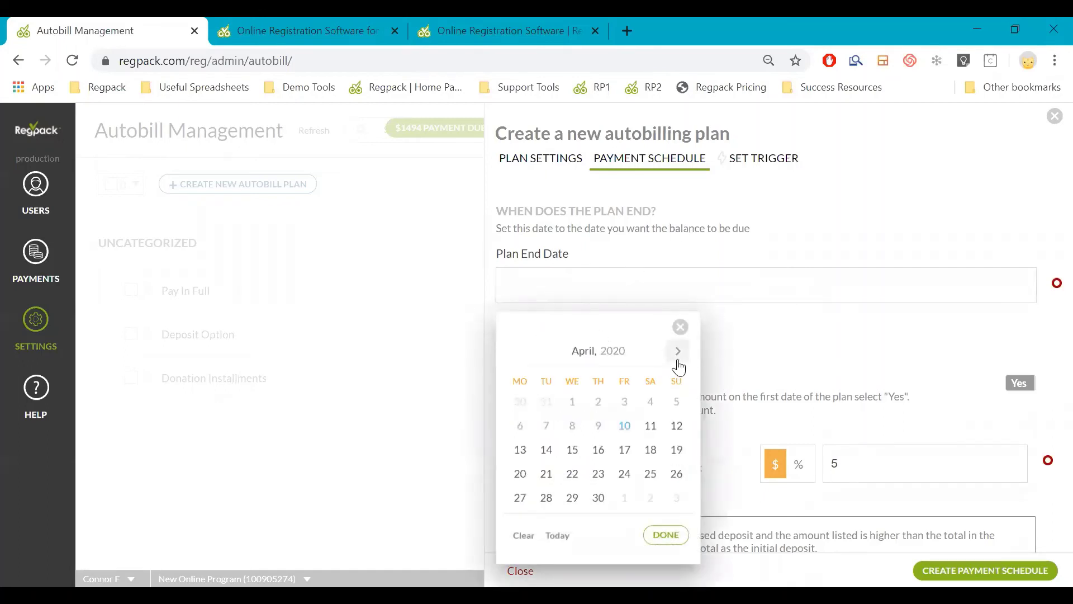
click(678, 352)
click(677, 352)
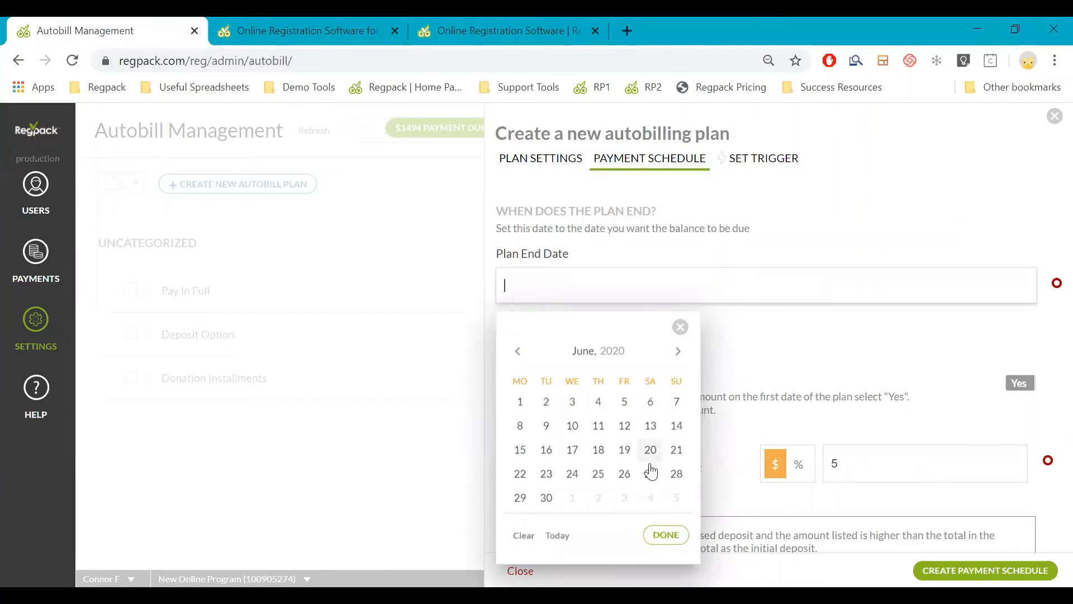
click(546, 497)
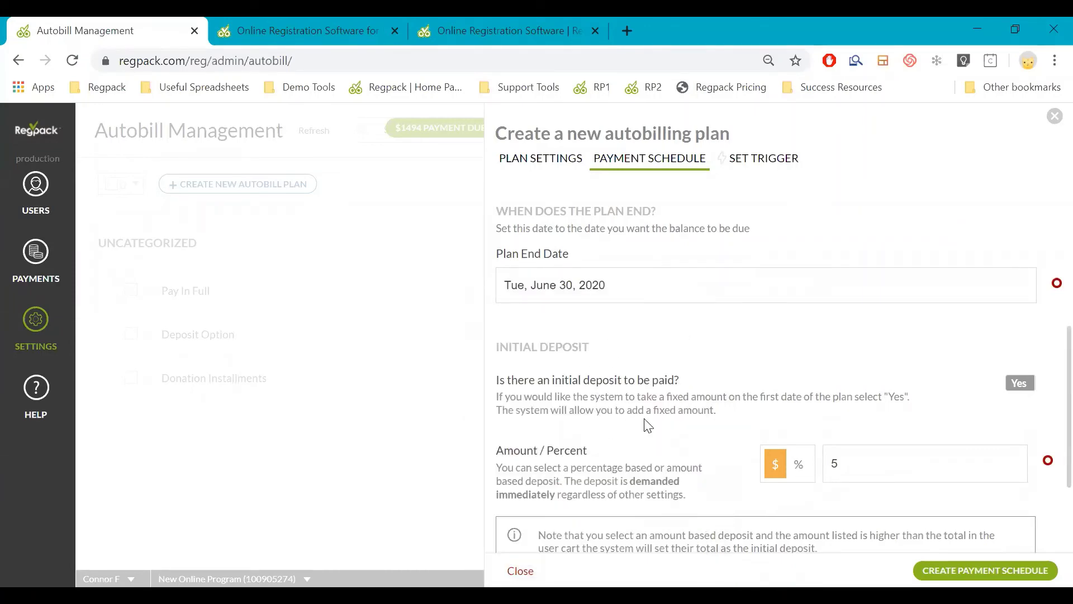
Step: Examine the payment structure settings and the available choices for how the plan's payments are spread out
scroll(678, 401, down, 4)
scroll(680, 401, down, 2)
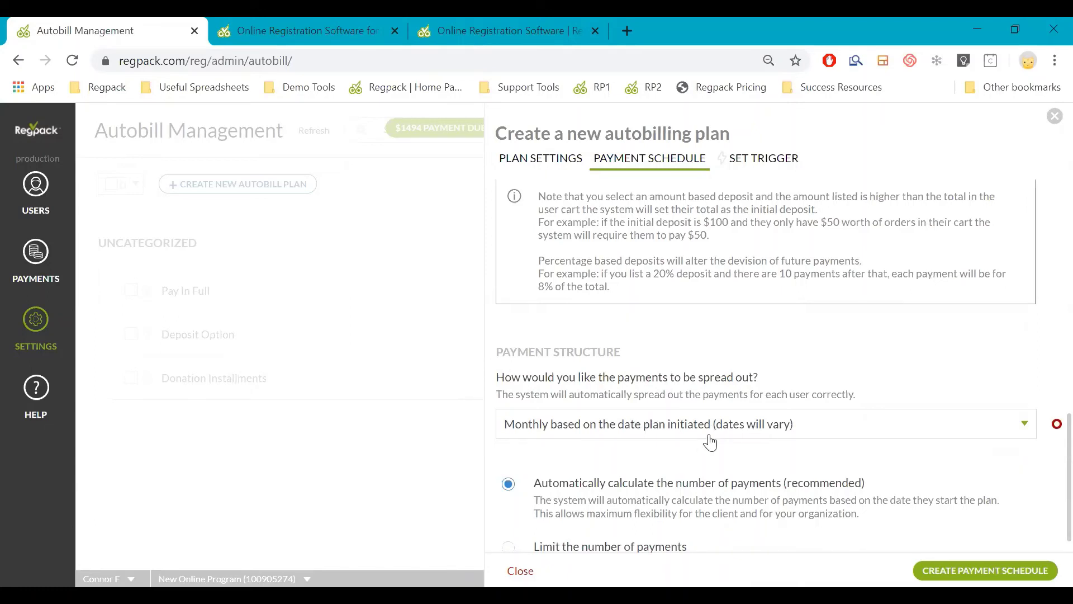
scroll(710, 442, up, 10)
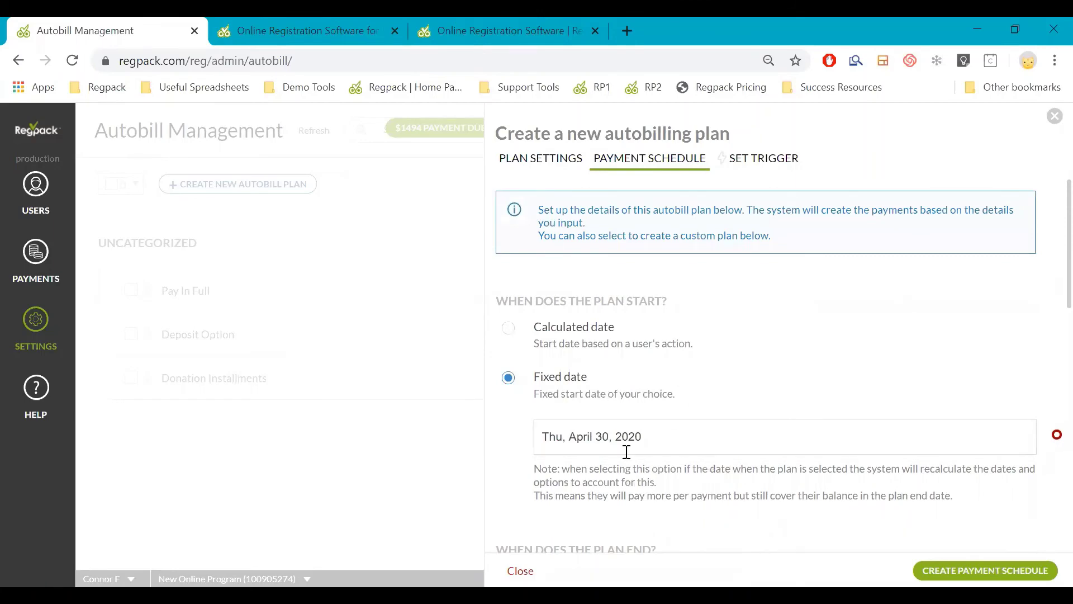
scroll(623, 438, down, 10)
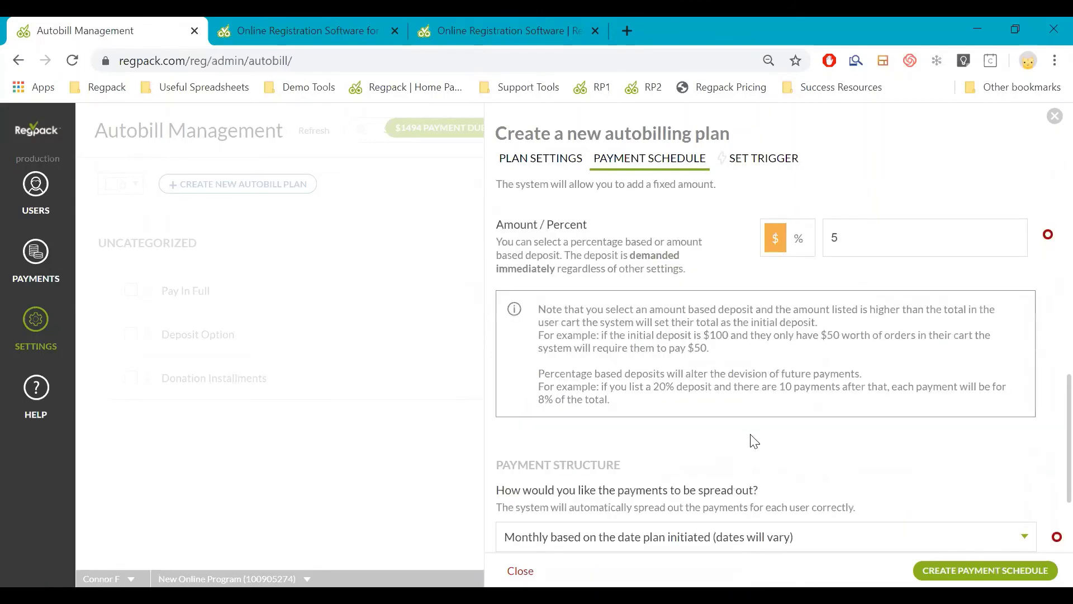
scroll(749, 452, down, 3)
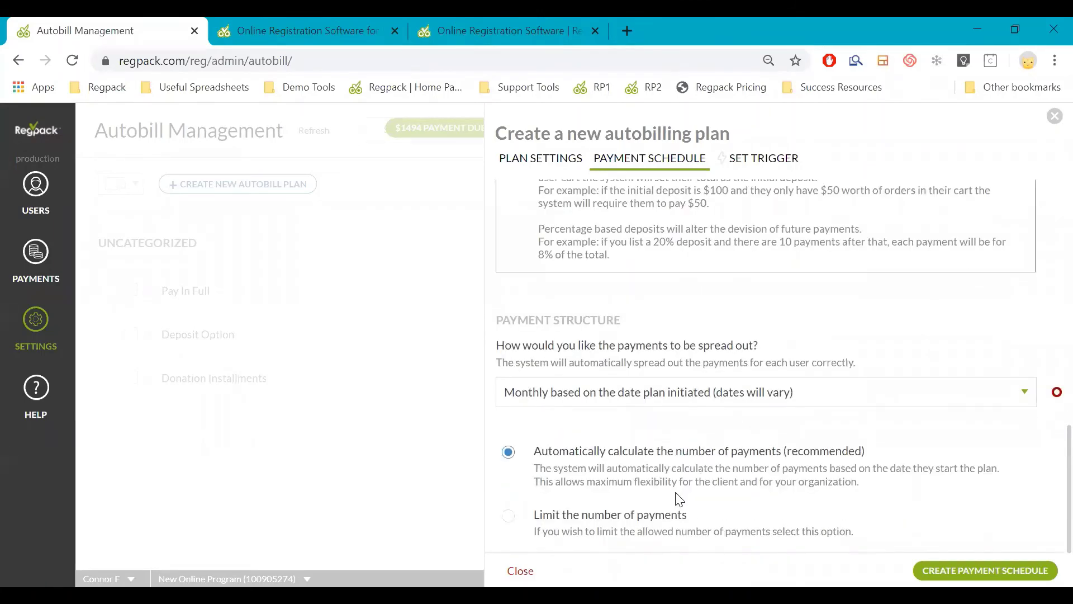
click(686, 391)
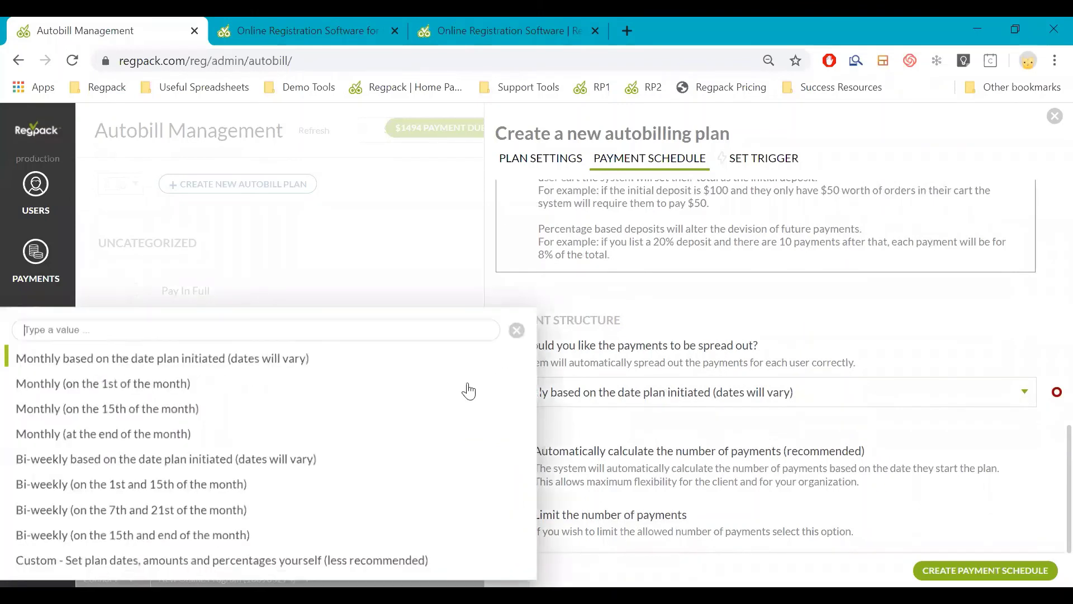
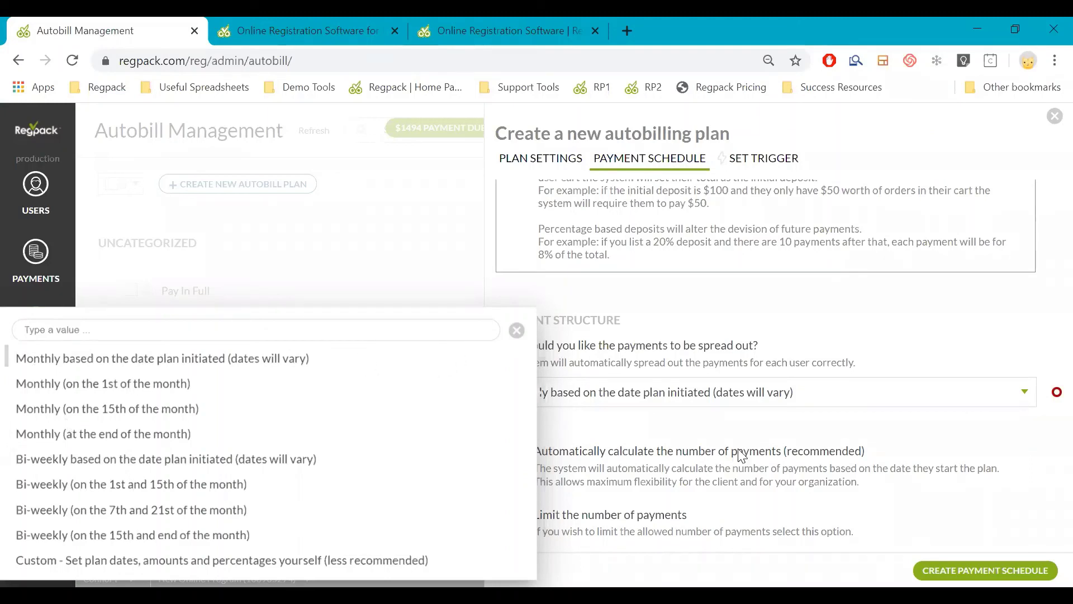
click(820, 484)
scroll(824, 480, up, 2)
scroll(825, 478, down, 2)
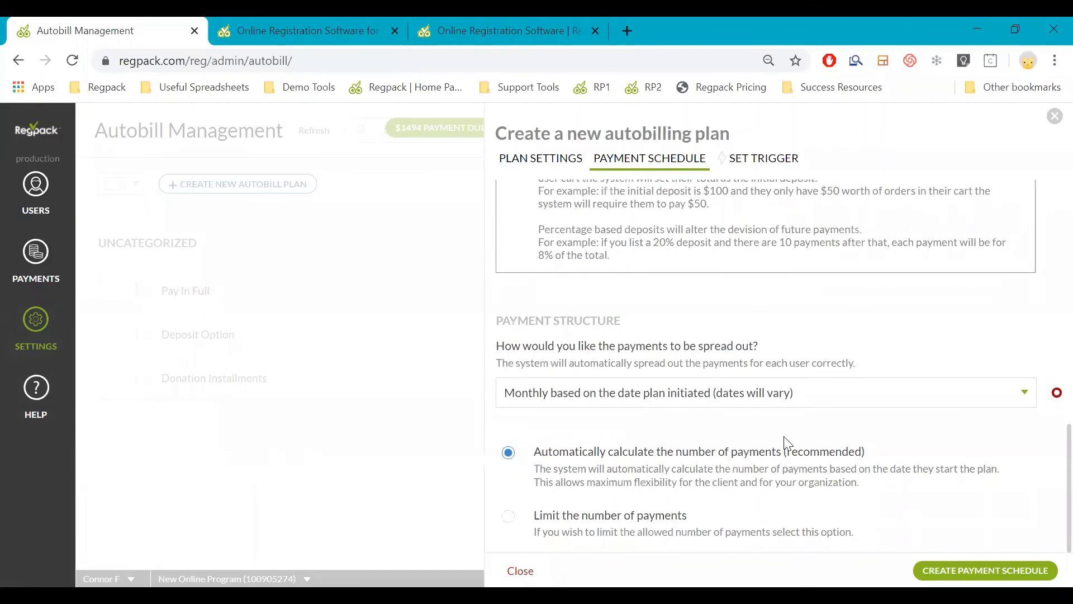
Step: Change the plan end date to July 1, 2020
scroll(786, 443, up, 8)
scroll(727, 382, up, 4)
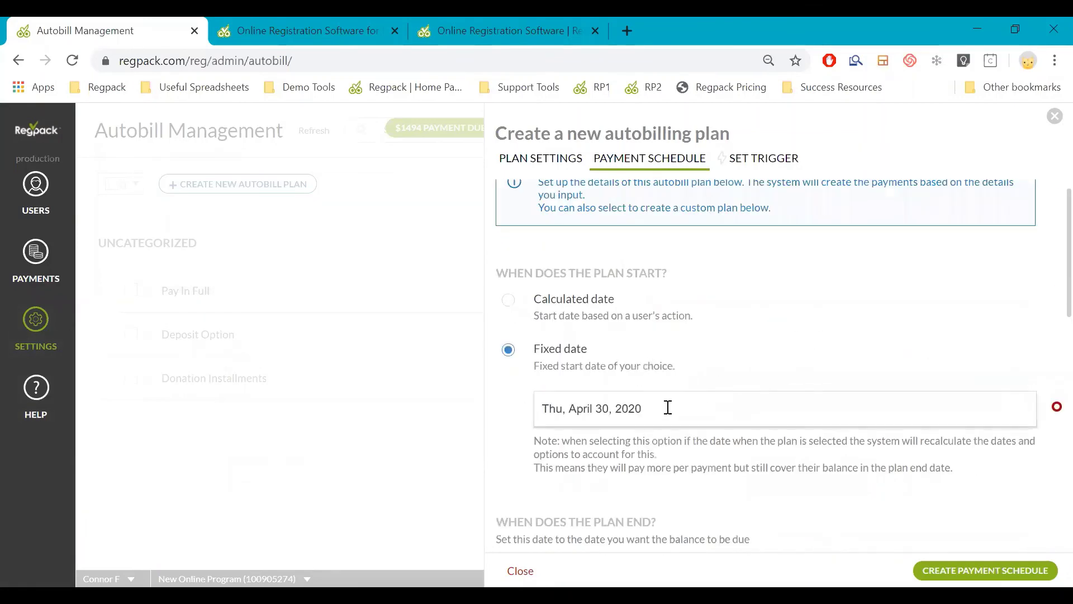
scroll(647, 443, down, 4)
click(644, 372)
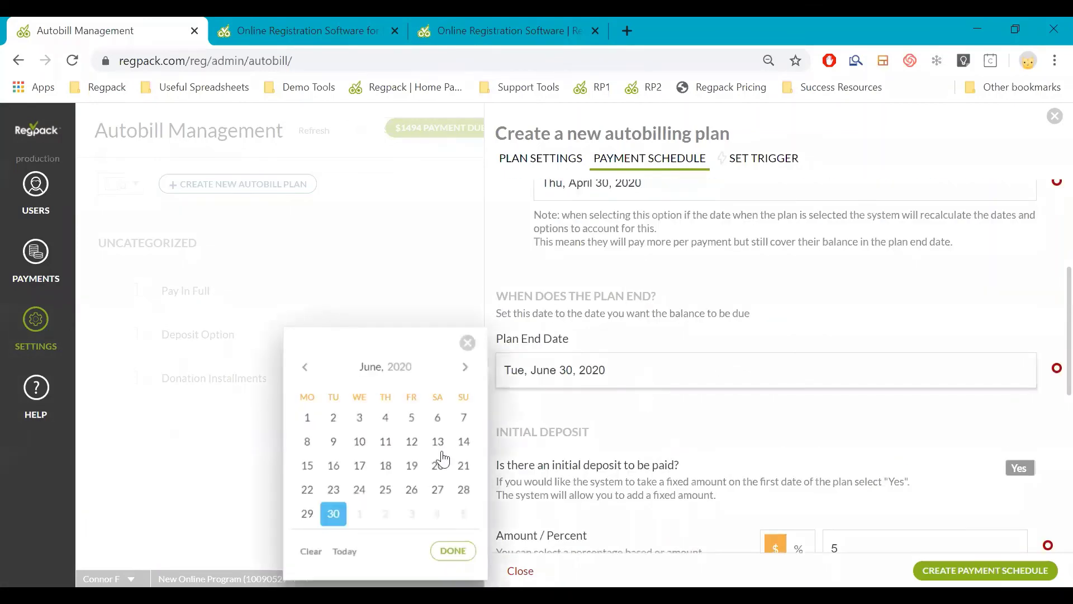
click(465, 367)
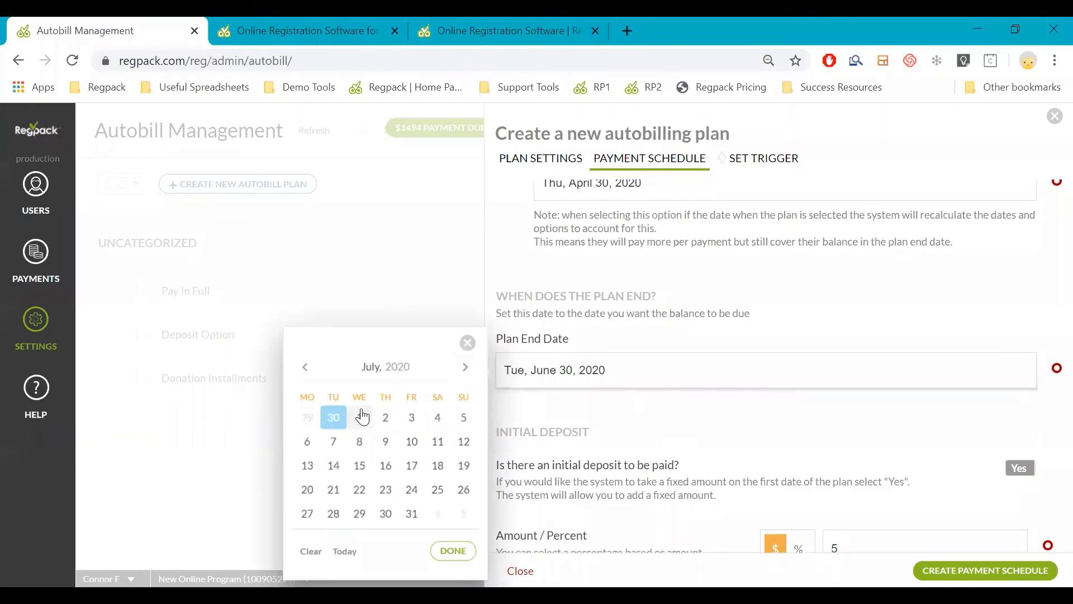
click(360, 416)
scroll(628, 431, up, 2)
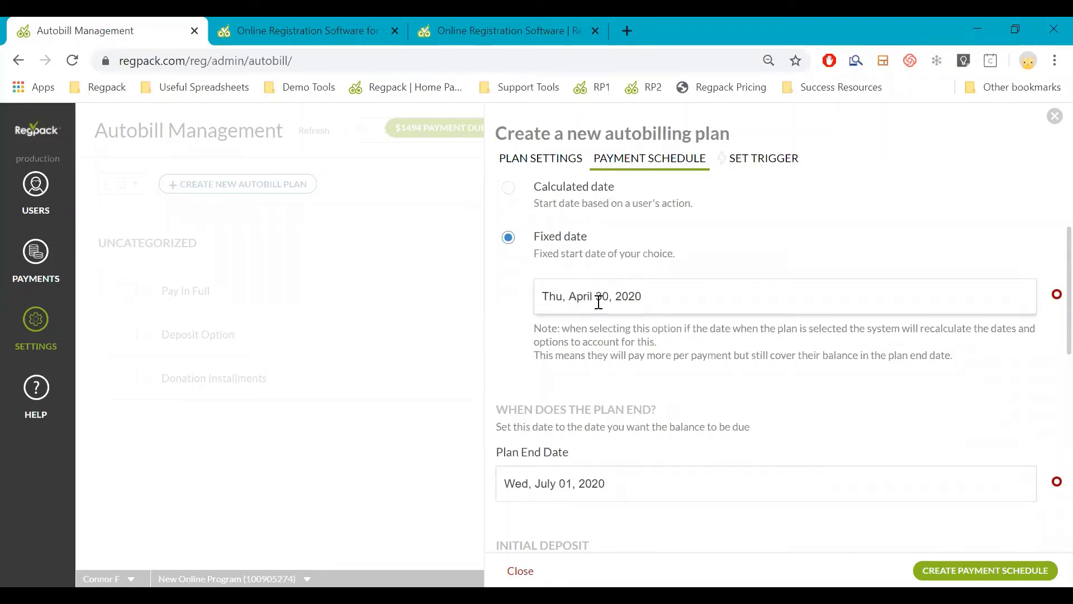
scroll(554, 415, down, 2)
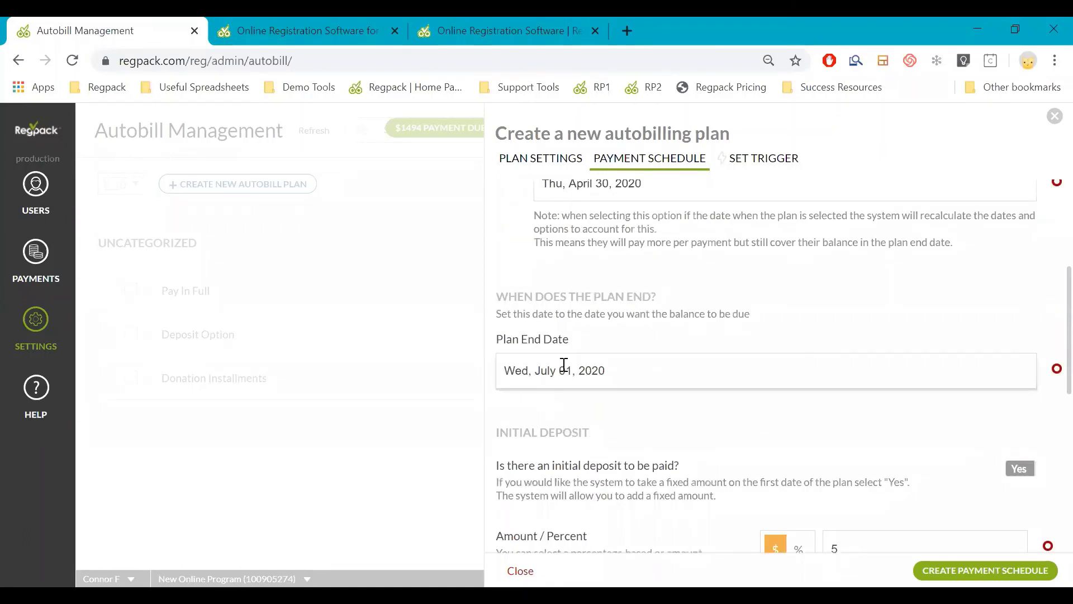
scroll(615, 298, down, 2)
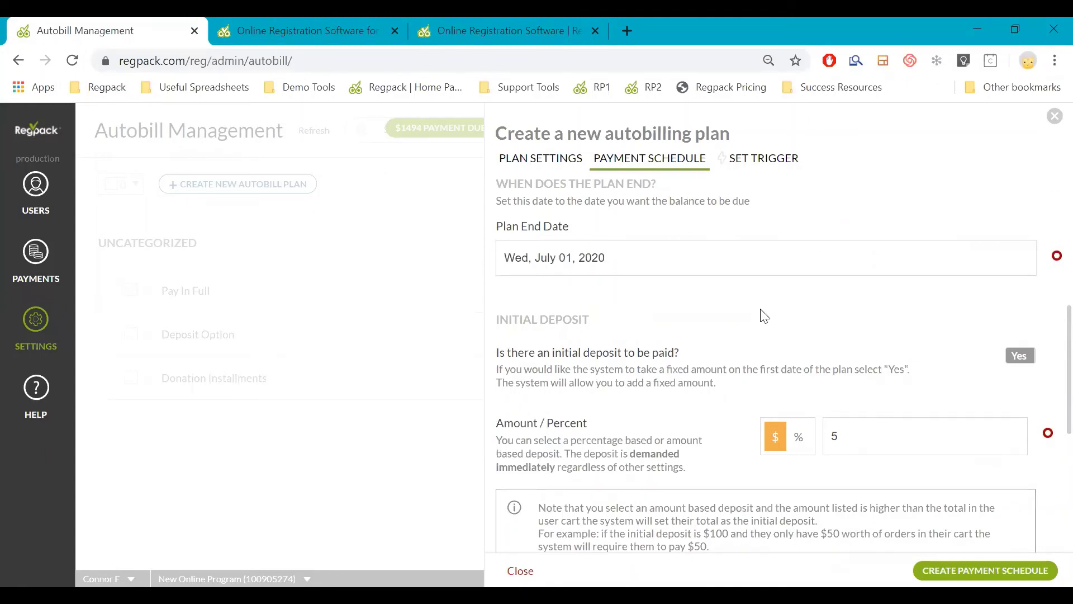
scroll(762, 314, down, 2)
scroll(674, 389, up, 4)
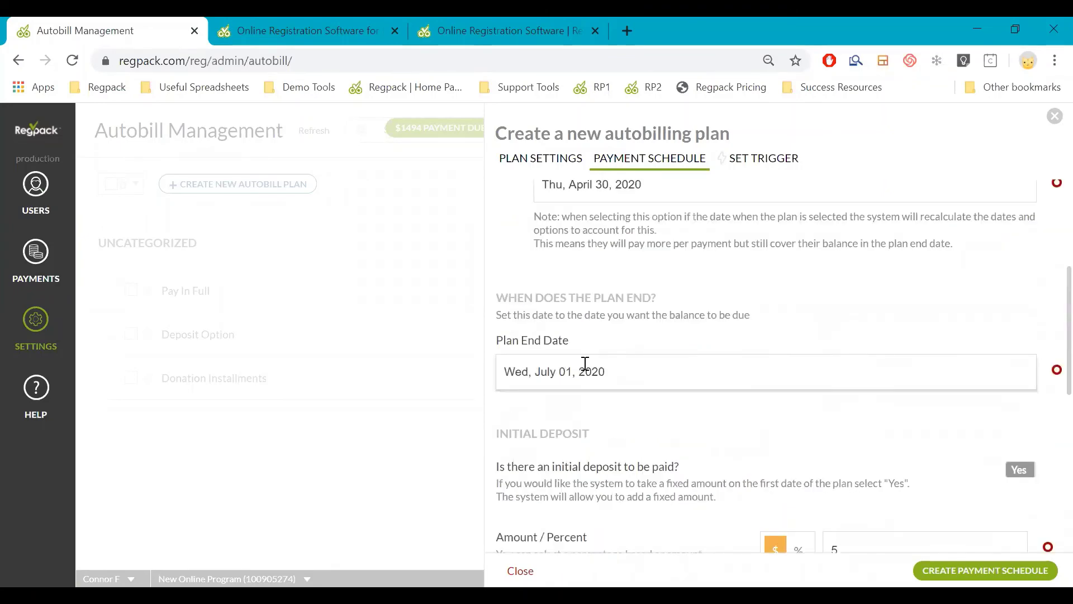
Step: Check the payment structure and save the Donation Installments plan's payment schedule
scroll(665, 402, down, 8)
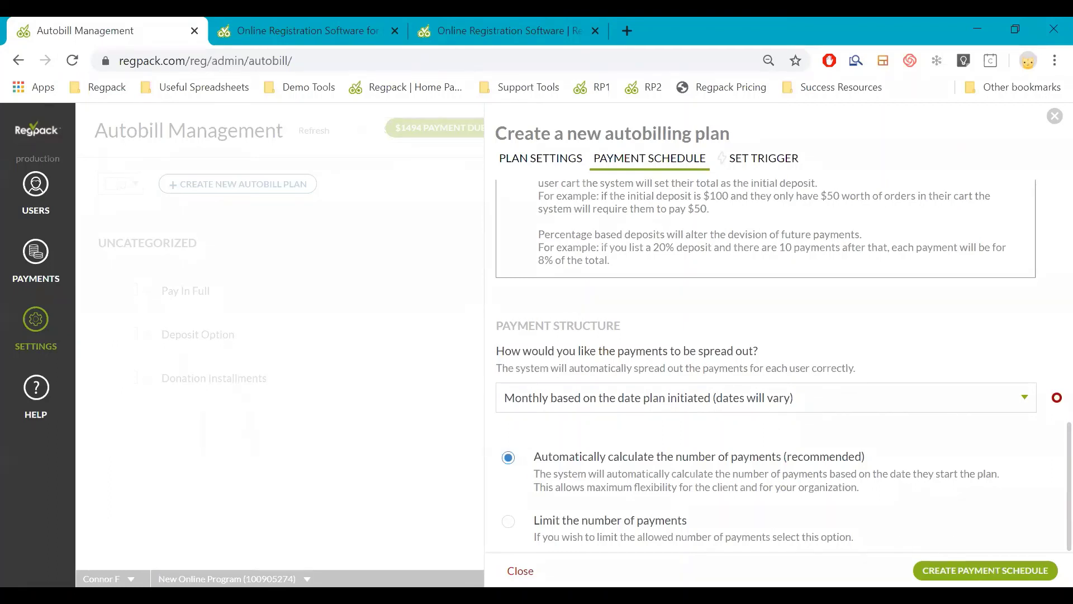
click(985, 570)
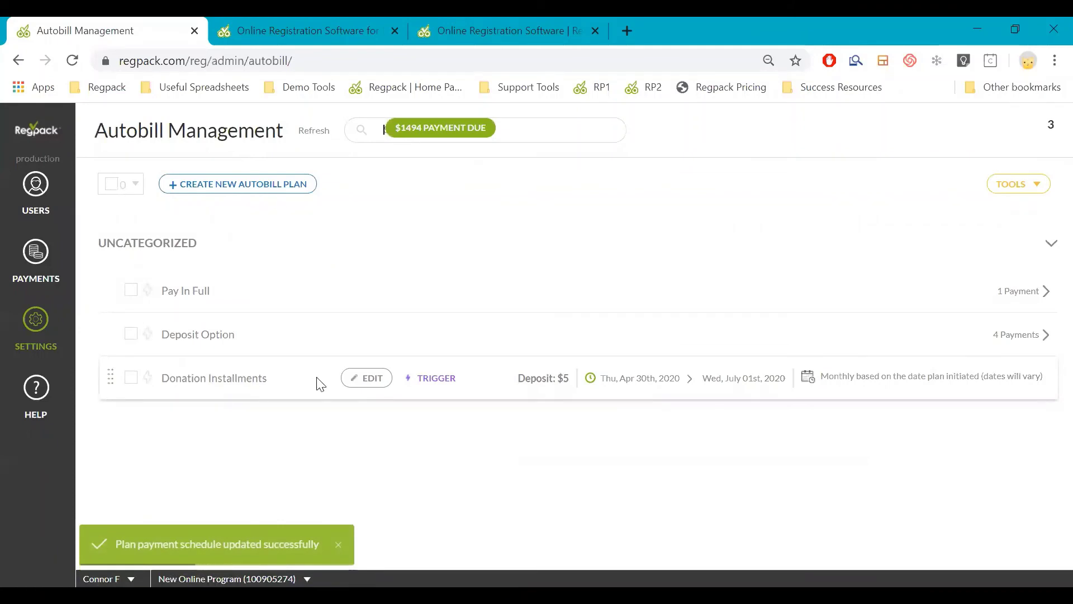
Step: Set the Donation Installments trigger to add the plan and hide it from others when the first Online Program course is added to user cart
click(426, 383)
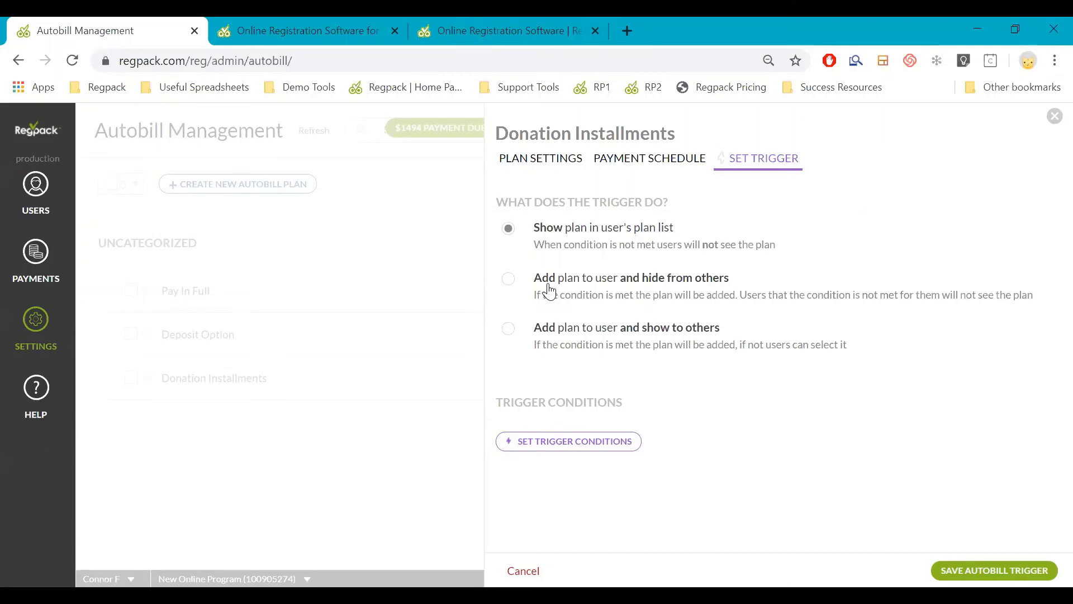
click(549, 290)
click(541, 451)
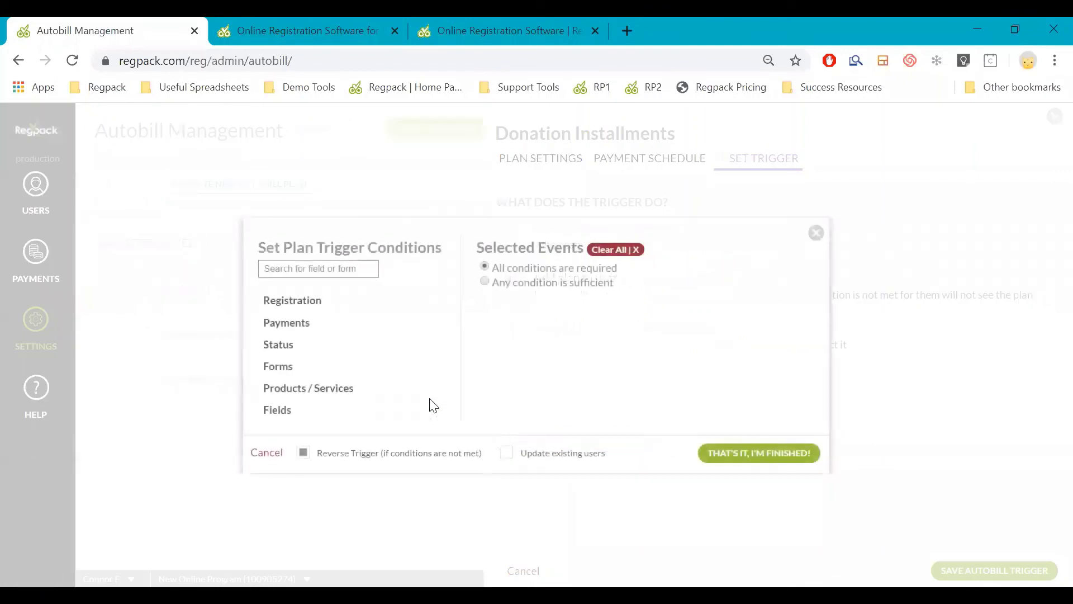
click(305, 391)
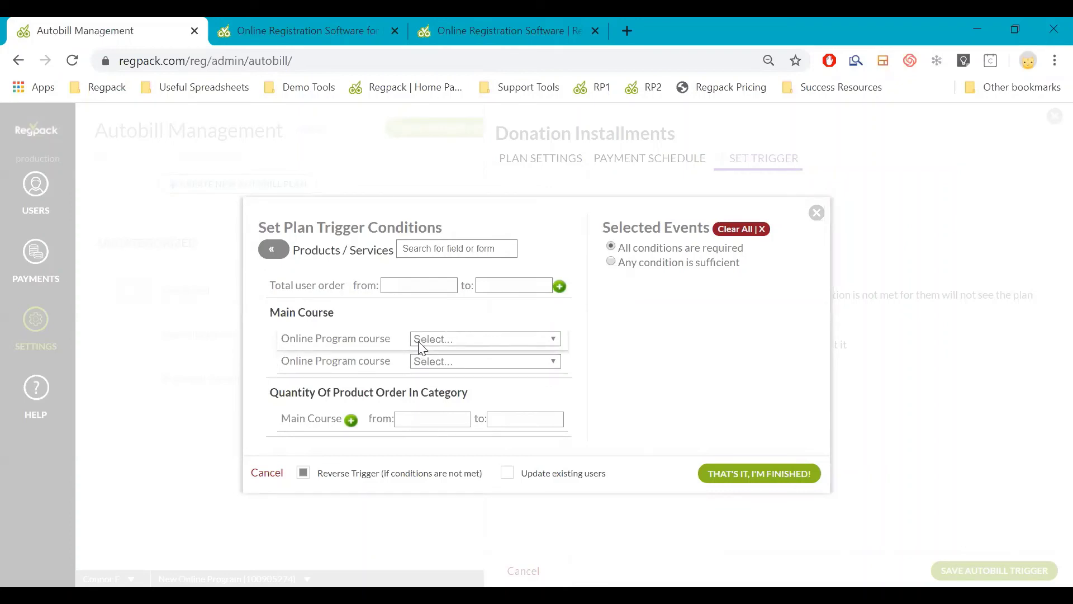
click(421, 342)
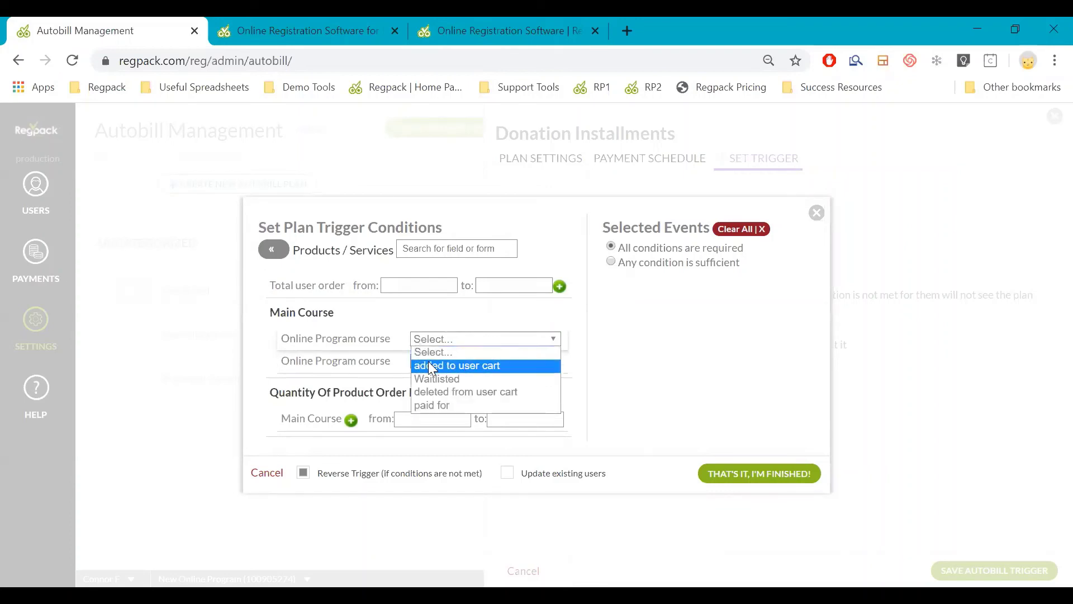
click(429, 364)
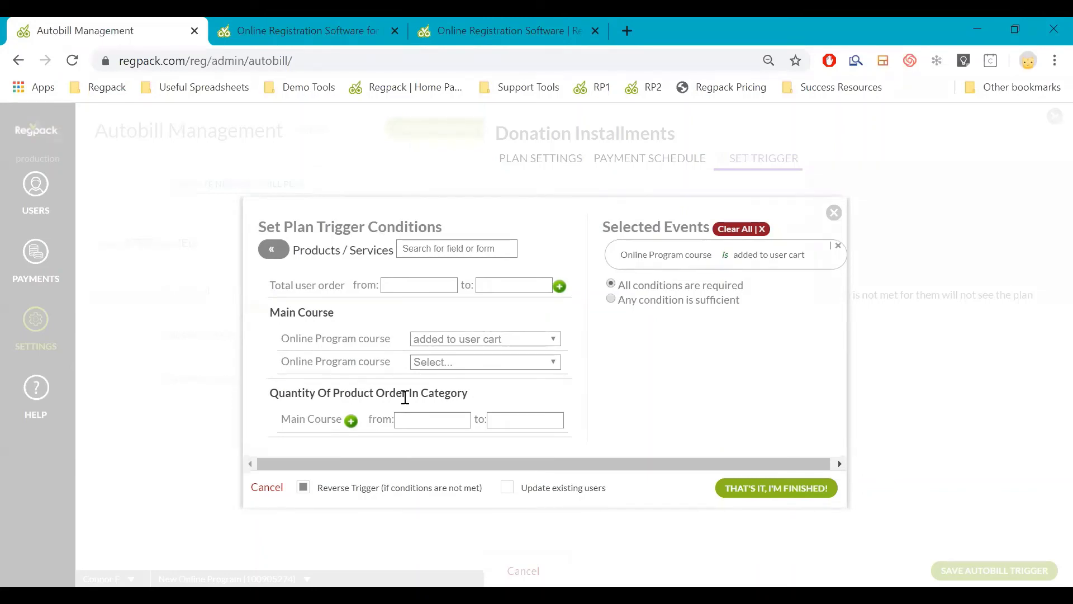
click(467, 340)
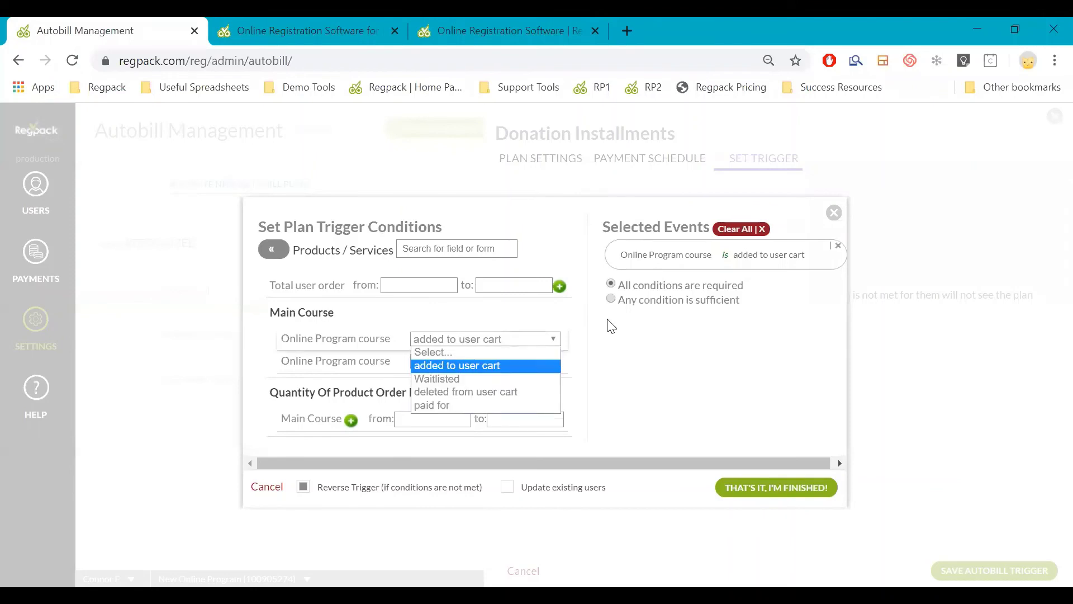
click(612, 326)
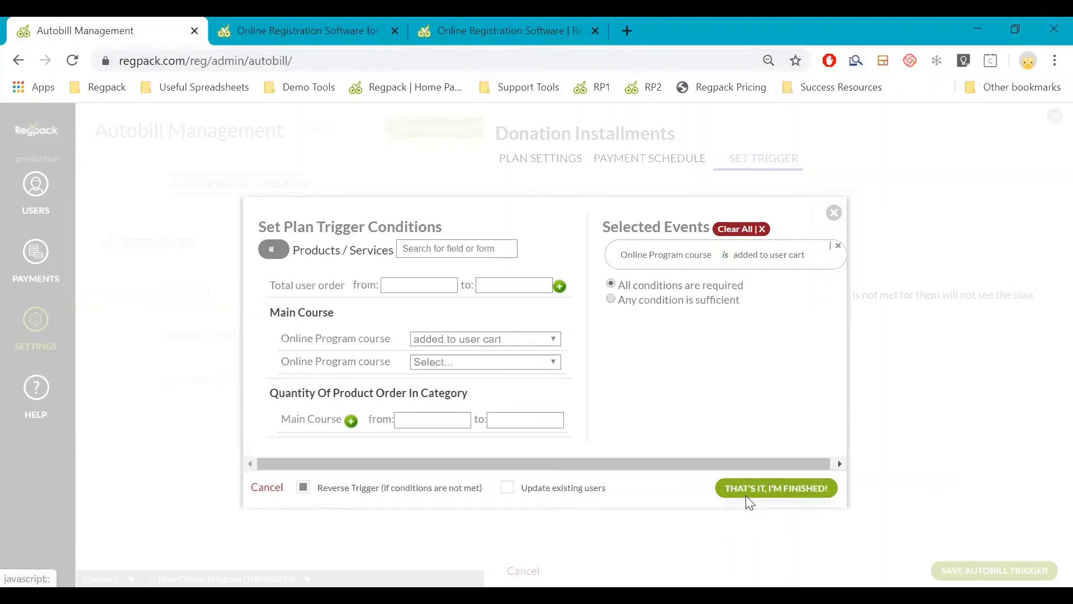
click(746, 499)
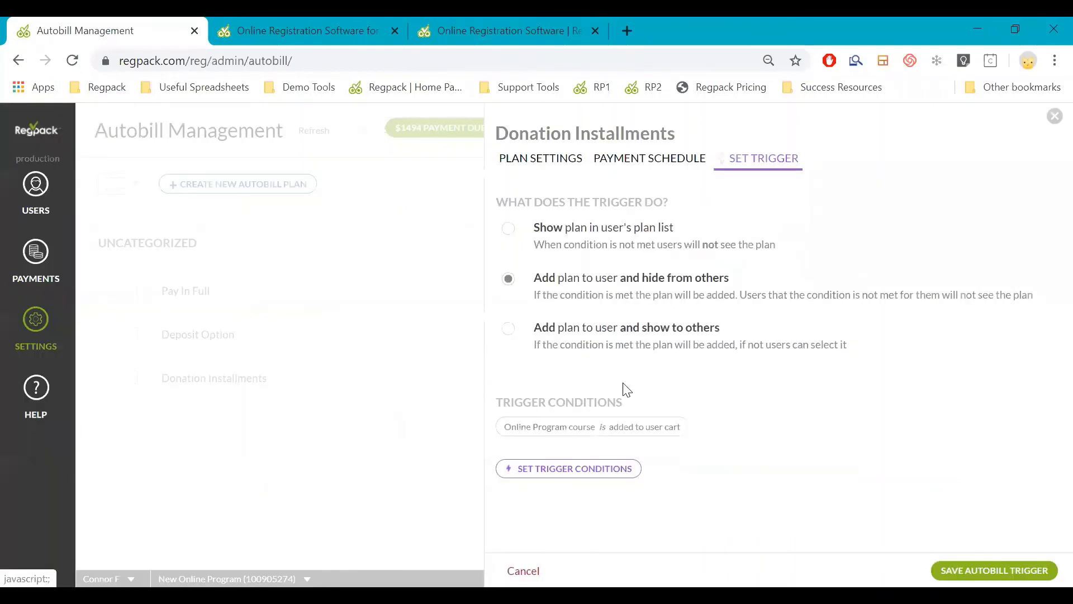
Step: Compare the option to show the plan in the user's list, reselect adding it and hiding from others, and save the trigger
click(561, 240)
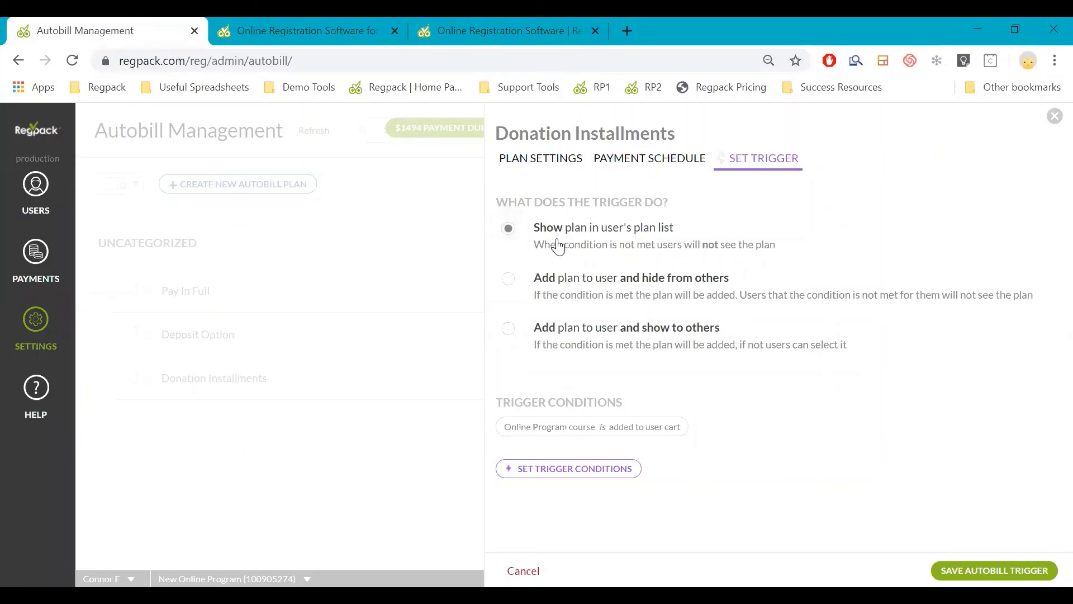
click(520, 284)
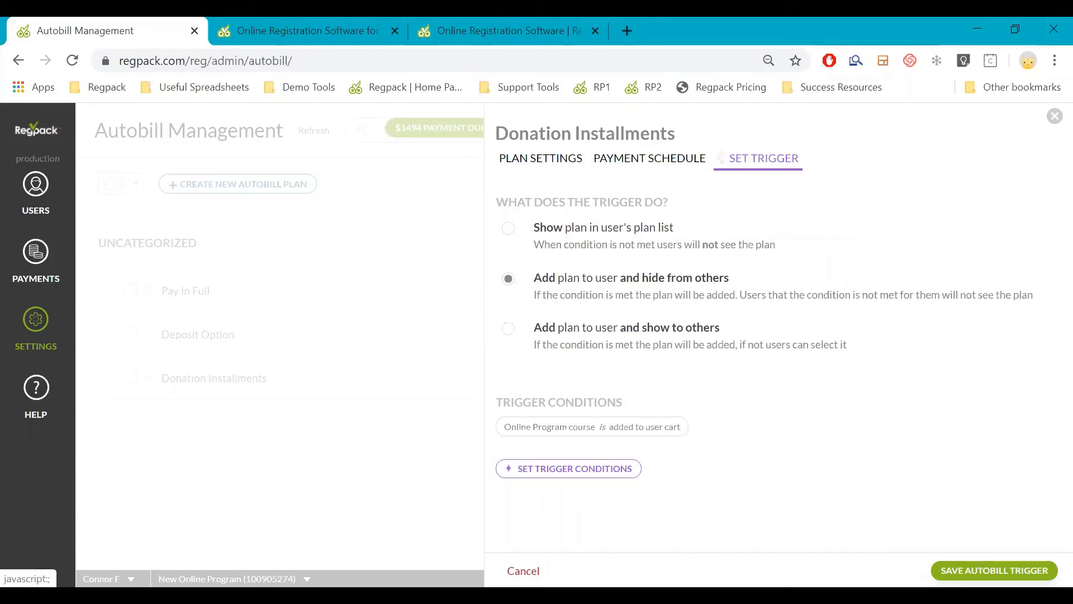
click(994, 570)
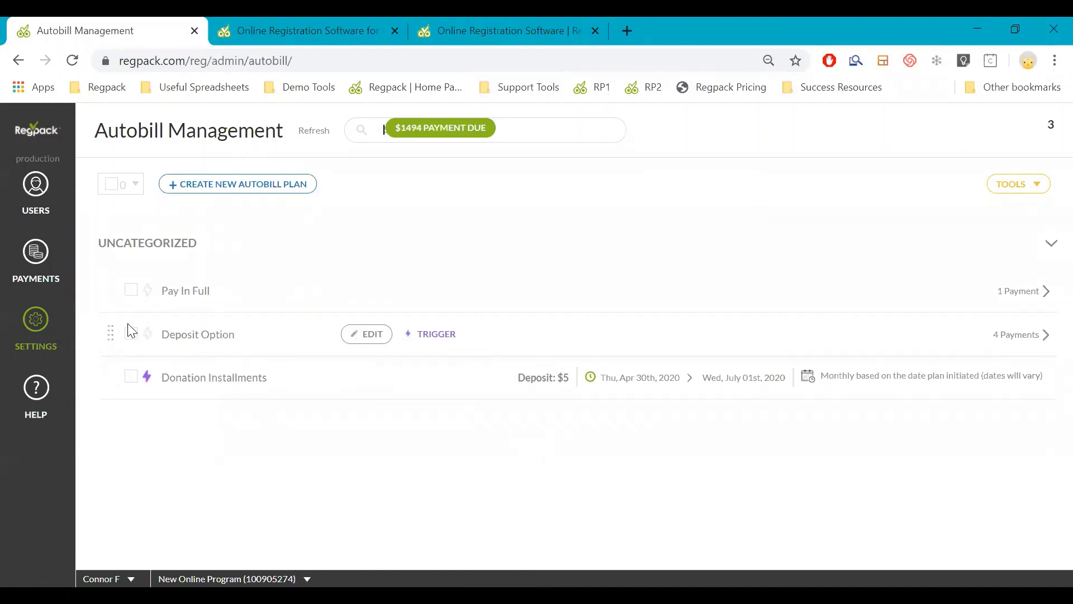
Step: Look through the project's email list, including the system notifications, and view the user list
mouse_move(83, 320)
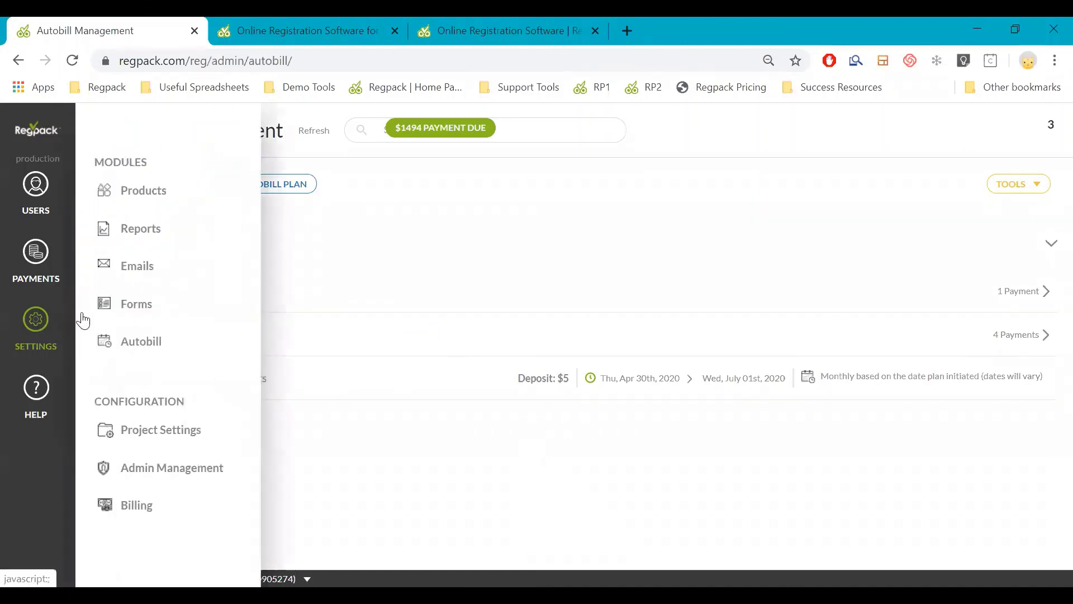
click(128, 276)
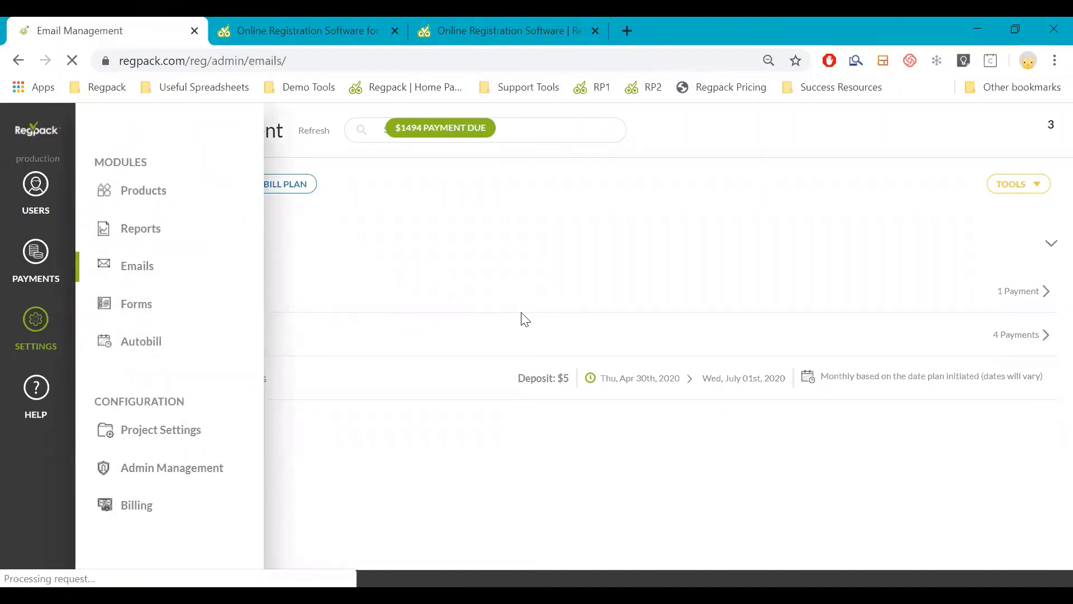
scroll(513, 337, down, 5)
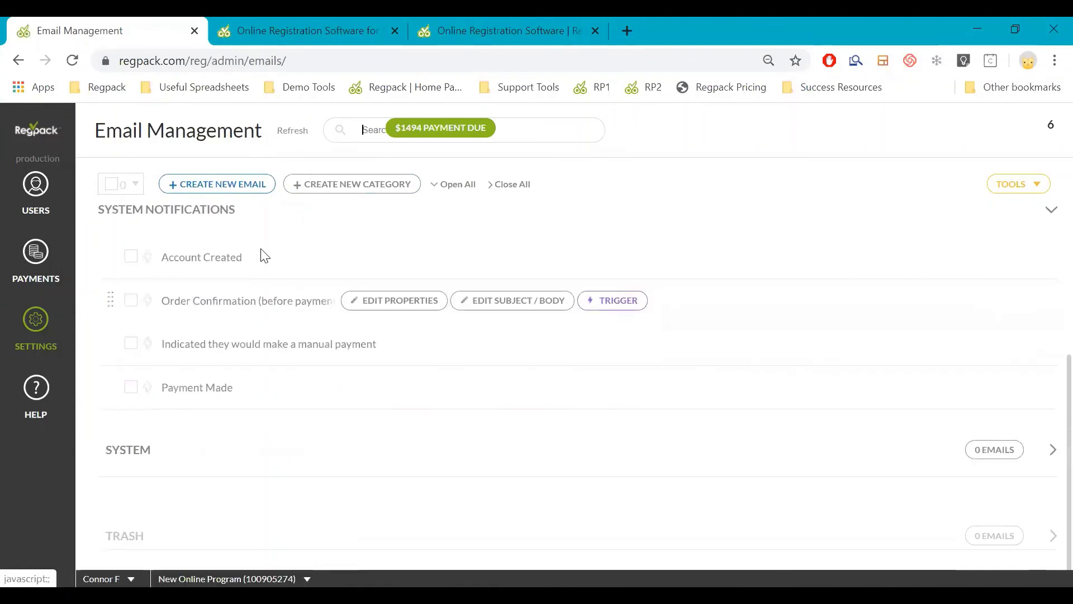
mouse_move(287, 349)
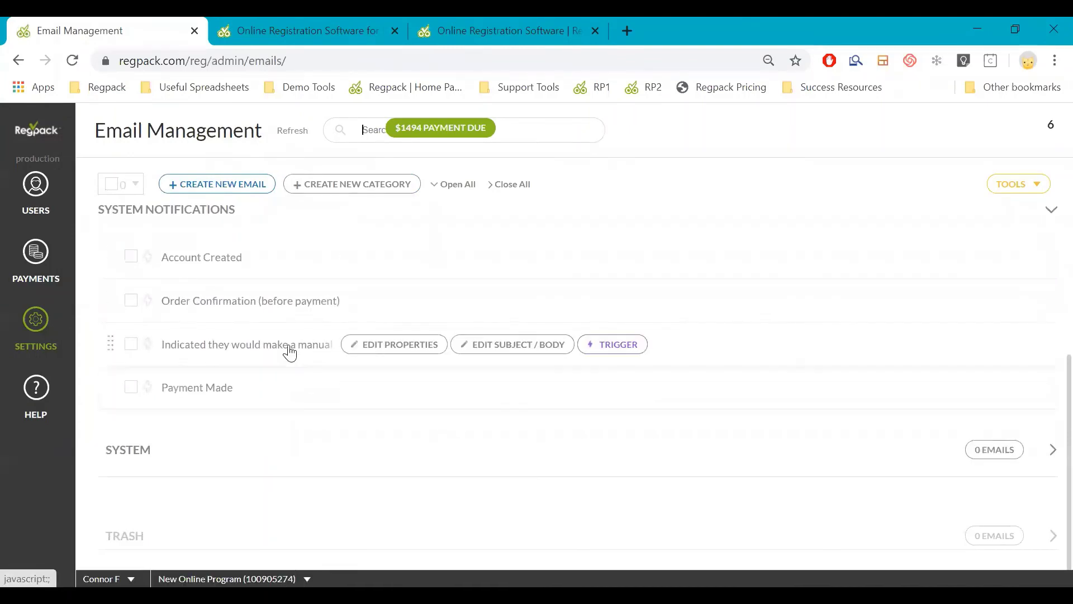
scroll(289, 349, up, 5)
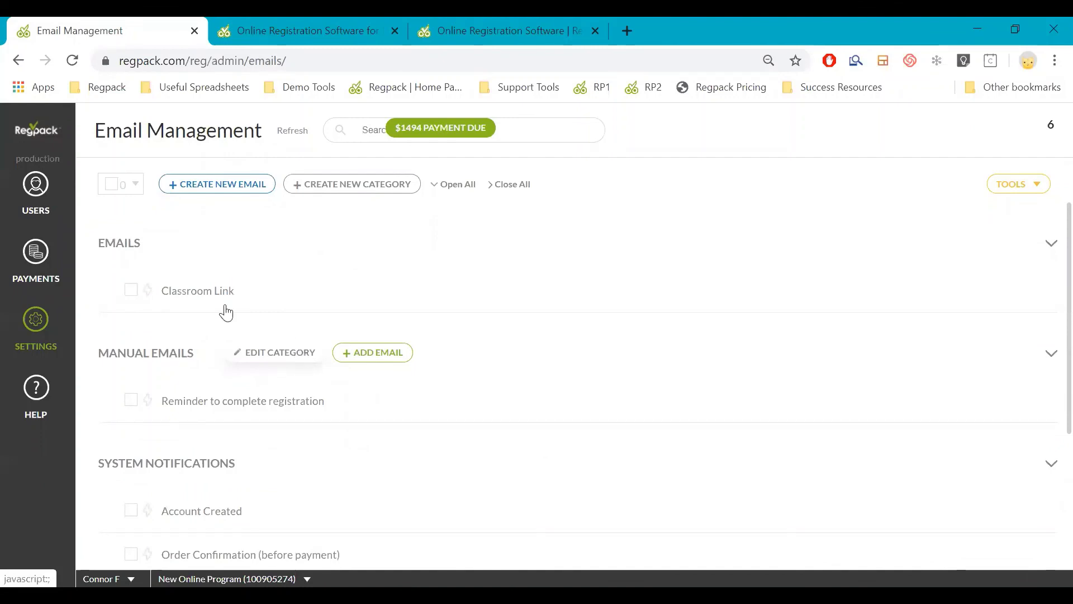
click(34, 189)
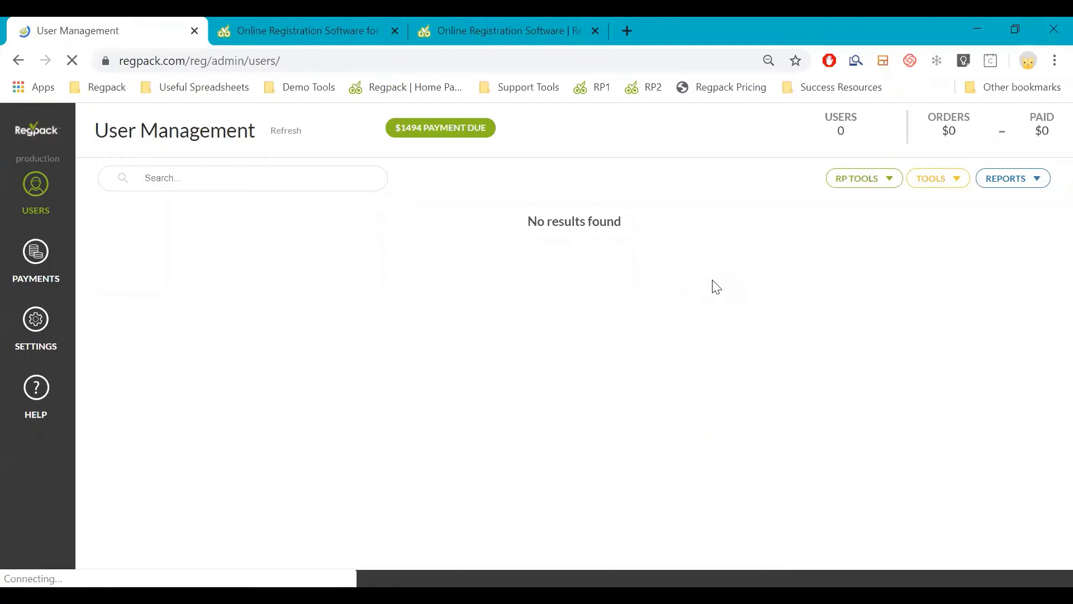
Step: Open the Classroom Link email's subject and body and examine the payment, order and form tokens available for it
click(44, 341)
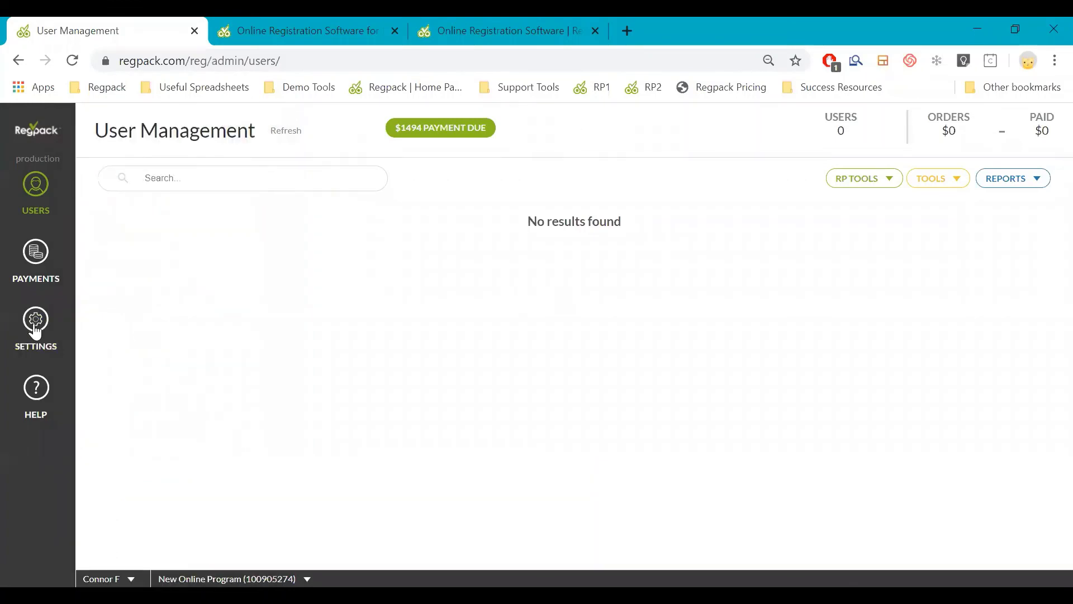
mouse_move(34, 334)
click(128, 269)
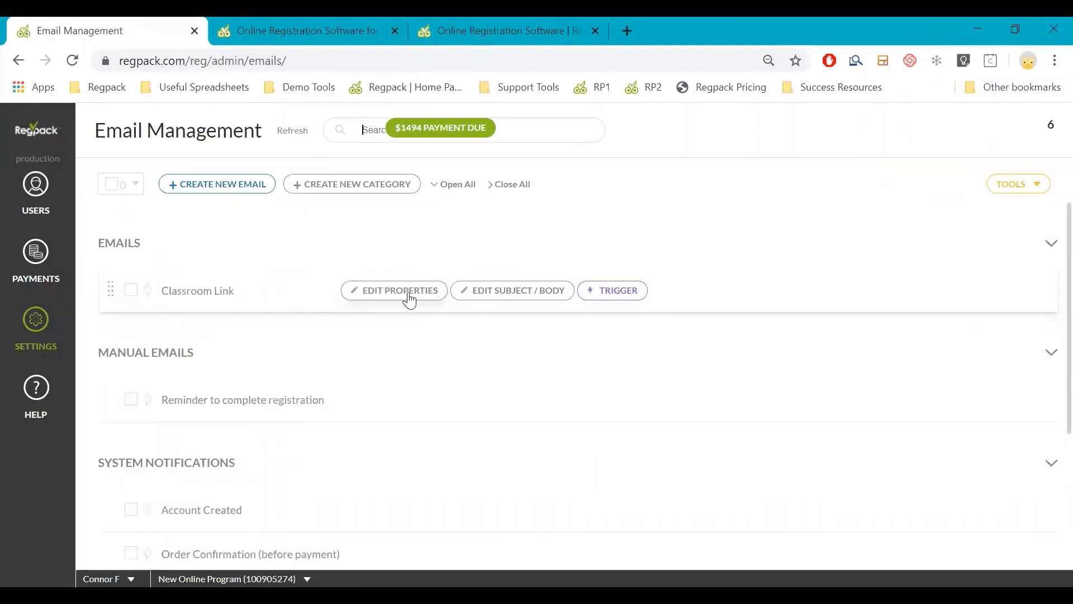
click(480, 297)
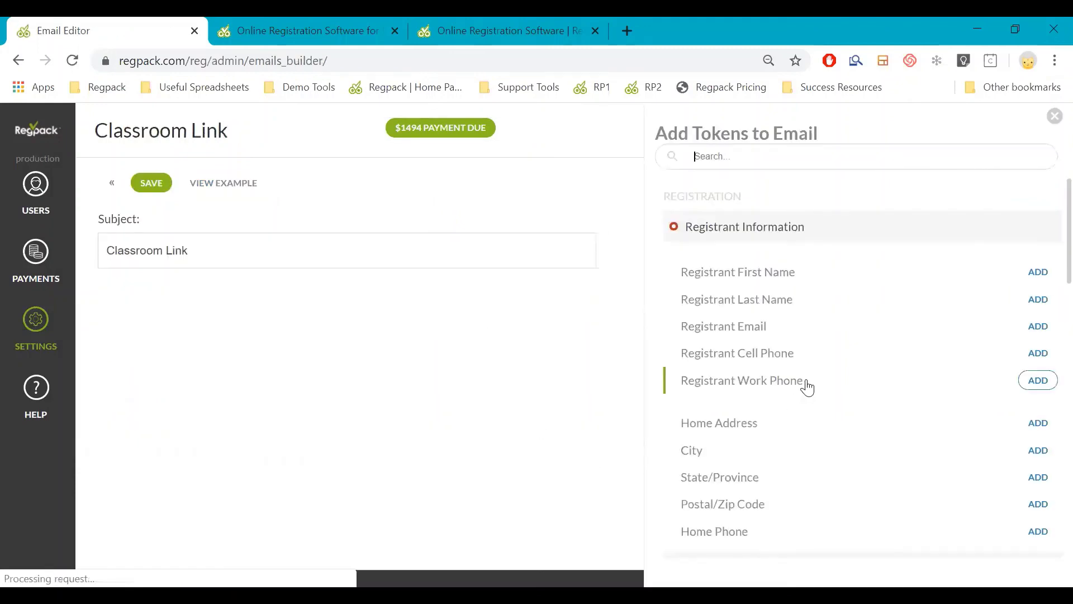
scroll(866, 377, down, 10)
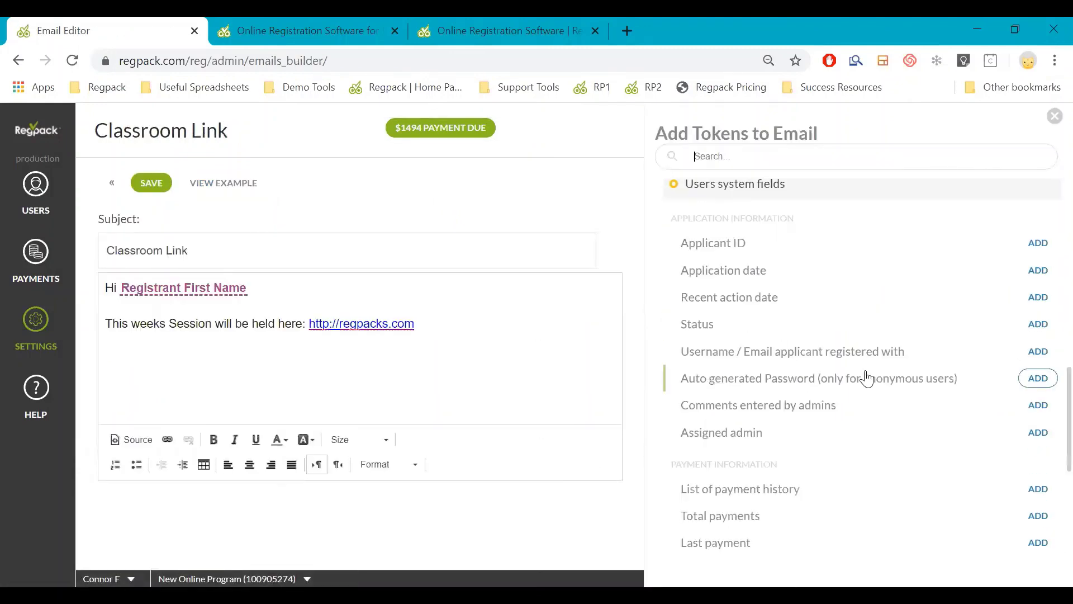
scroll(866, 378, down, 5)
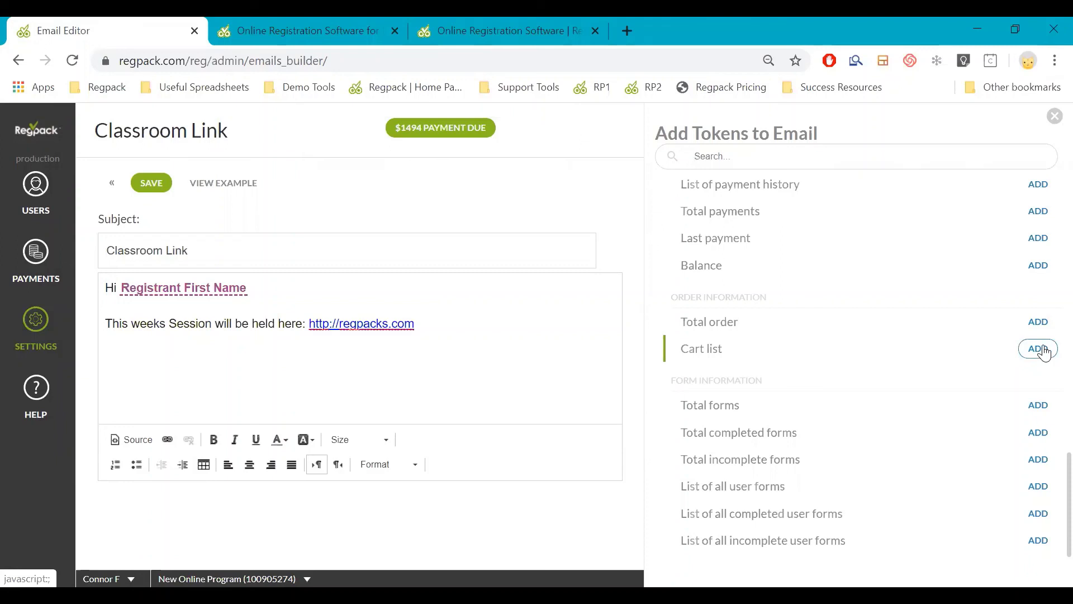
scroll(1052, 340, up, 2)
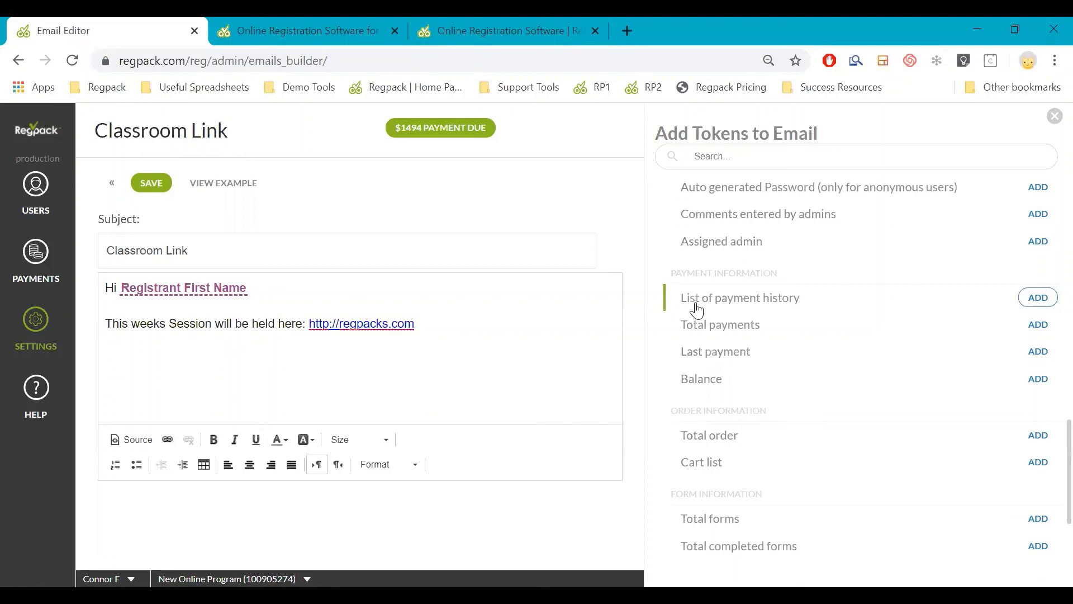
Step: Return to the User Management page and activate its user search
click(53, 196)
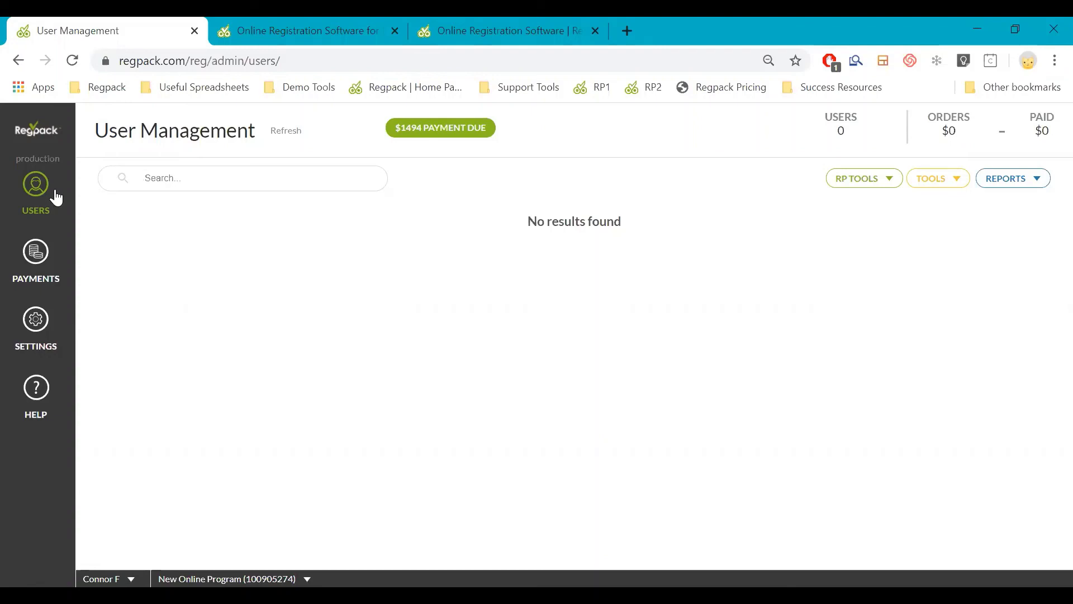
click(129, 168)
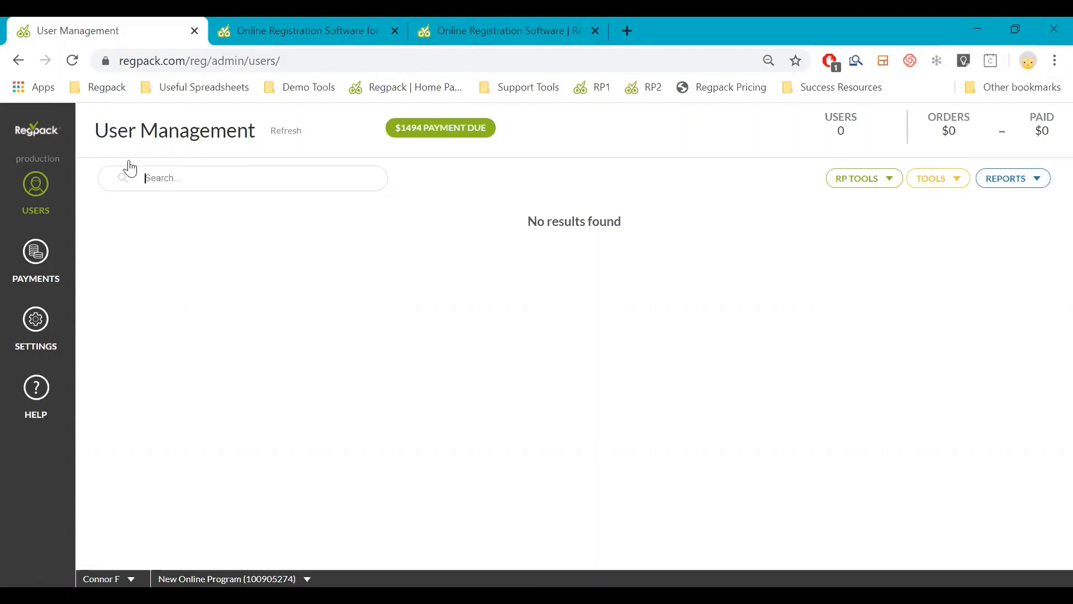